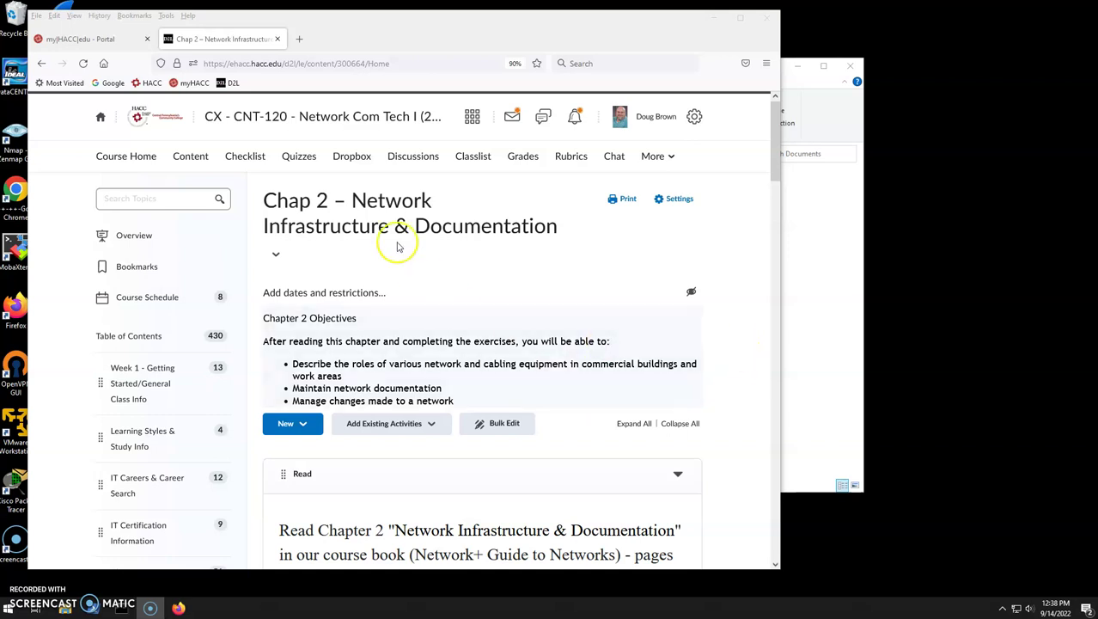
Open the Chapter 2 Lab Directions from the Do section of the Chap 2 module
scroll(445, 461, "down", 6)
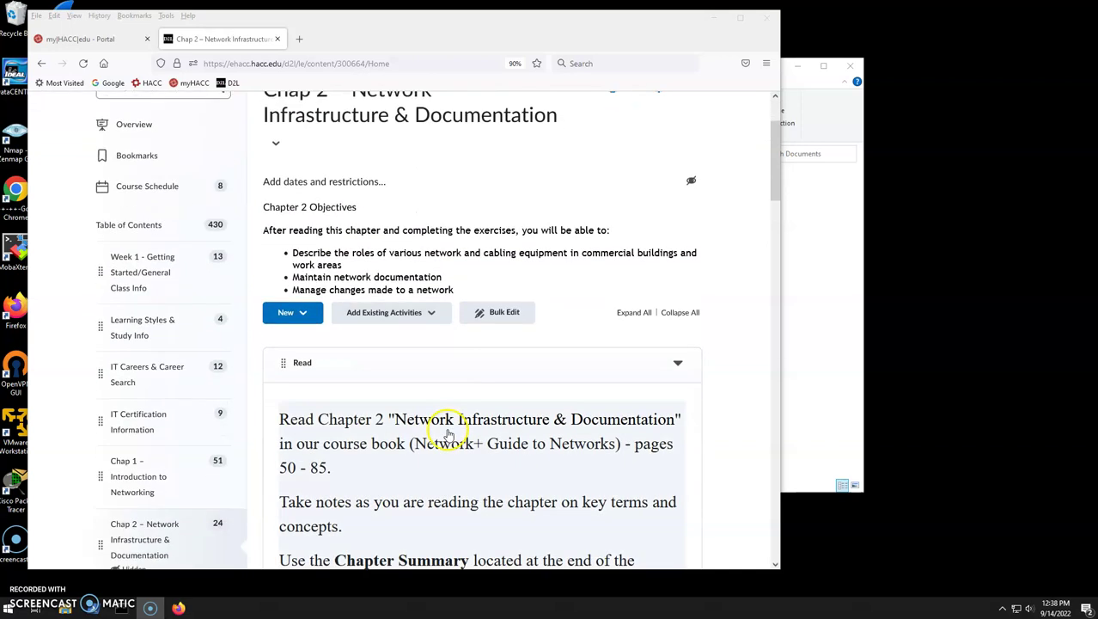
scroll(447, 434, "down", 9)
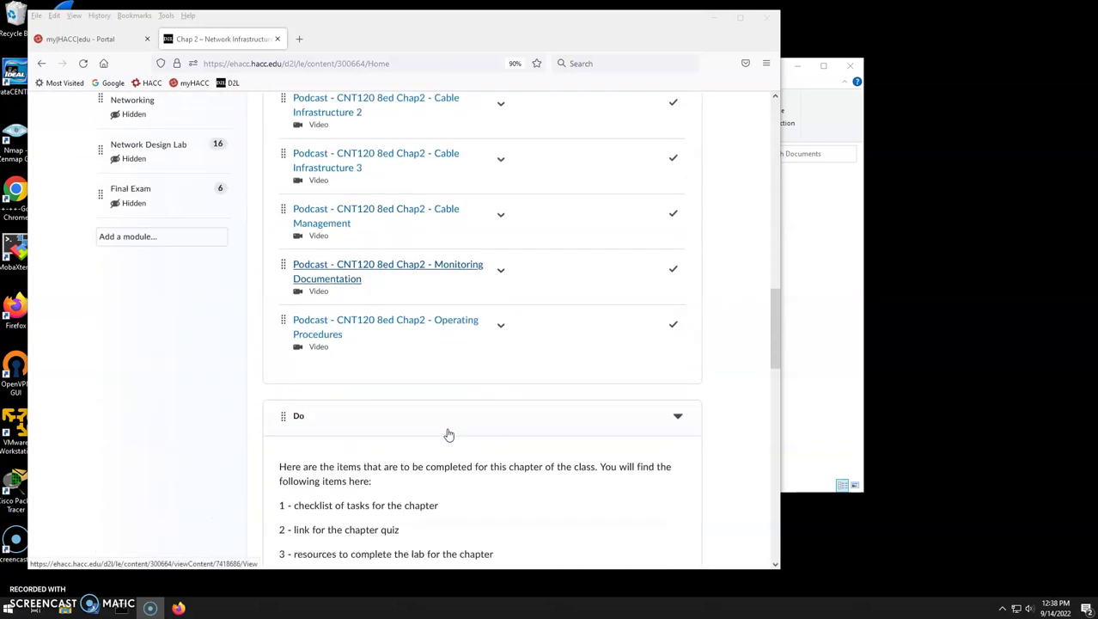
scroll(447, 433, "down", 3)
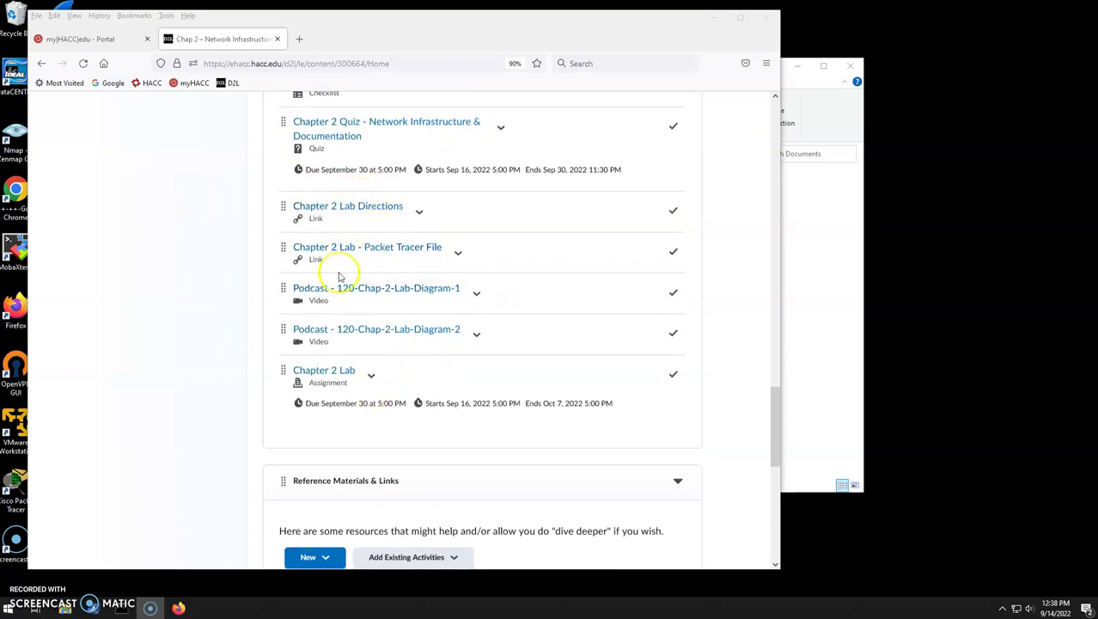
left_click(361, 214)
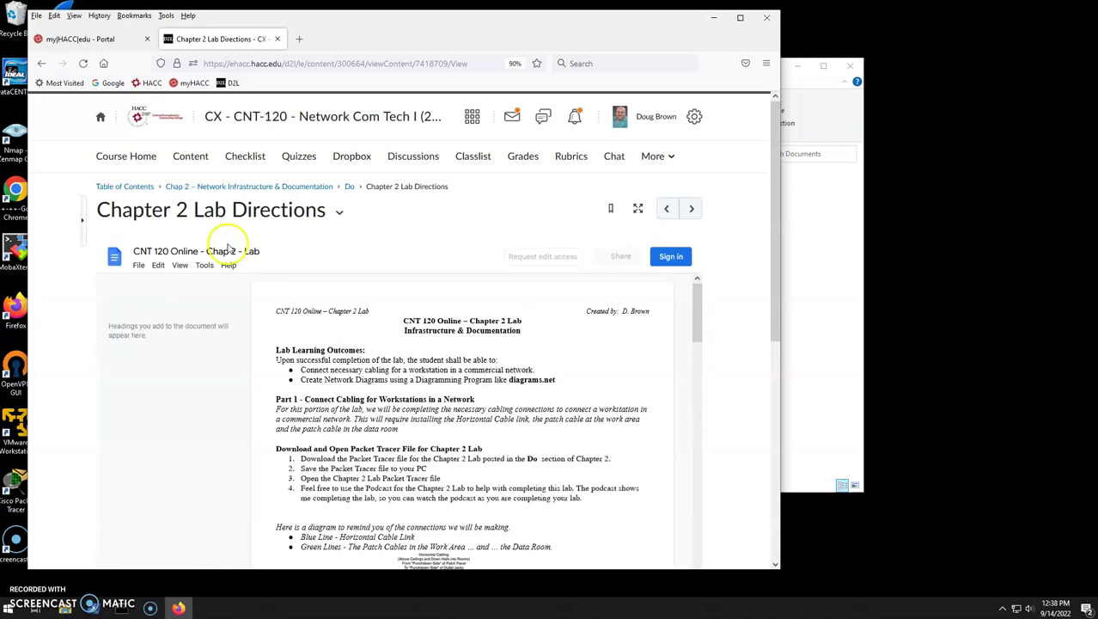
Download the lab directions document as a PDF
left_click(138, 264)
mouse_move(224, 378)
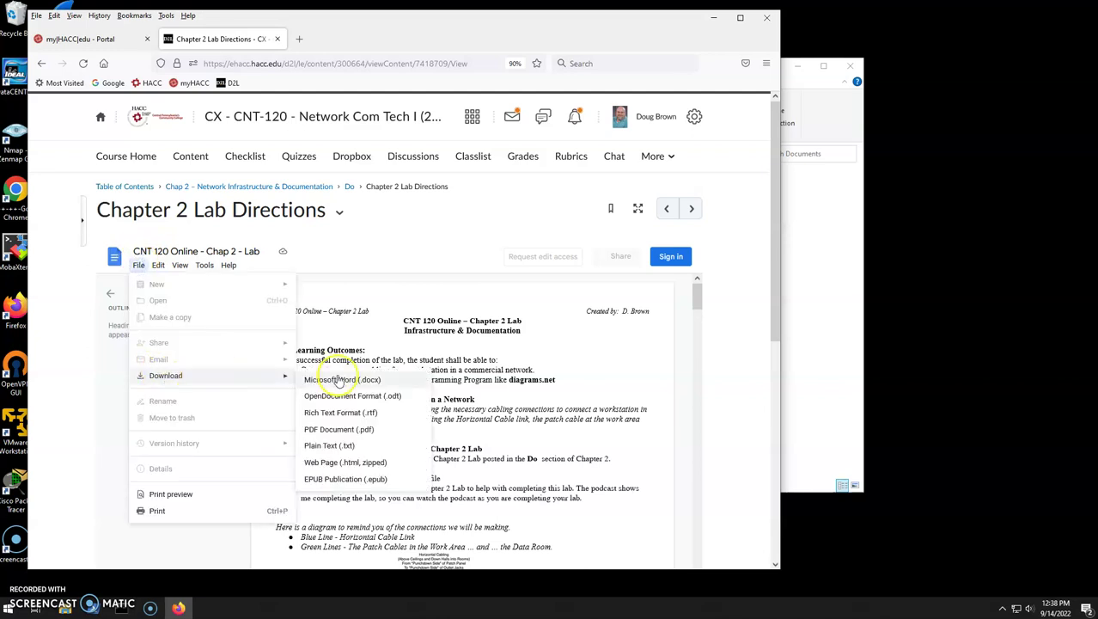
left_click(366, 429)
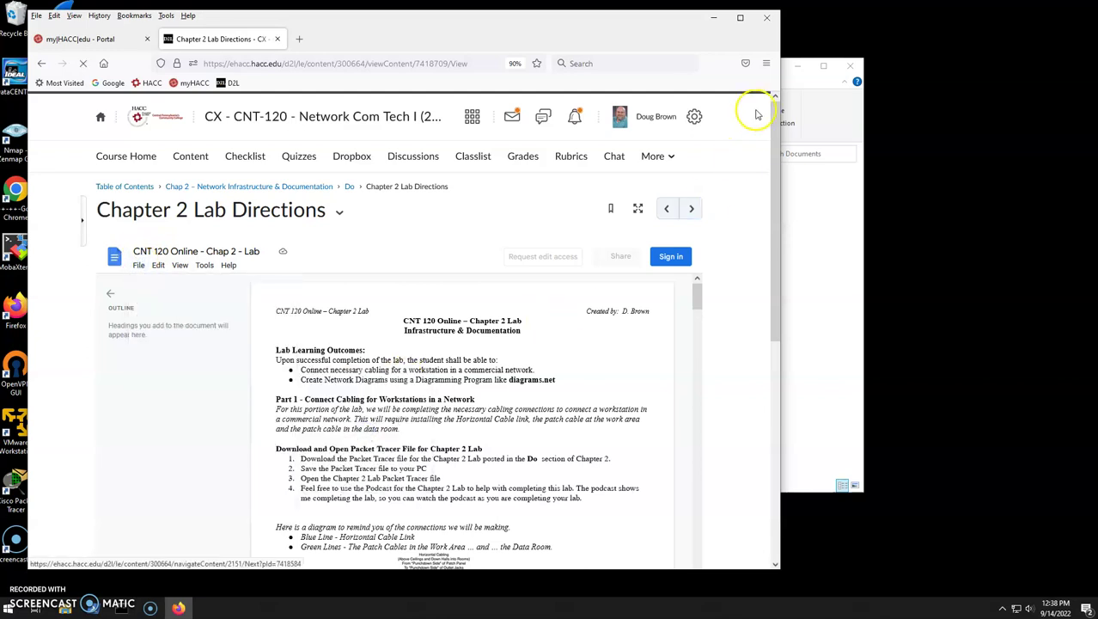
Open CNT 120 Online - Chap 2 - Lab-1 from the Downloads folder in Edge and close the PDF's tab in Firefox
left_click(816, 75)
left_click(356, 211)
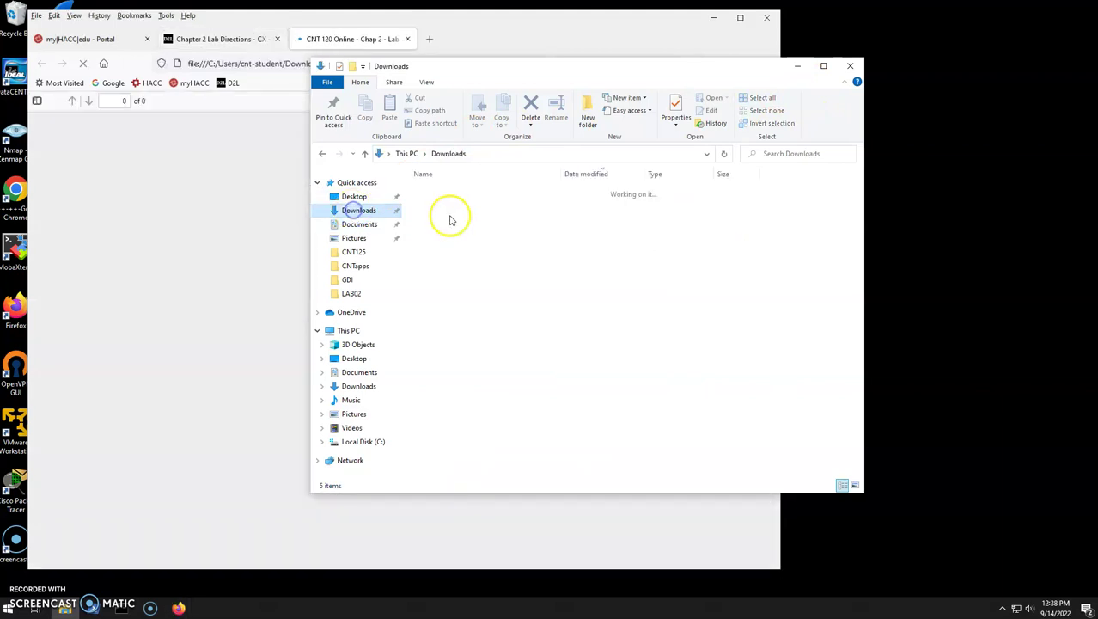
left_click(473, 207)
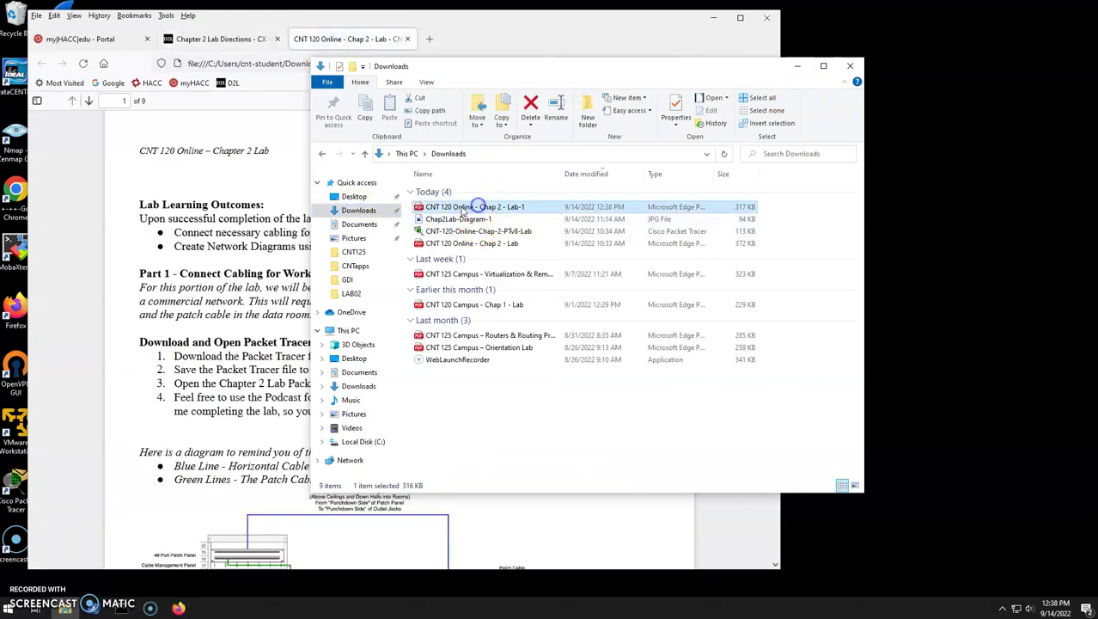
double_click(455, 208)
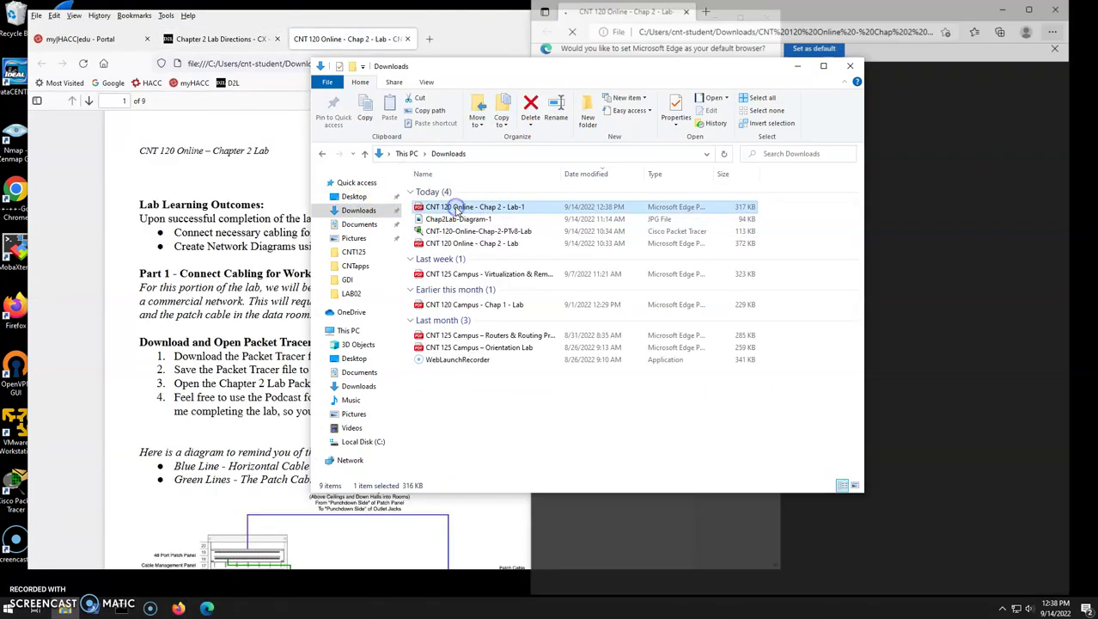
left_click(941, 8)
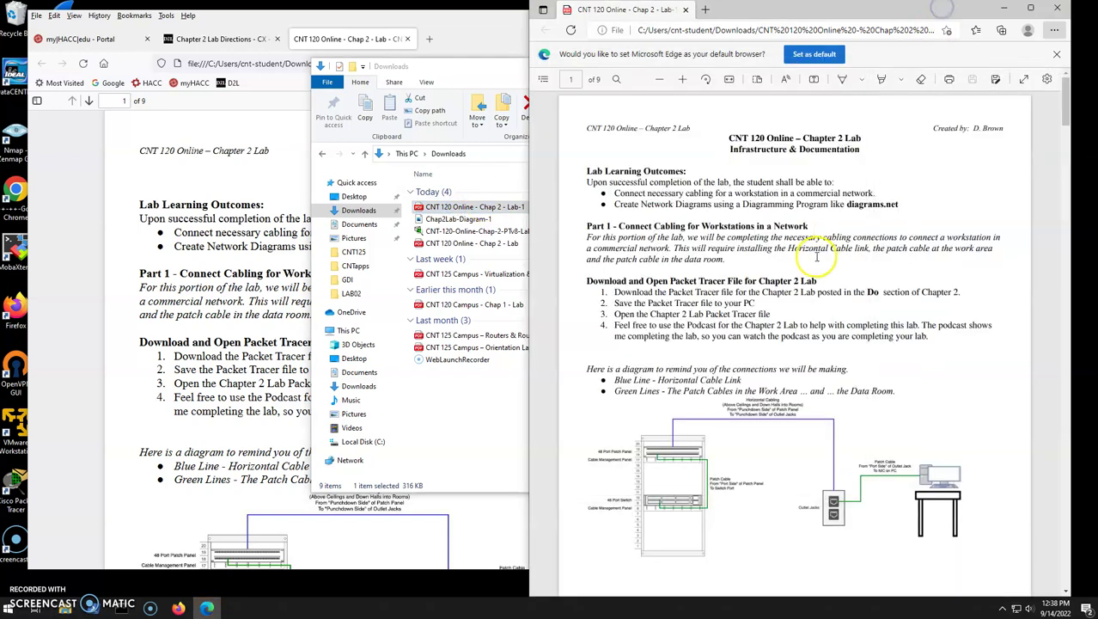
left_click(101, 248)
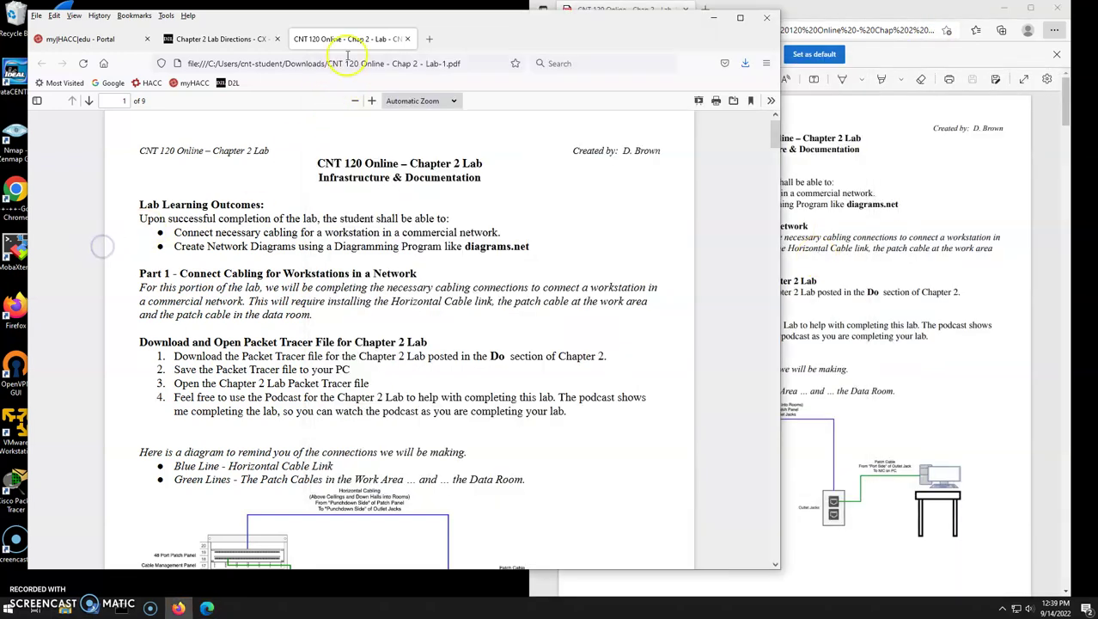
left_click(407, 39)
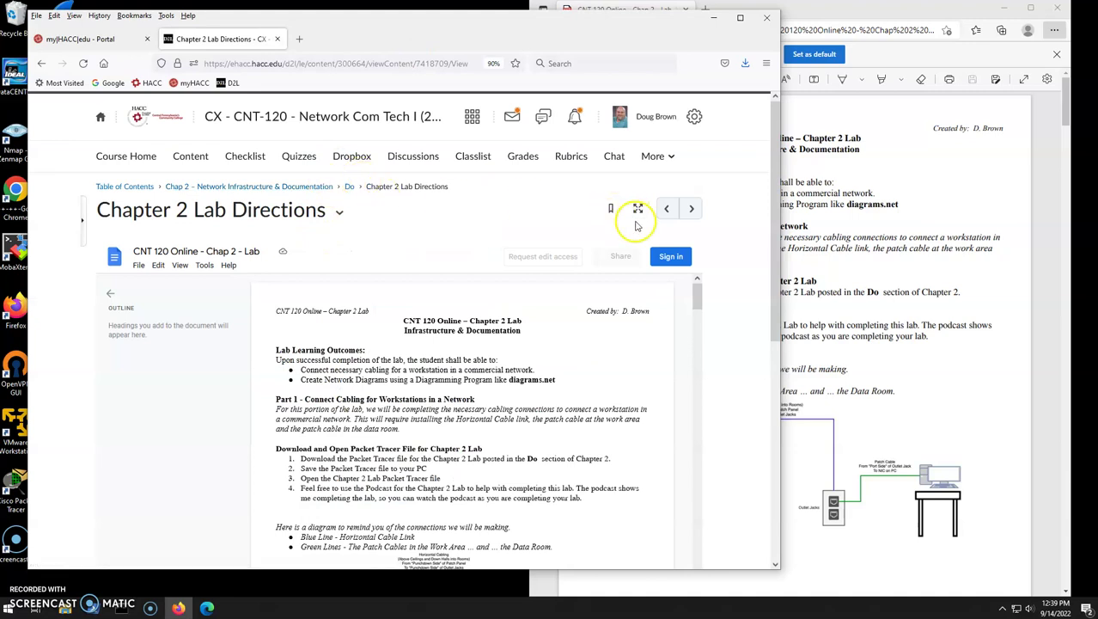
Download the Chapter 2 Lab - Packet Tracer File from the course site and select the new copy in the Downloads folder
left_click(690, 208)
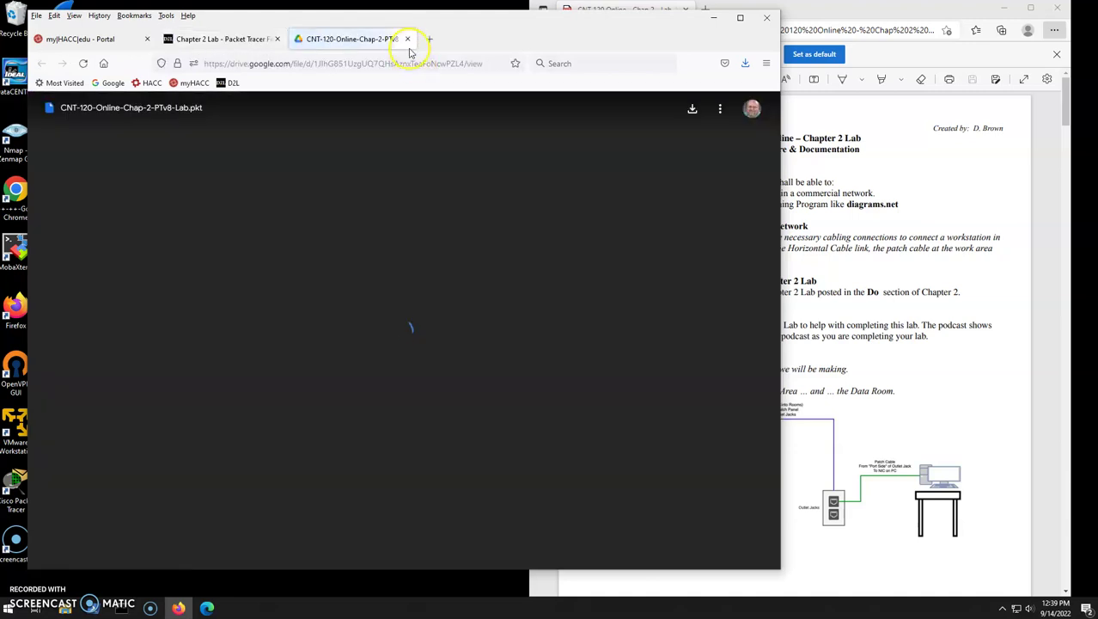
left_click(408, 39)
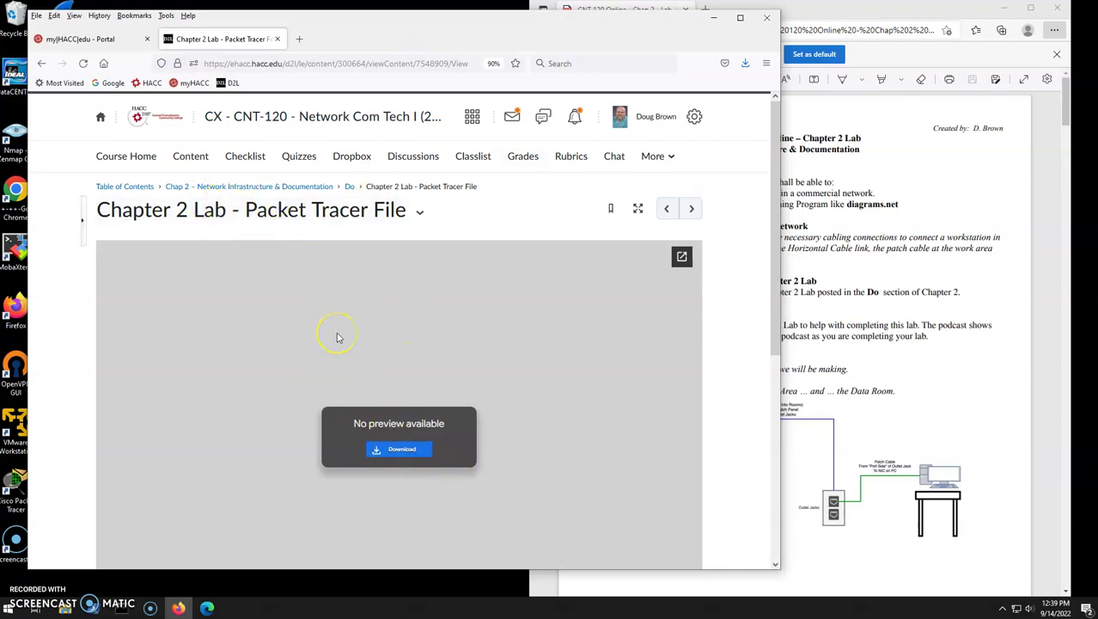
left_click(409, 453)
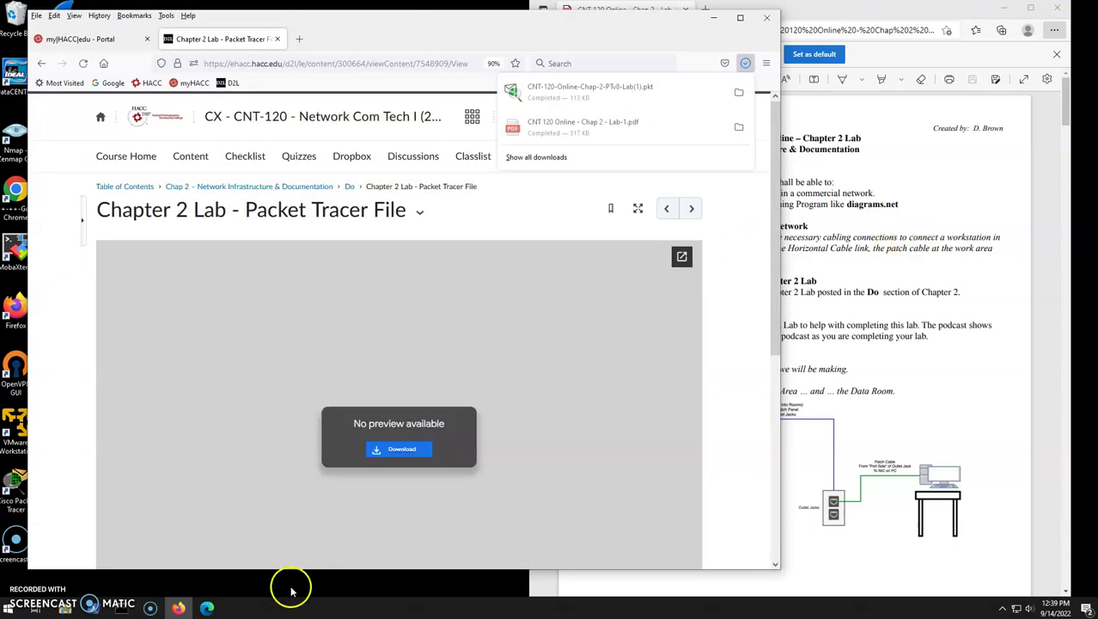
left_click(64, 607)
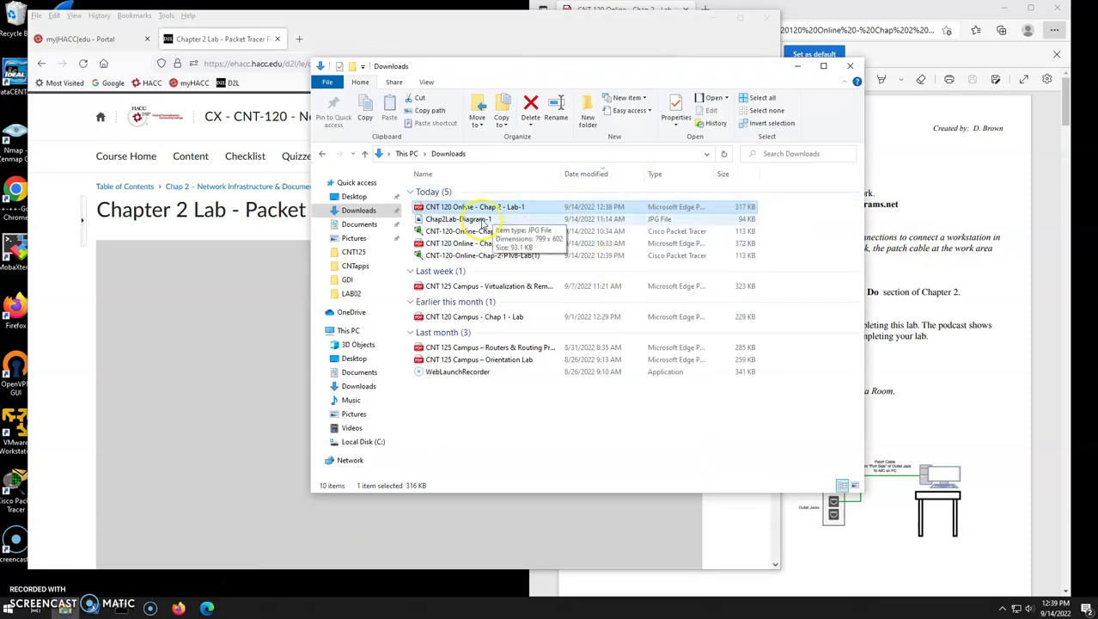
left_click(527, 261)
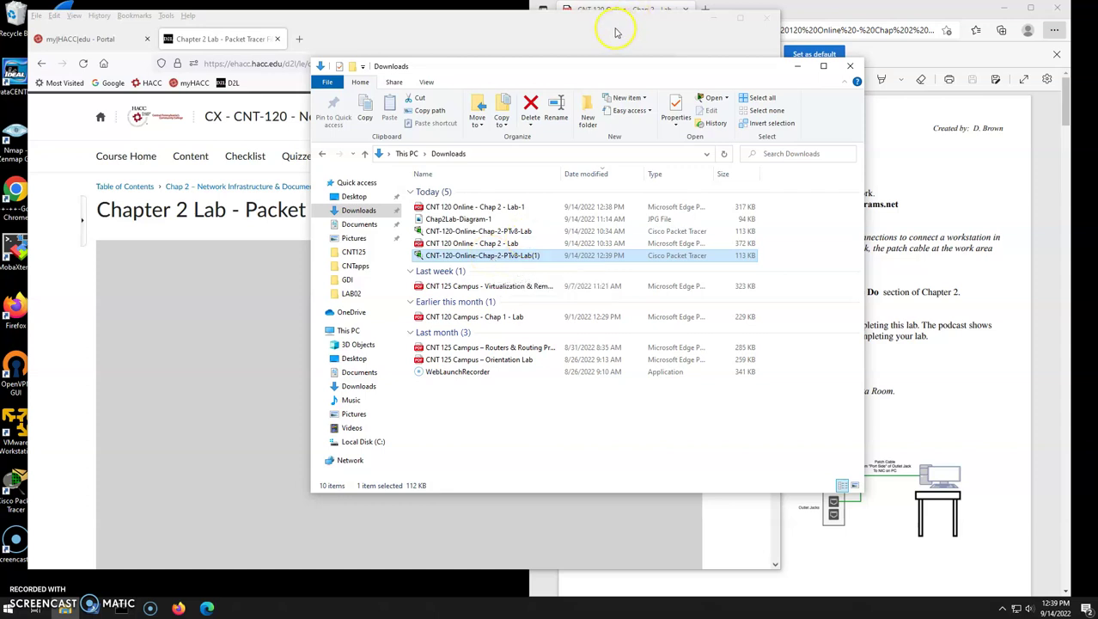
Skim the lab PDF's Part 1 on connecting workstation cabling and Part 2 on creating a network diagram
left_click(952, 13)
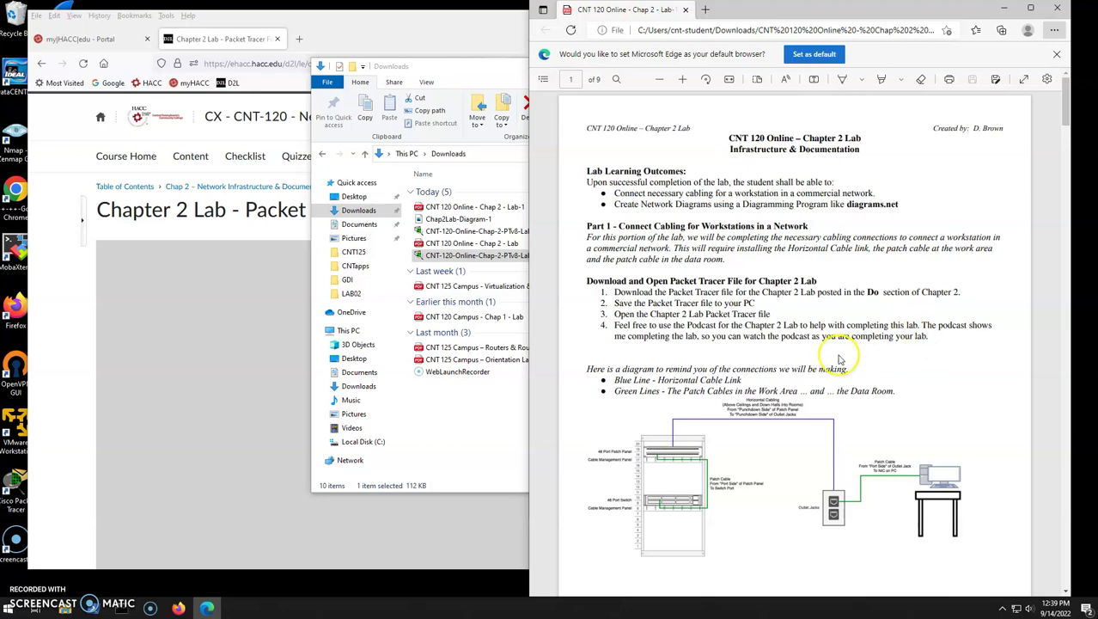
scroll(838, 359, "down", 2)
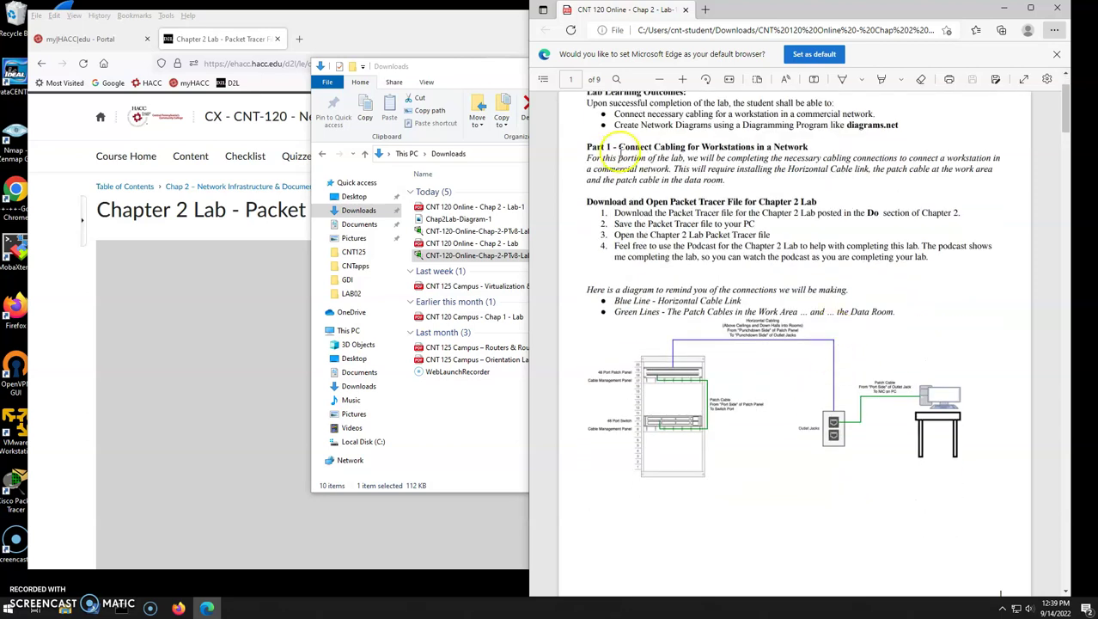
left_click_drag(617, 147, 809, 147)
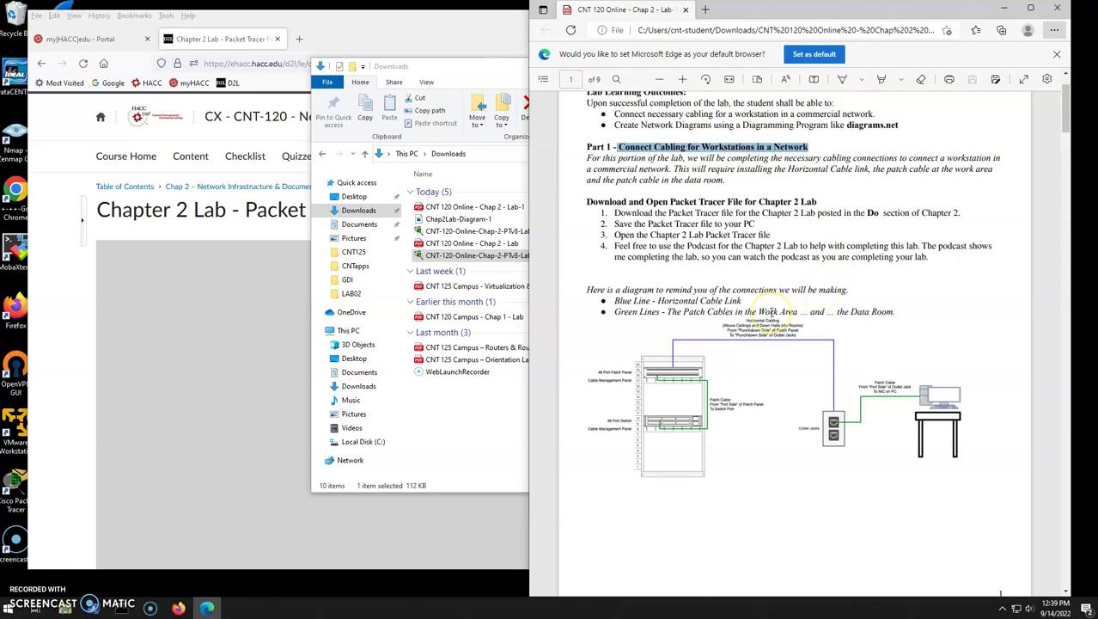
scroll(772, 311, "down", 20)
scroll(772, 312, "down", 20)
scroll(772, 312, "down", 12)
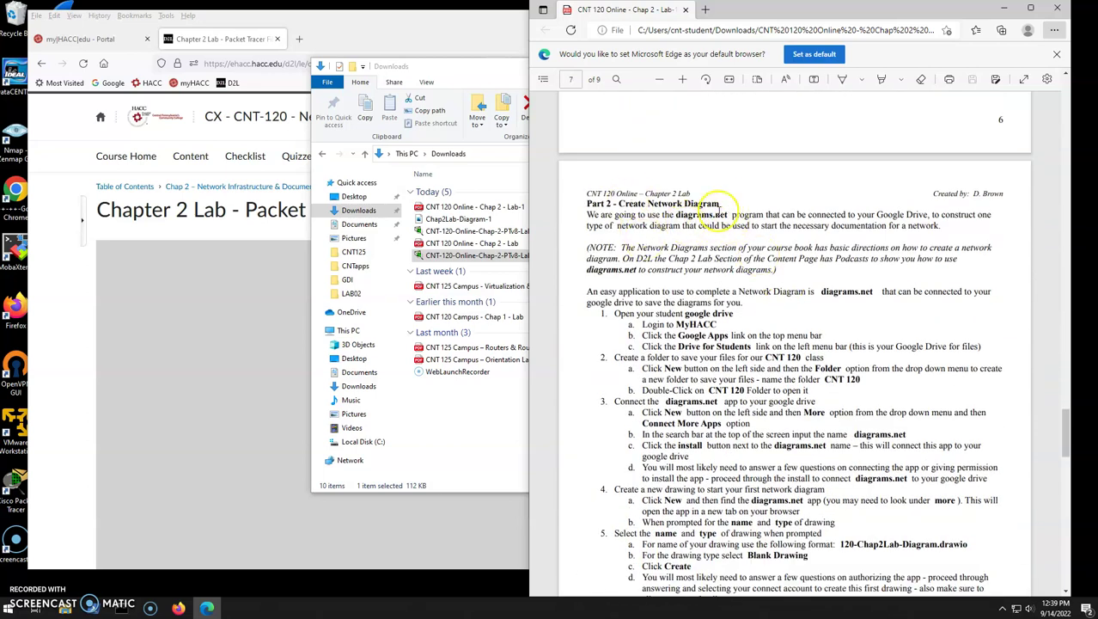
scroll(744, 288, "down", 12)
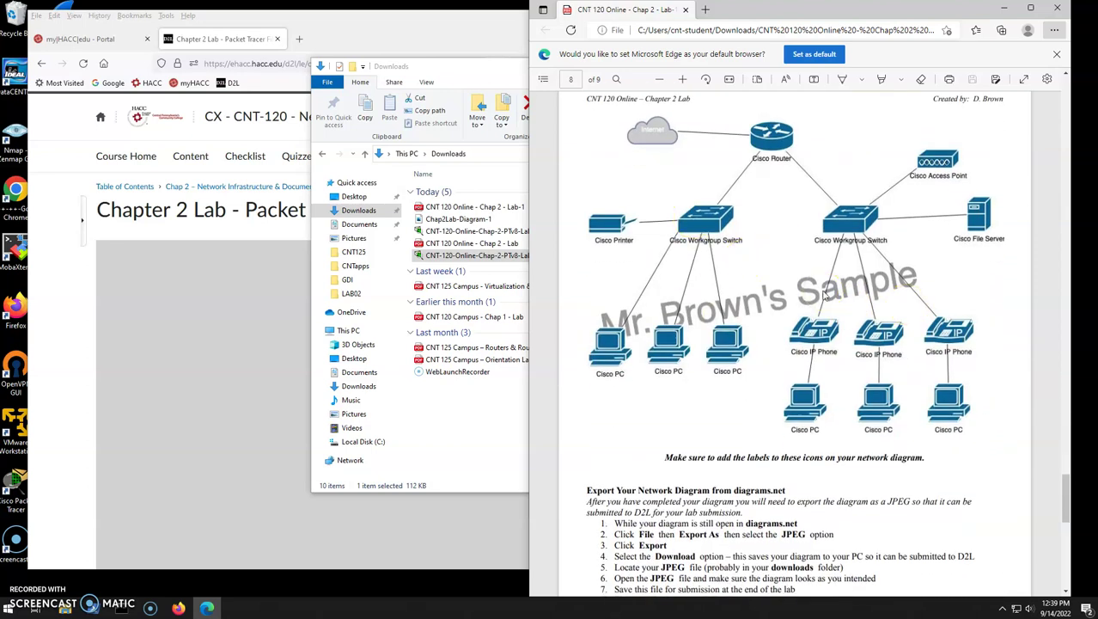
scroll(823, 295, "up", 20)
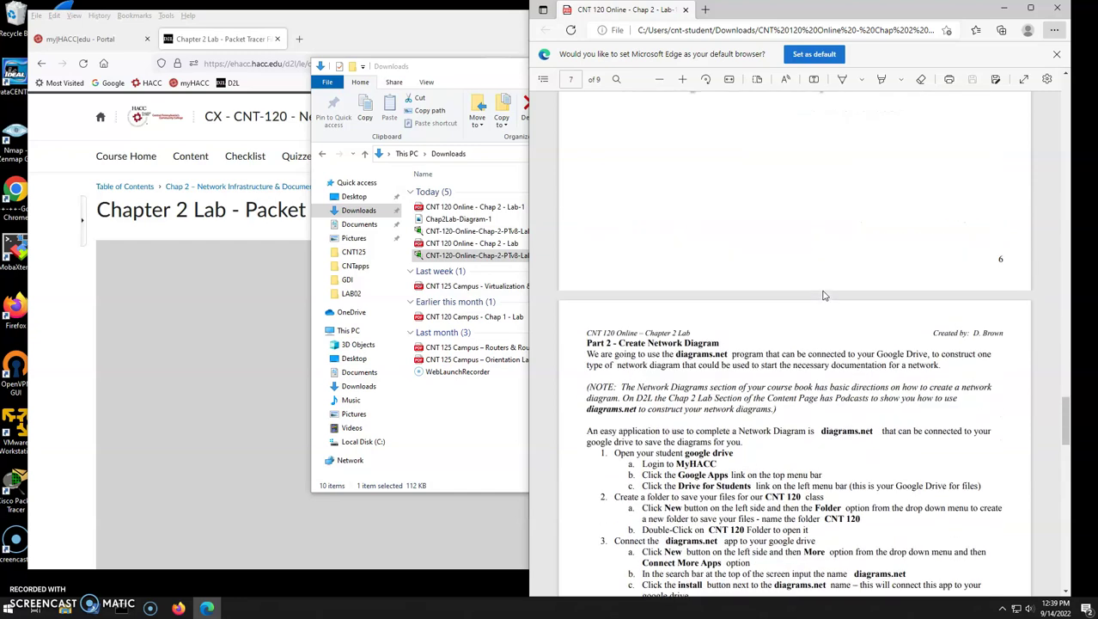
scroll(823, 295, "up", 20)
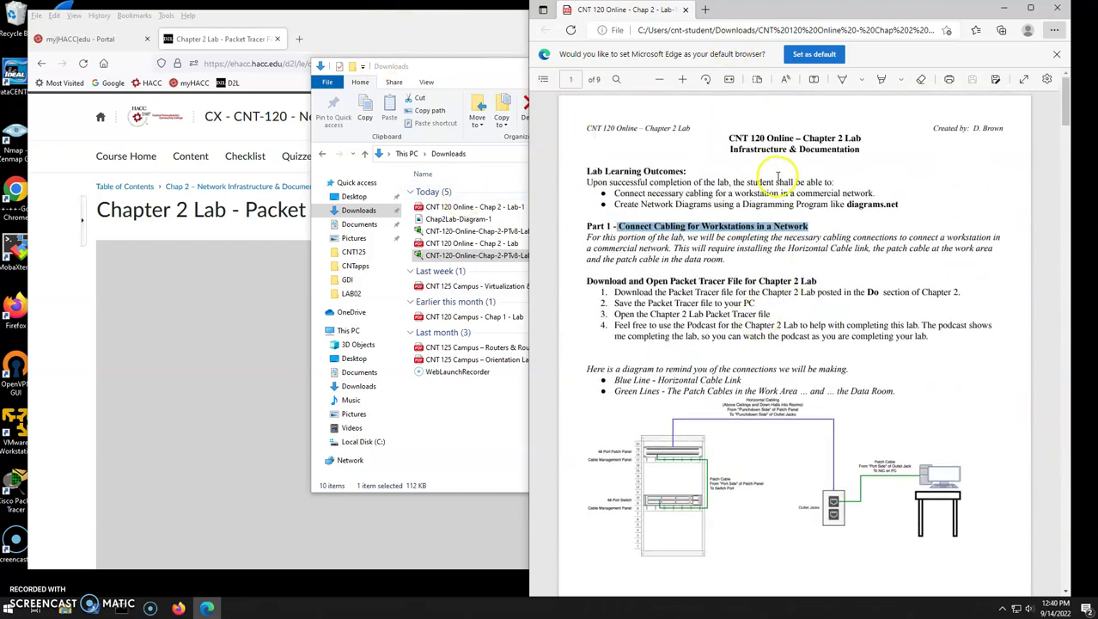
Minimize the Firefox window and launch Cisco Packet Tracer from the desktop
left_click(431, 23)
left_click(713, 16)
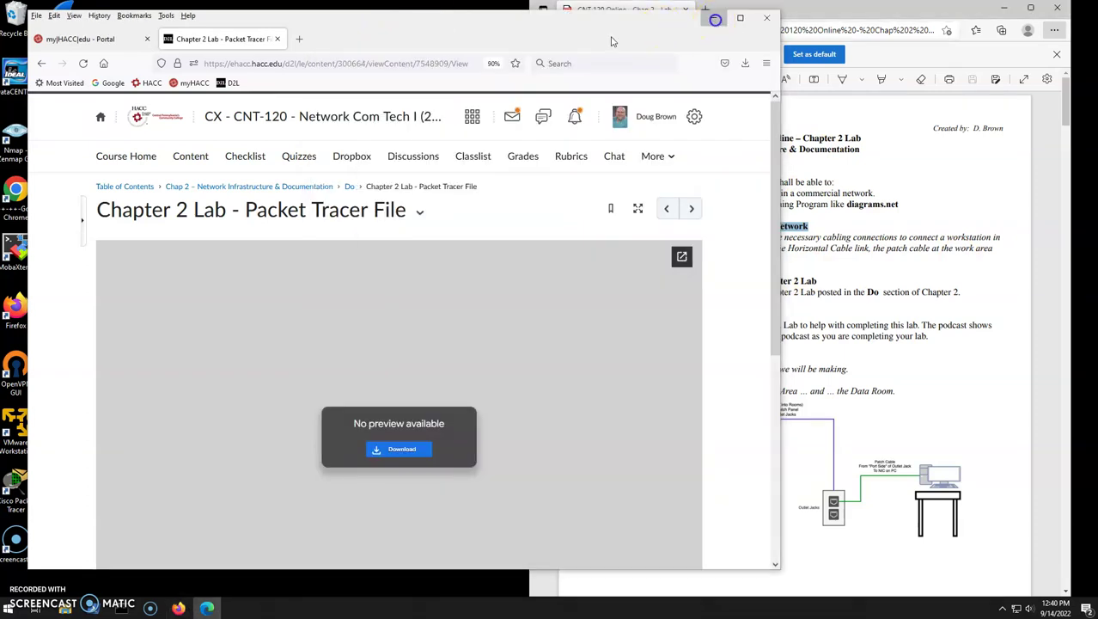
left_click(17, 492)
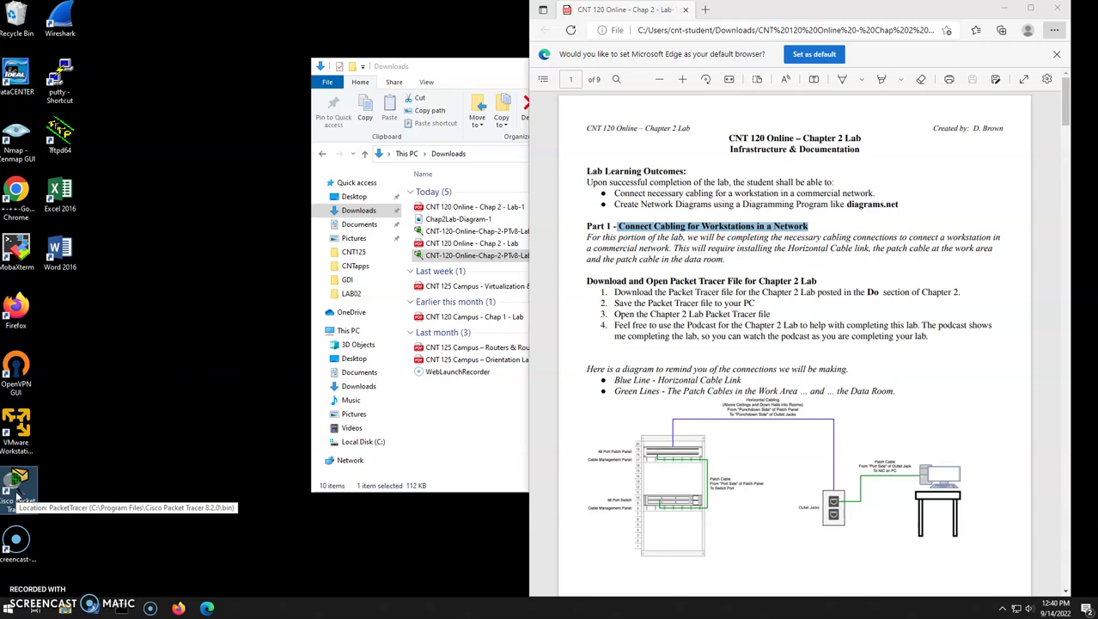
double_click(17, 492)
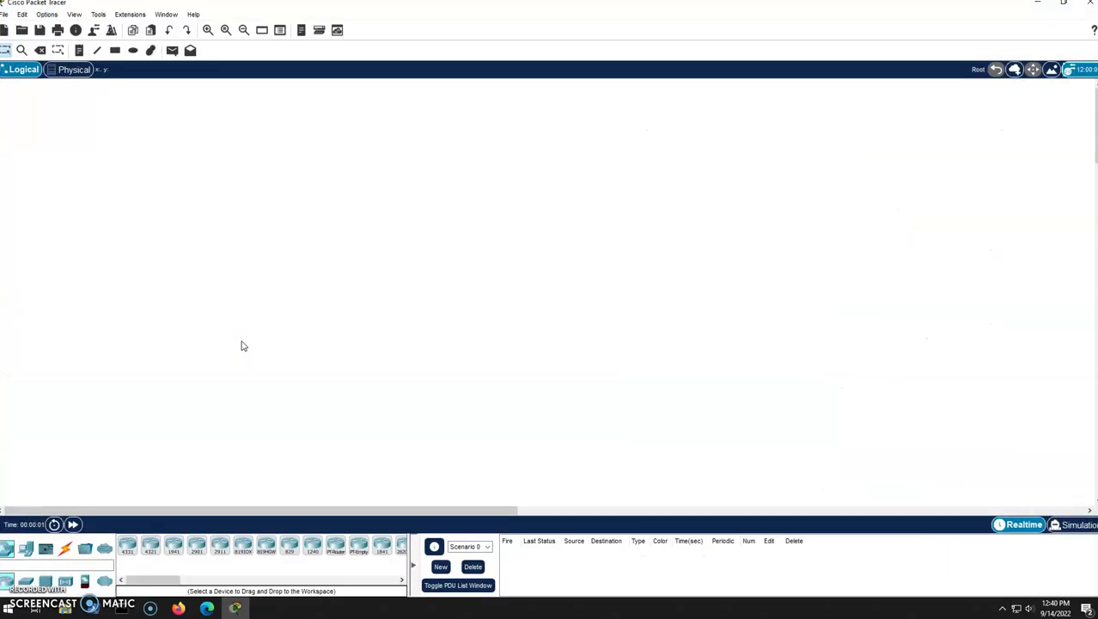
Restore the Packet Tracer window from full size, move it beside the lab PDF, and enlarge it
left_click(1064, 2)
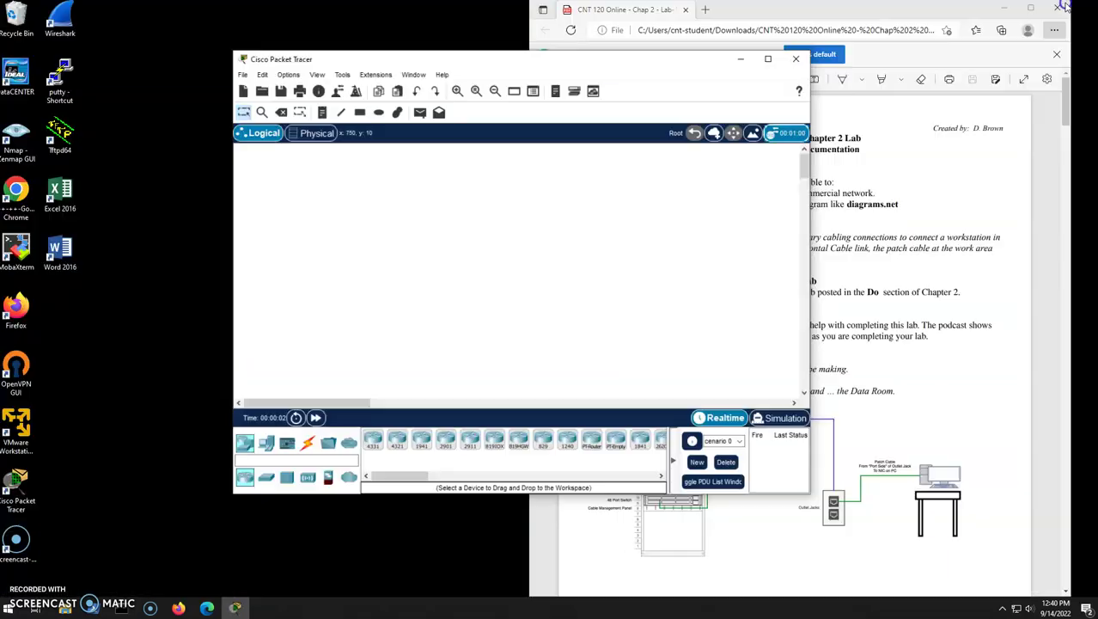
left_click_drag(632, 83, 376, 24)
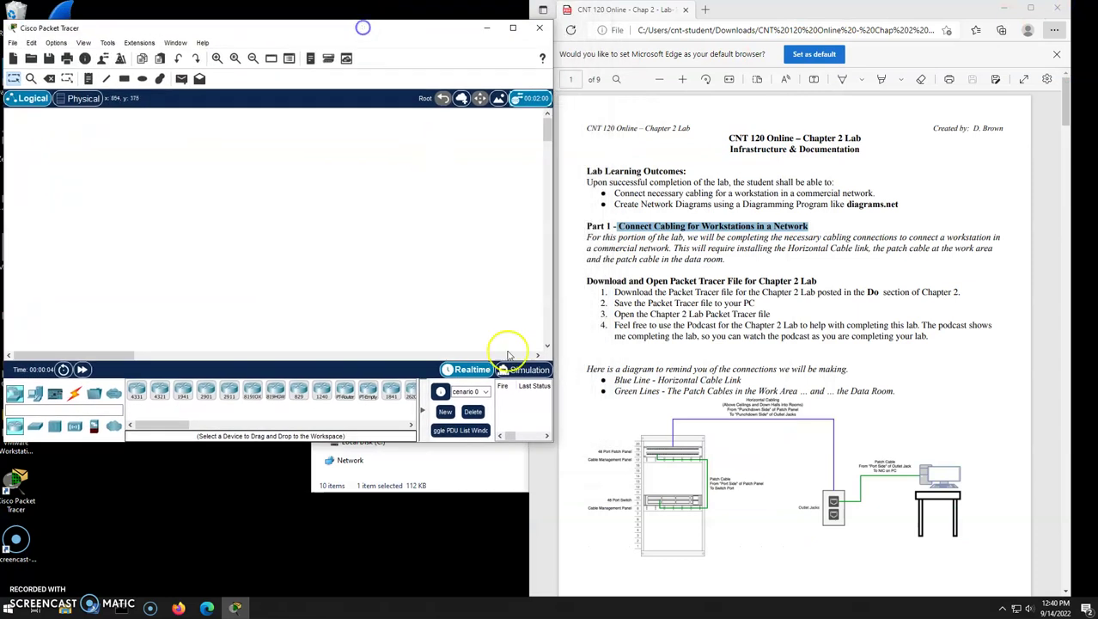
left_click_drag(548, 440, 762, 570)
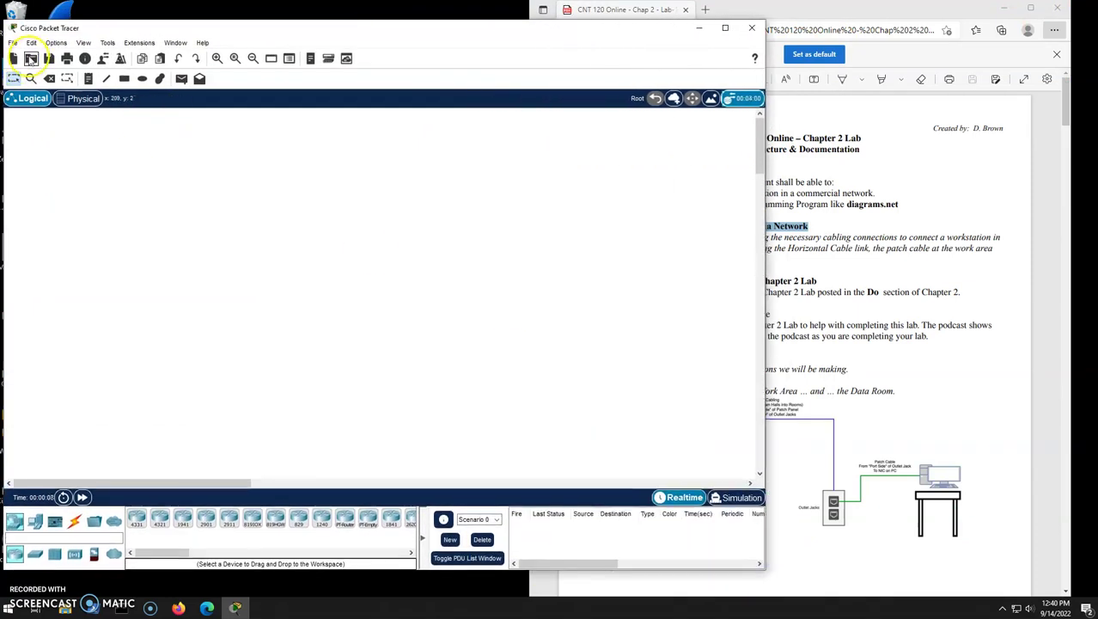
Open CNT-120-Online-Chap-2-PTv8-Lab(1) from the Downloads folder in Packet Tracer
left_click(30, 57)
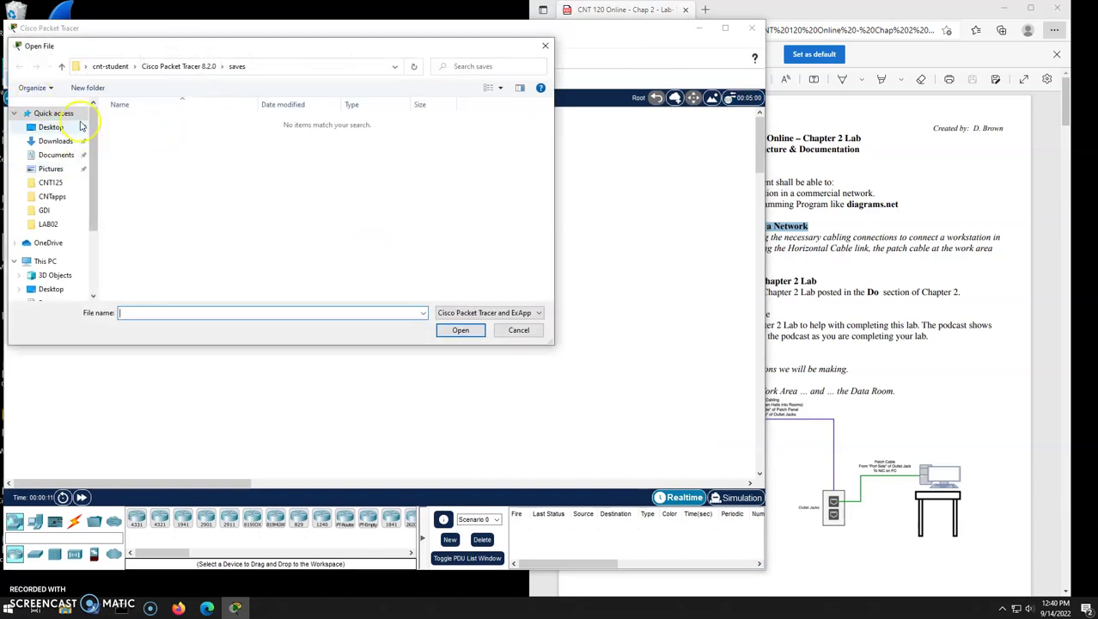
left_click(55, 141)
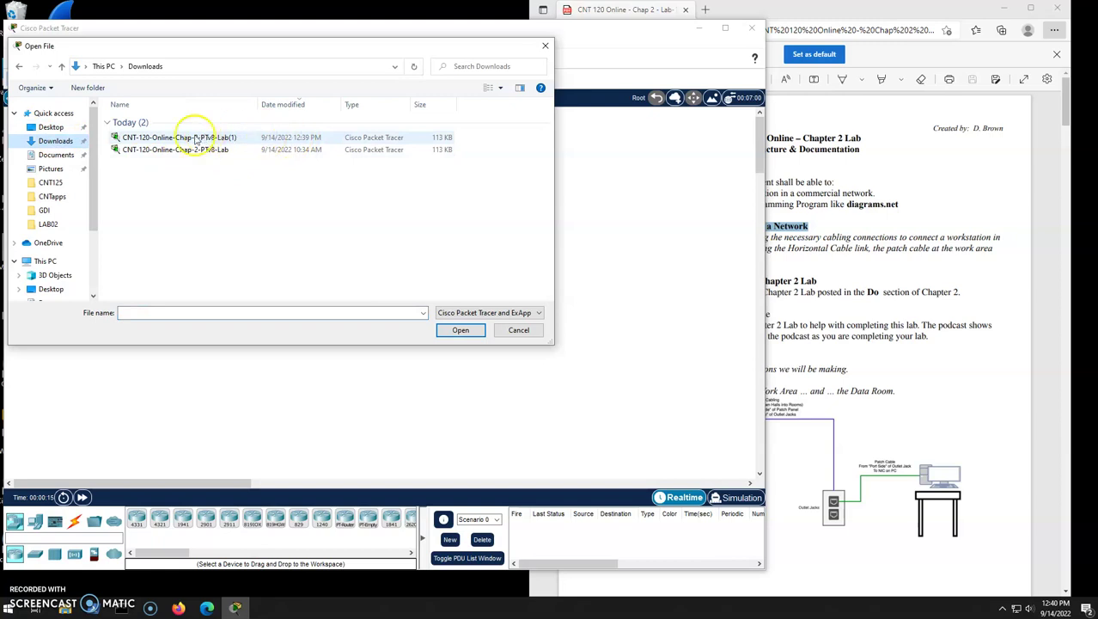
double_click(221, 141)
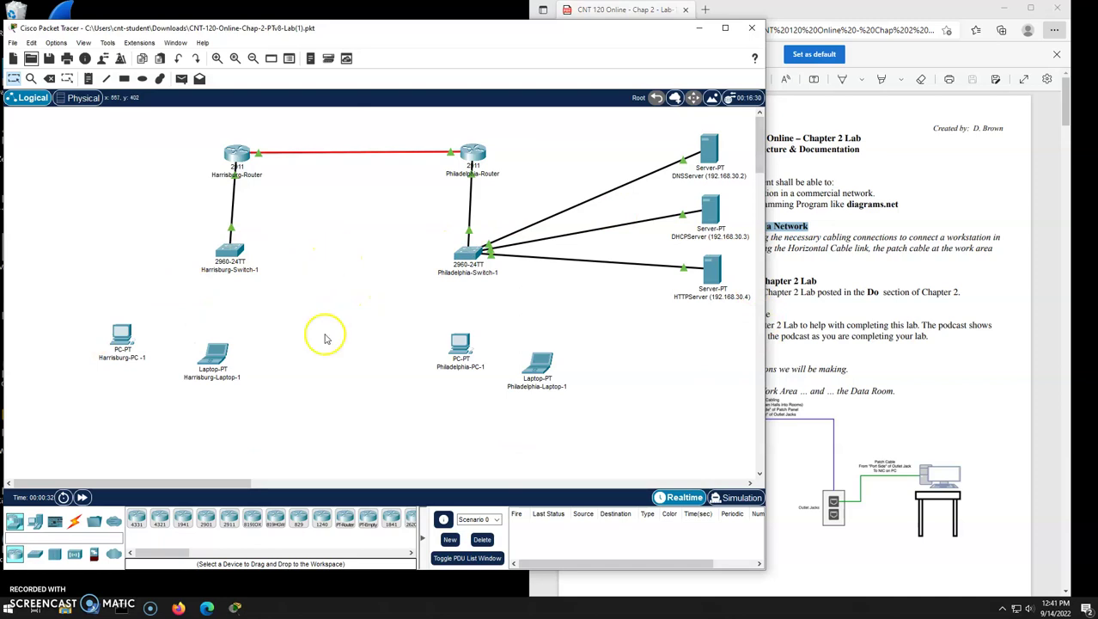
View the lab network's physical intercity map and return to the logical topology
left_click(75, 98)
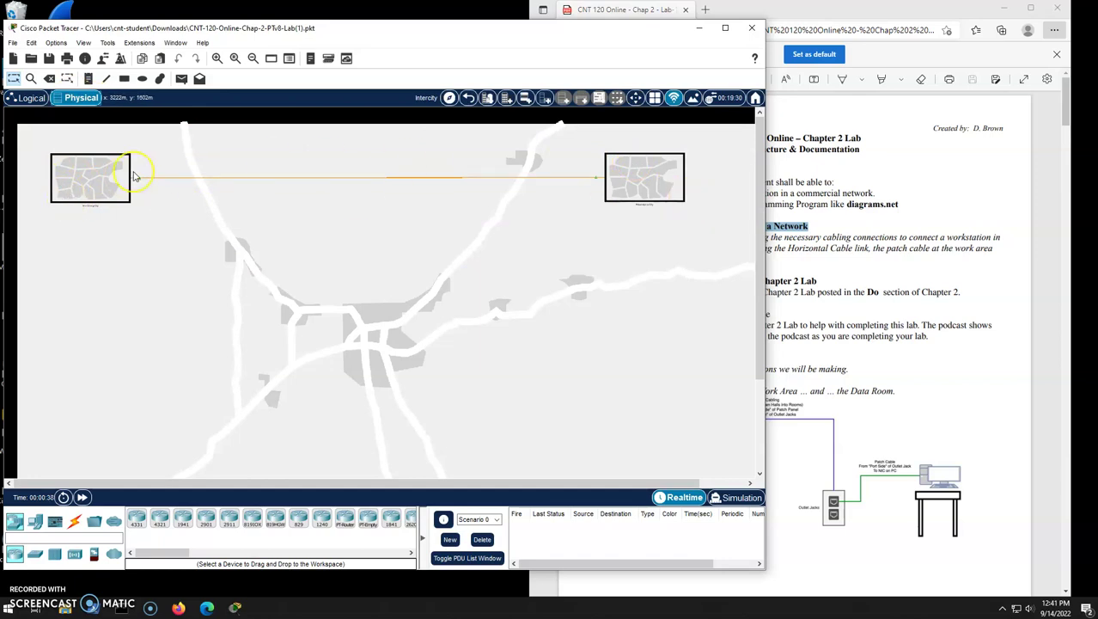
left_click(30, 99)
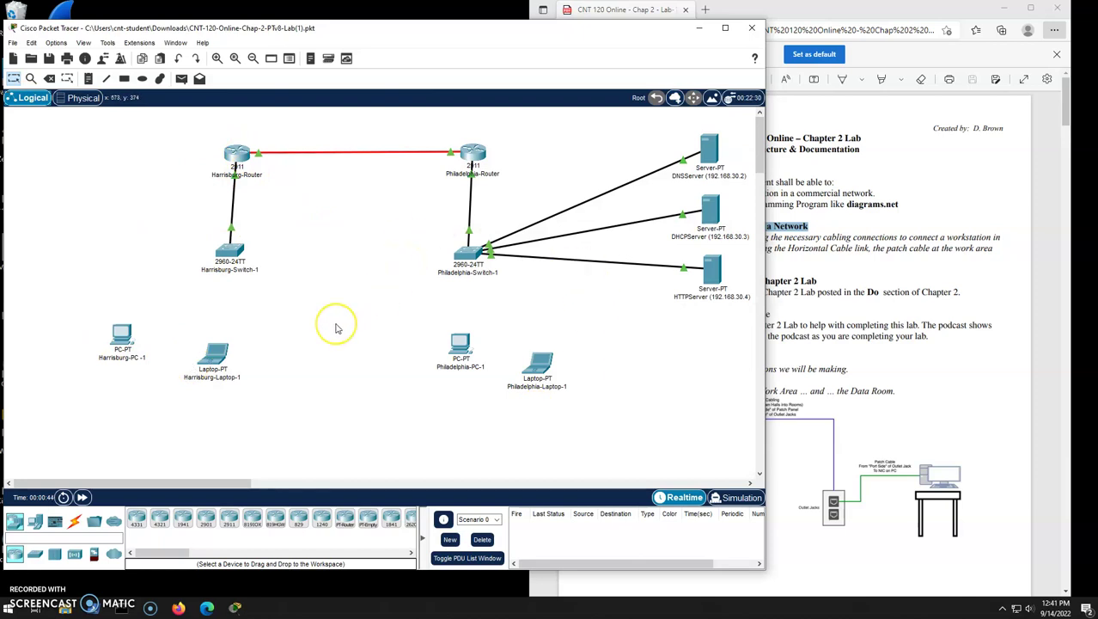
Switch to the lab PDF and read the Harrisburg - Horizontal Cabling instructions on page 2
left_click(975, 297)
scroll(780, 288, "down", 3)
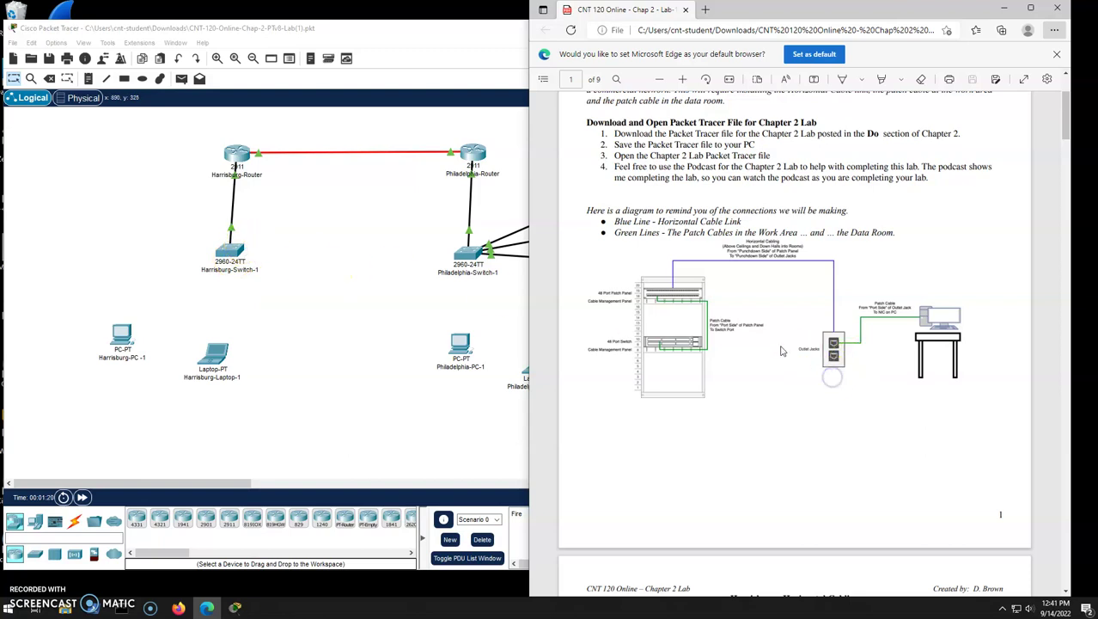
scroll(796, 326, "down", 4)
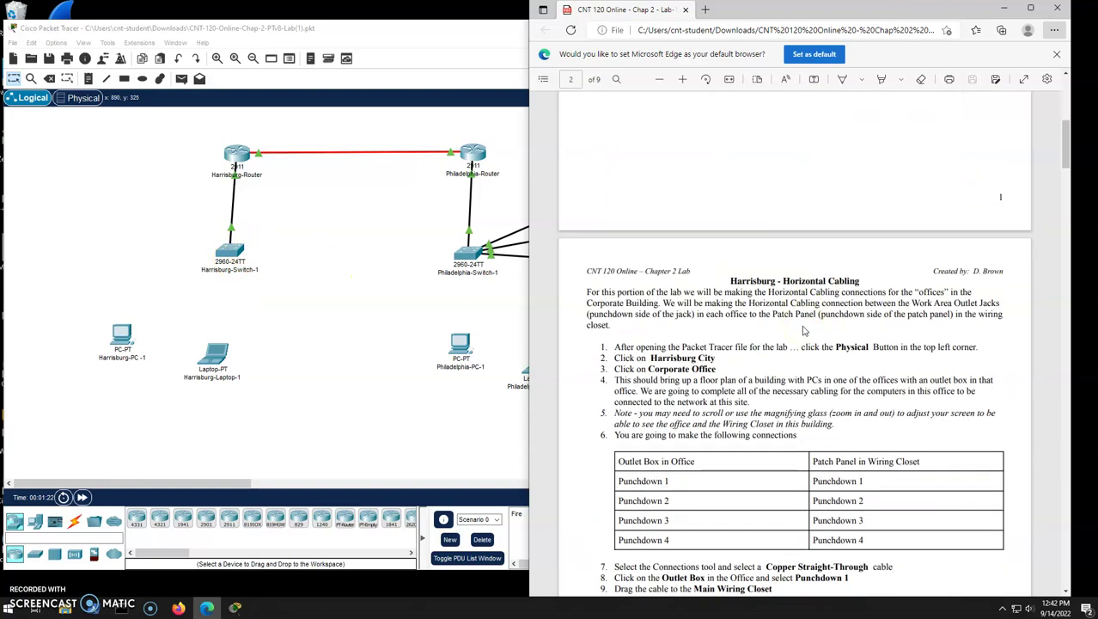
scroll(804, 331, "down", 2)
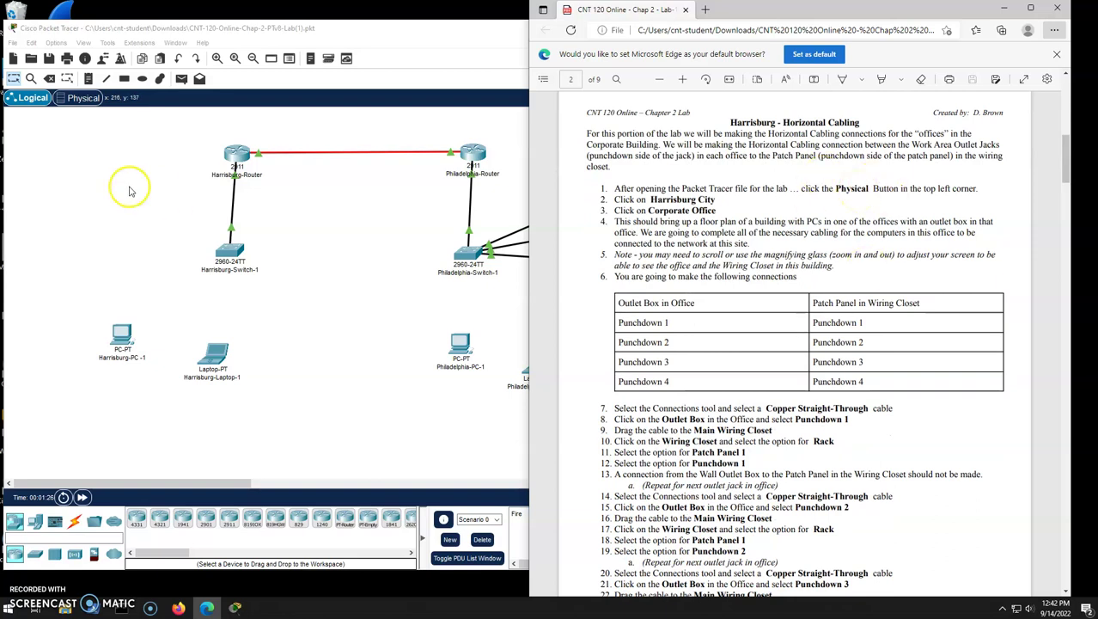
In Packet Tracer's physical view, open Harrisburg City's Corporate Office floor plan, showing both the Main Wiring Closet and the office with the outlet box
left_click(95, 189)
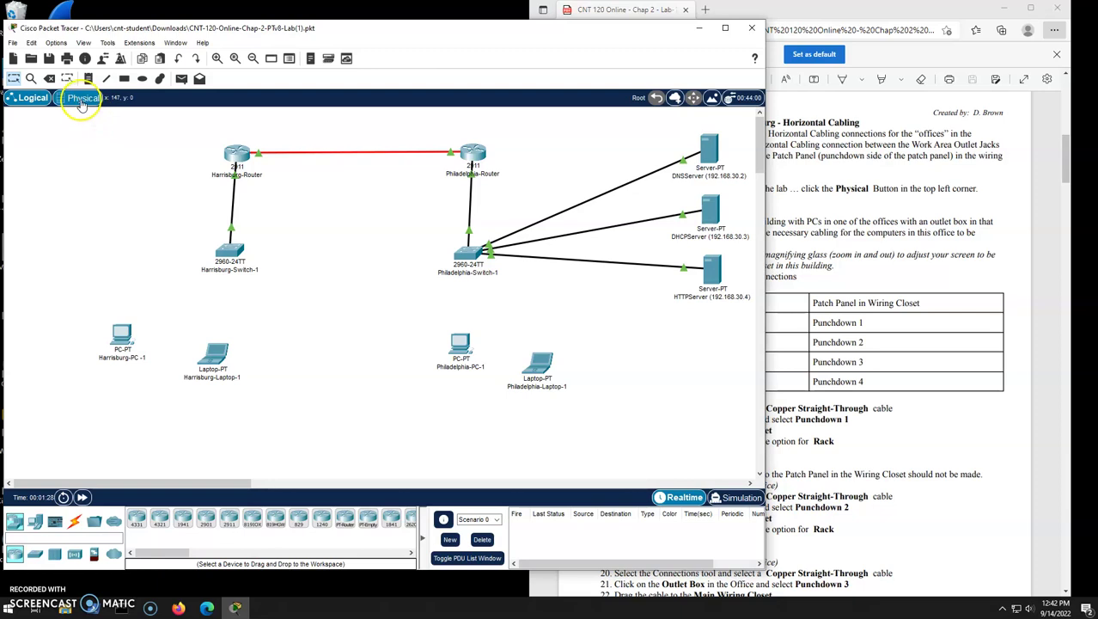
left_click(81, 99)
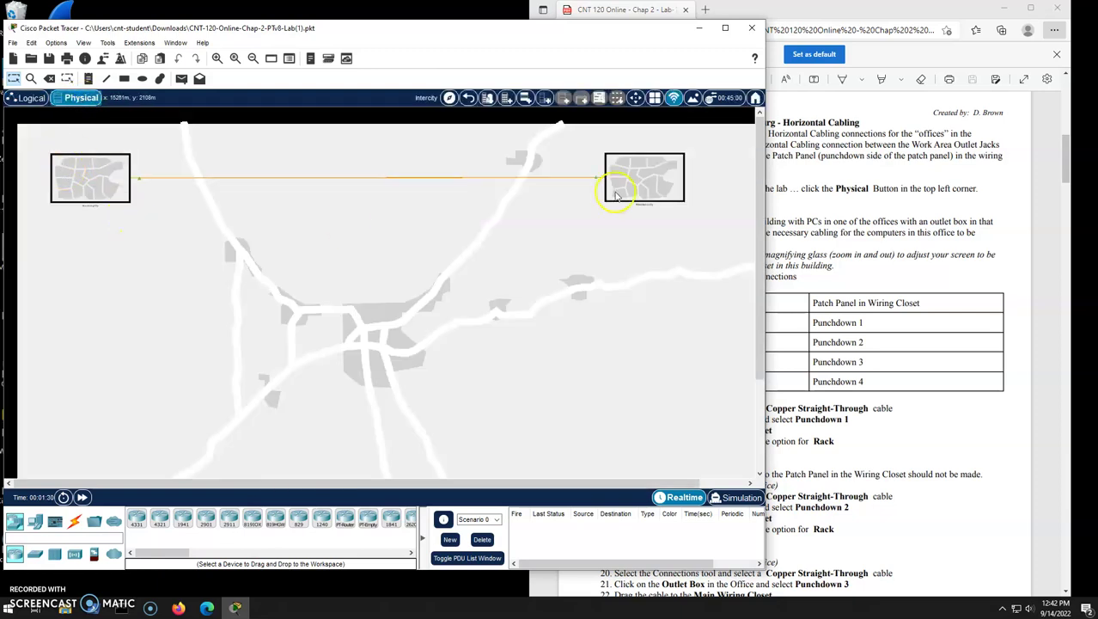
left_click(94, 185)
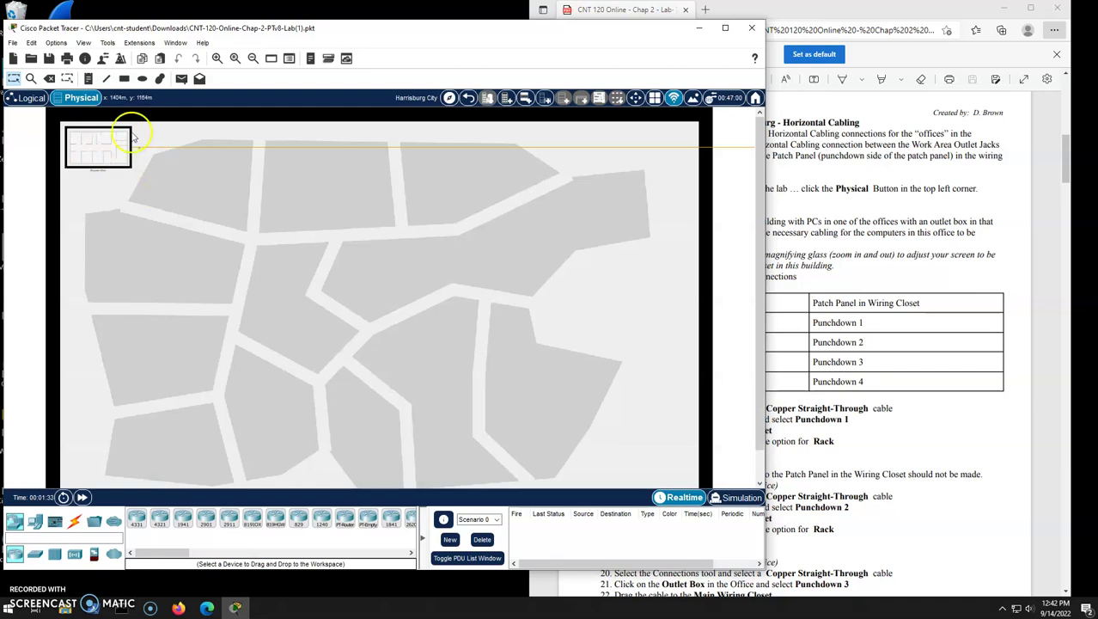
left_click(89, 160)
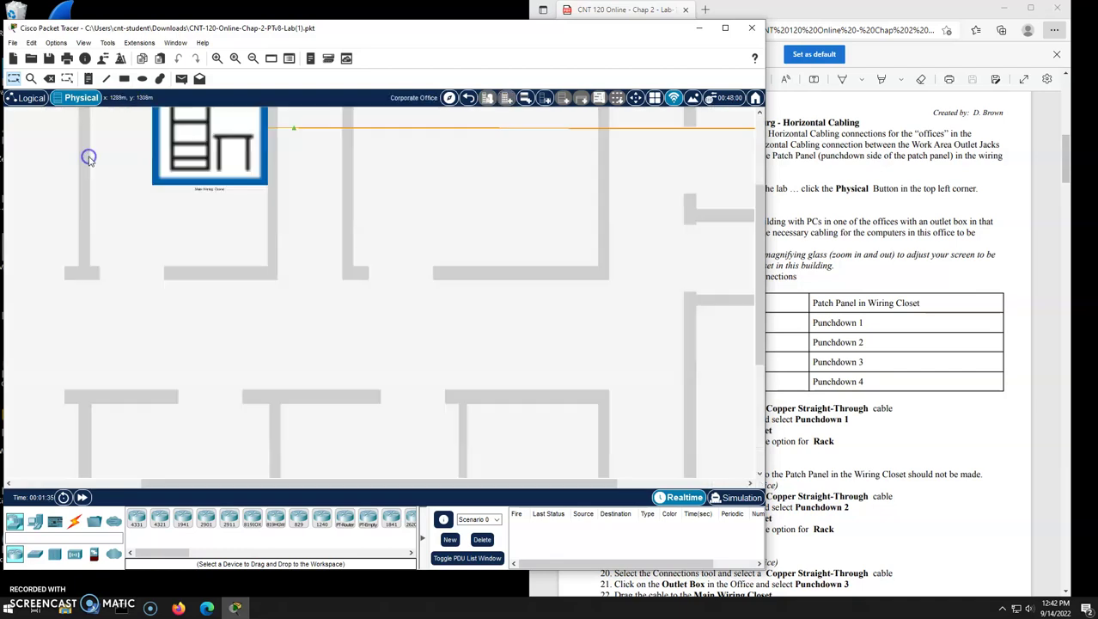
scroll(239, 249, "up", 3)
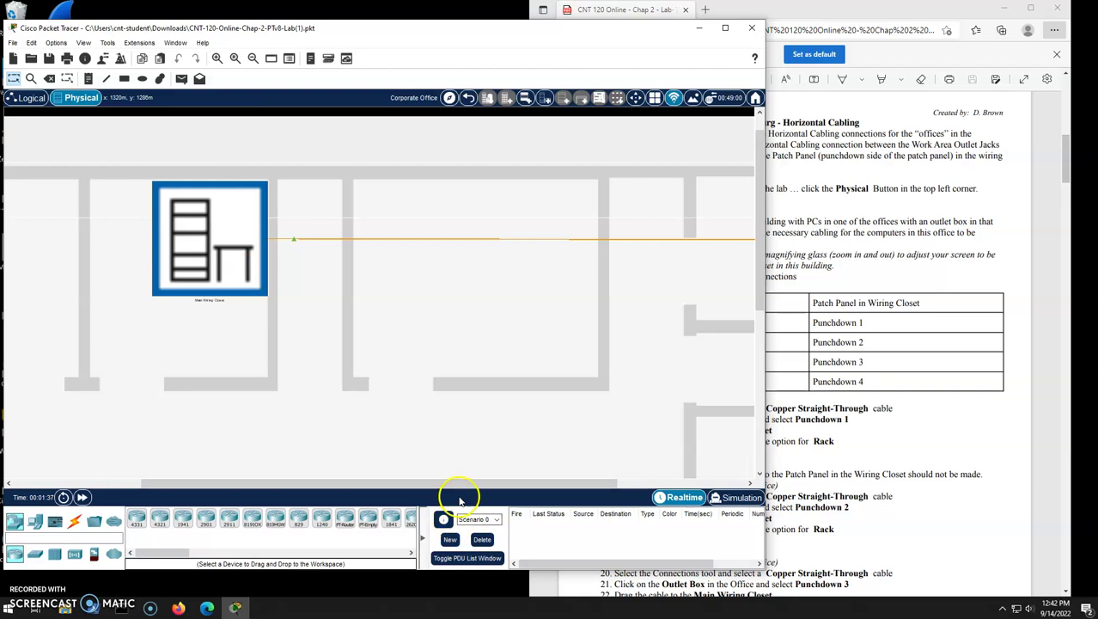
left_click_drag(465, 482, 307, 483)
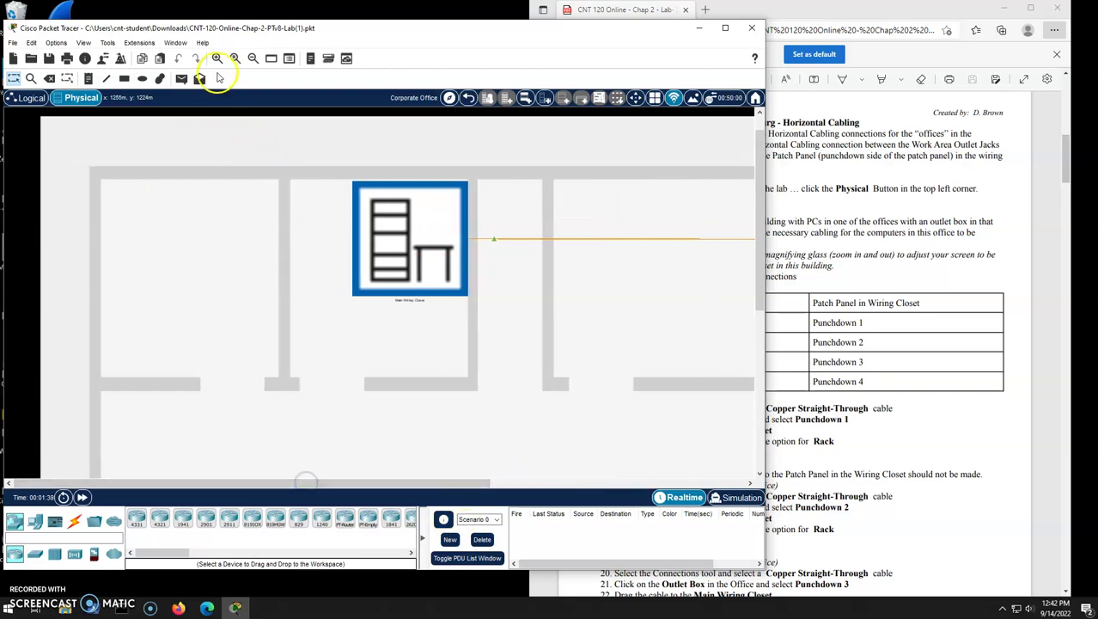
left_click(217, 58)
left_click(253, 58)
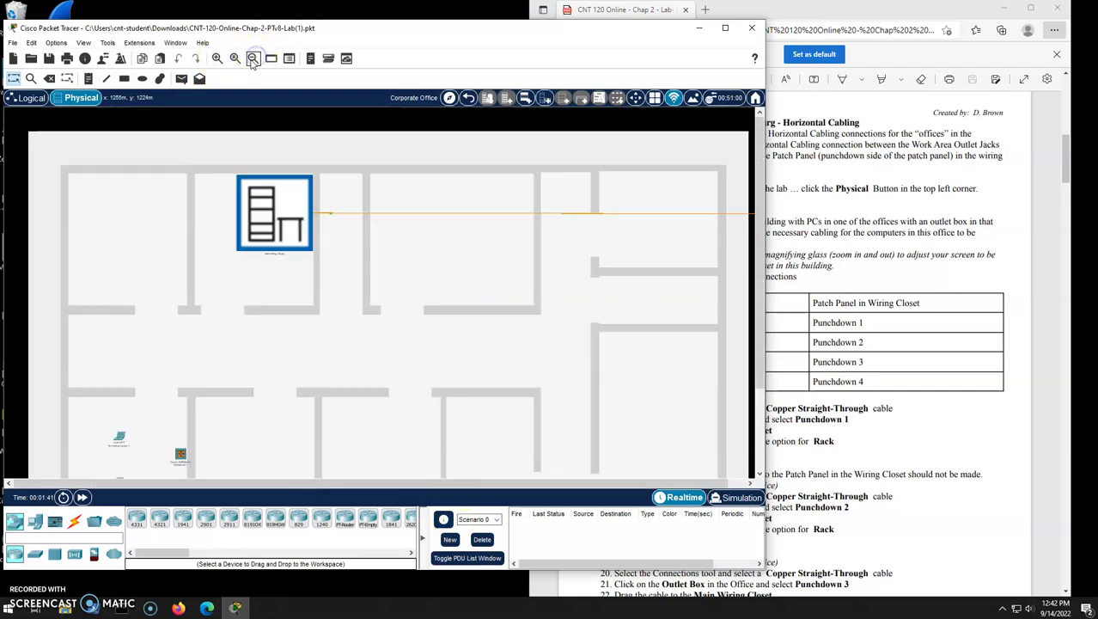
scroll(463, 383, "down", 1)
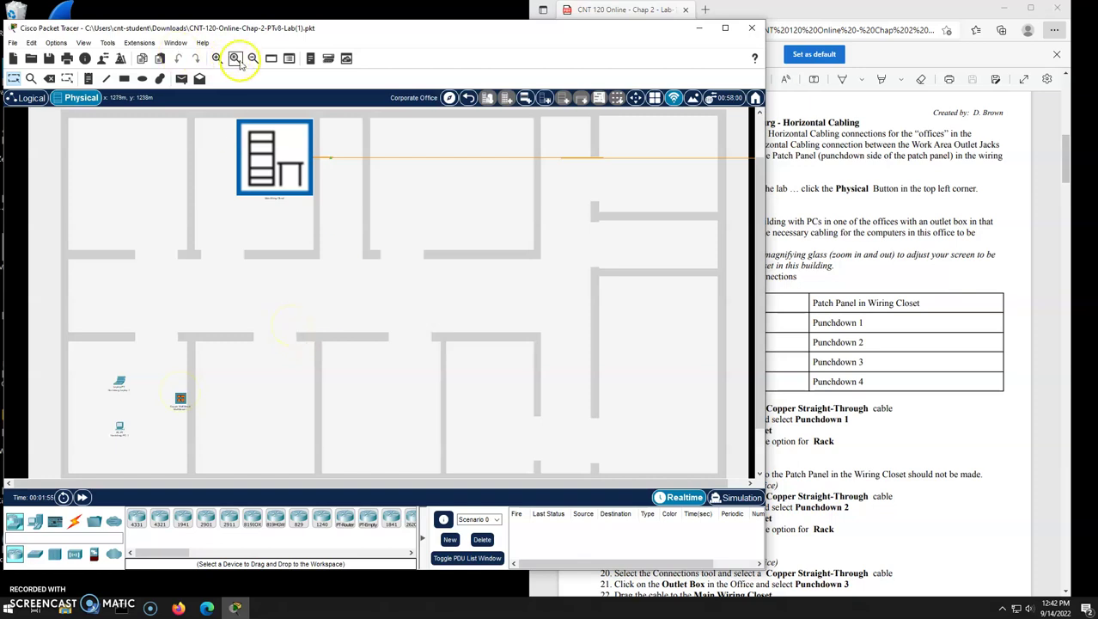
left_click(218, 59)
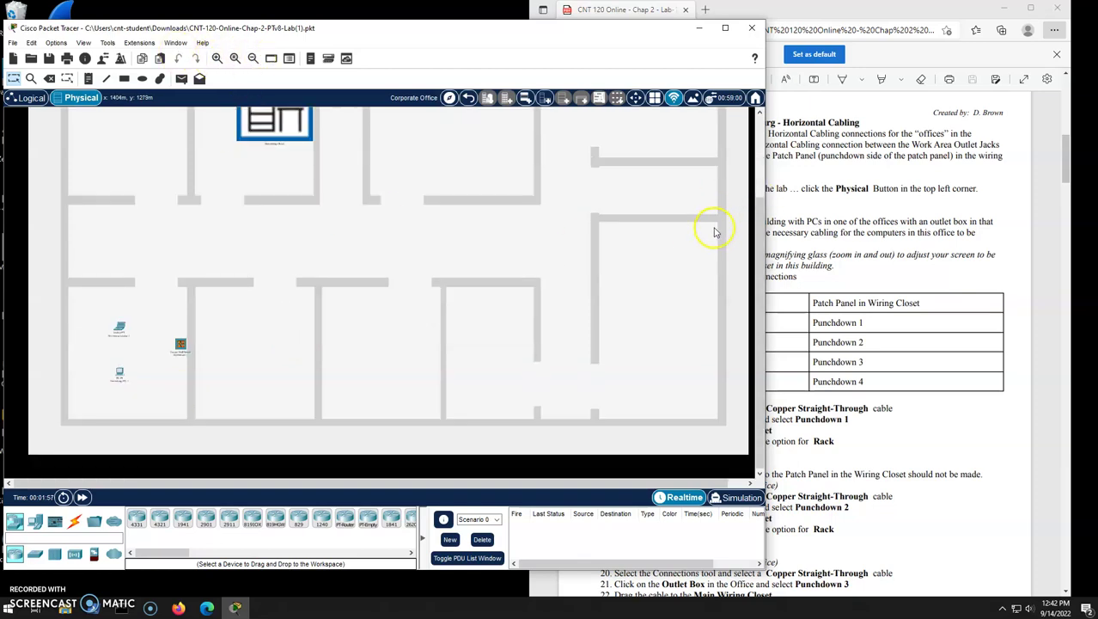
Review the PDF's connection steps and start a Copper Straight-Through cable in Packet Tracer from PunchDown1 on the office's wall outlet box
left_click(893, 253)
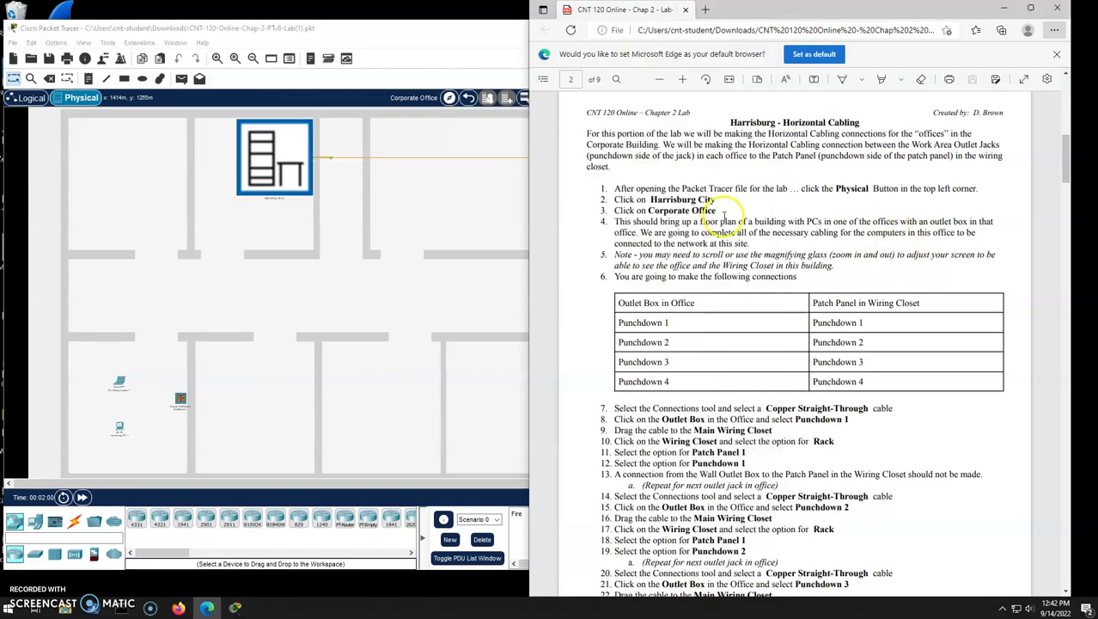
scroll(807, 215, "down", 4)
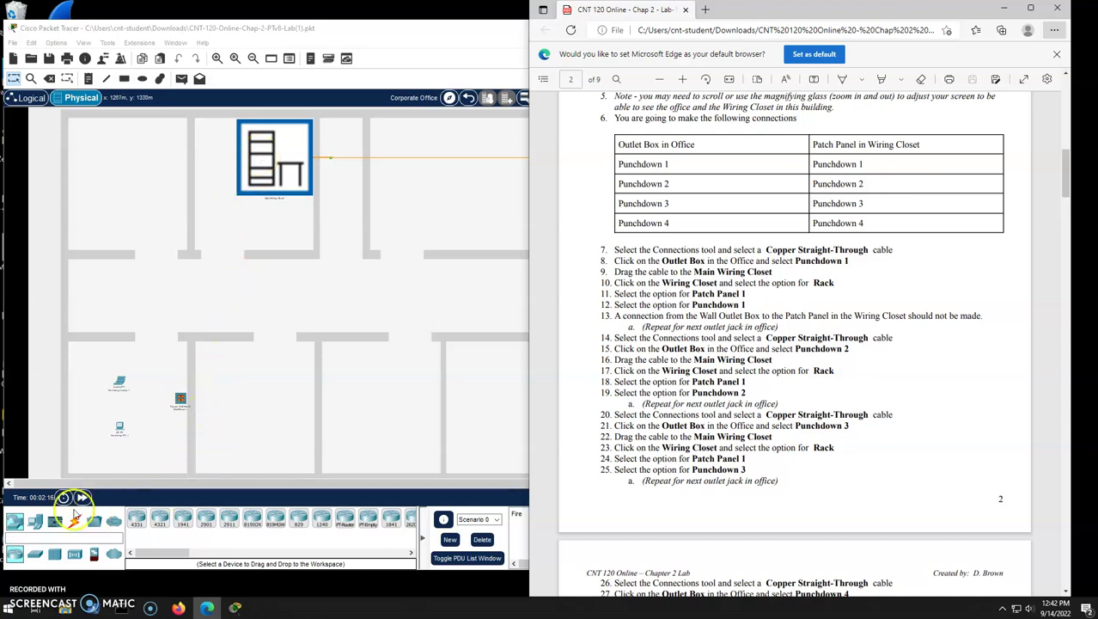
left_click(143, 486)
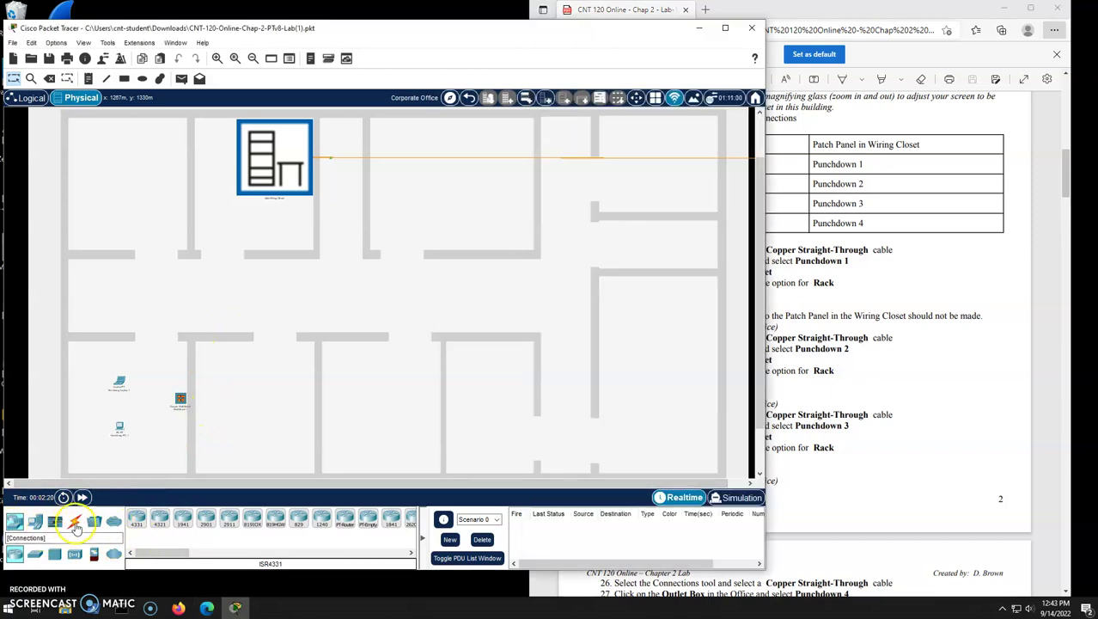
left_click(75, 523)
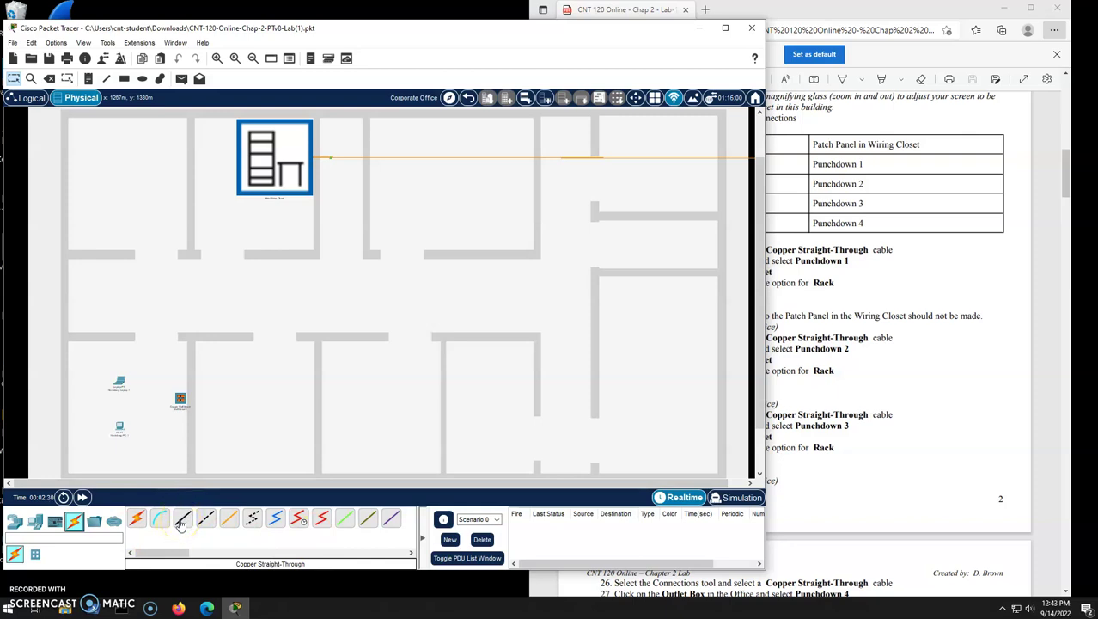
left_click(180, 397)
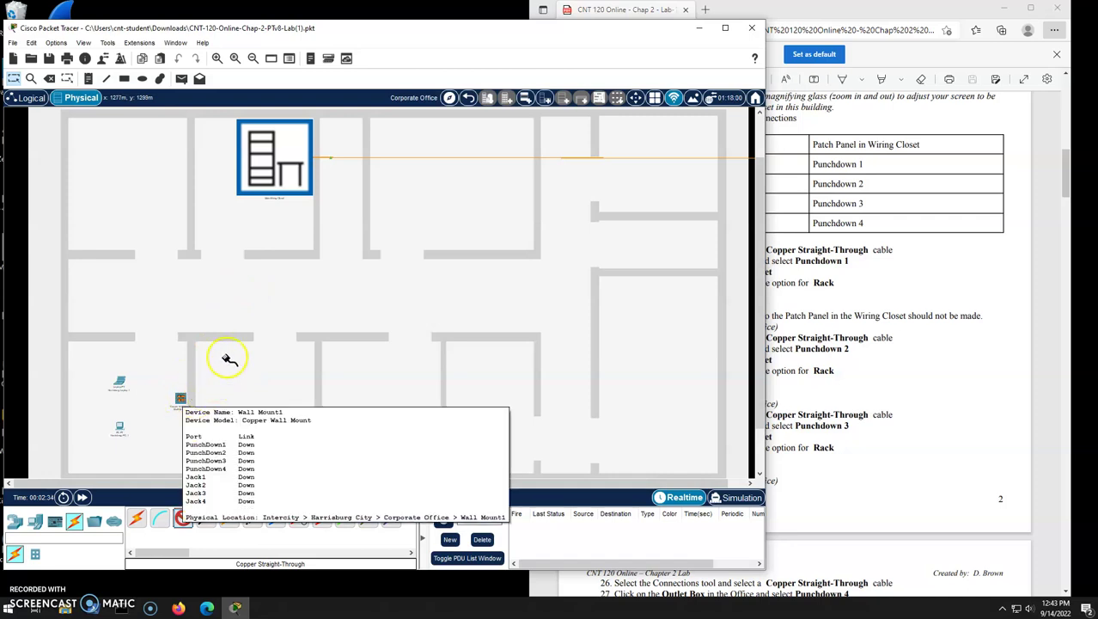
left_click(273, 157)
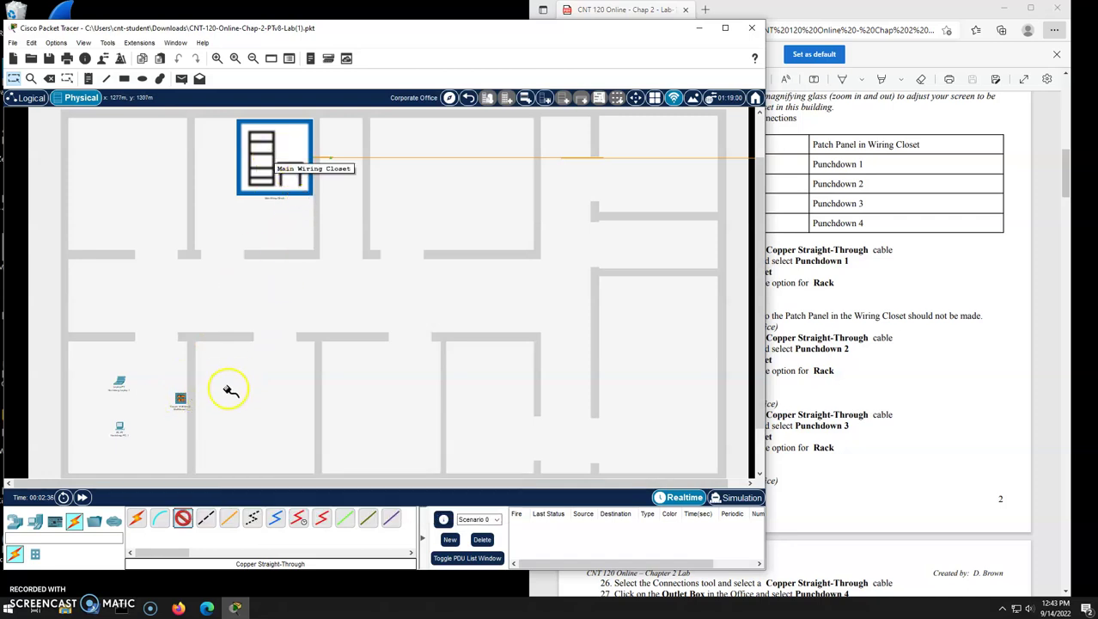
left_click(180, 397)
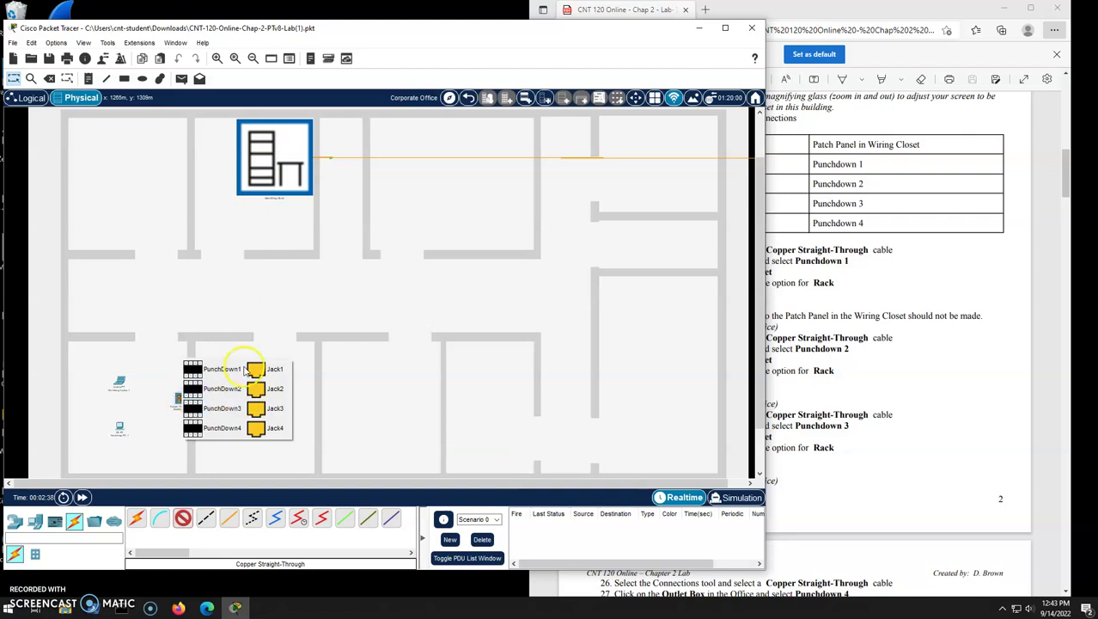
left_click(214, 371)
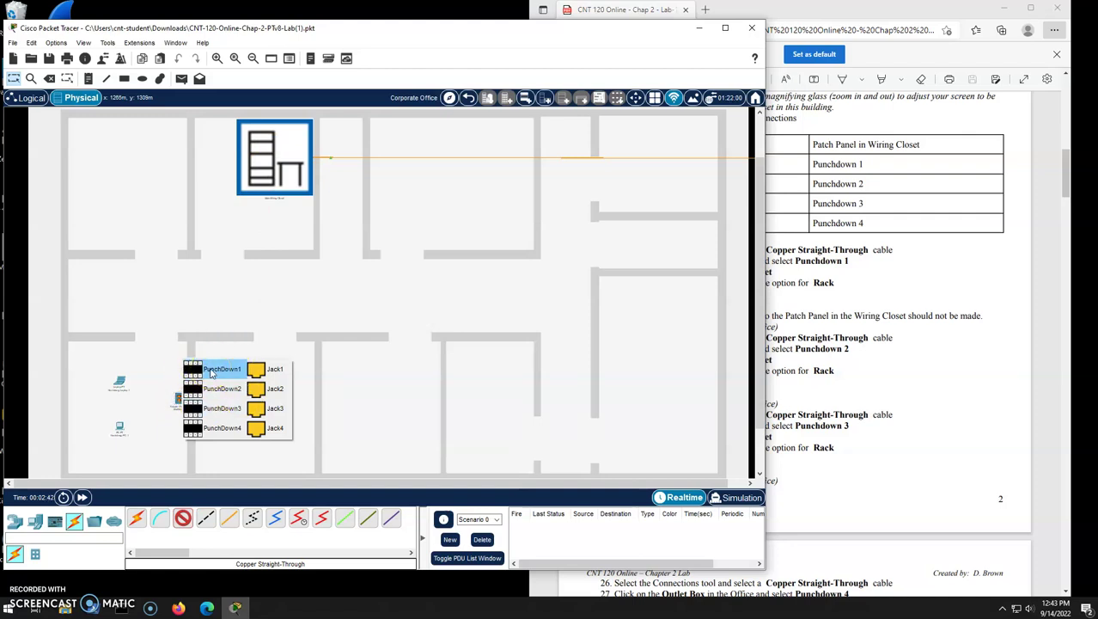
left_click(211, 371)
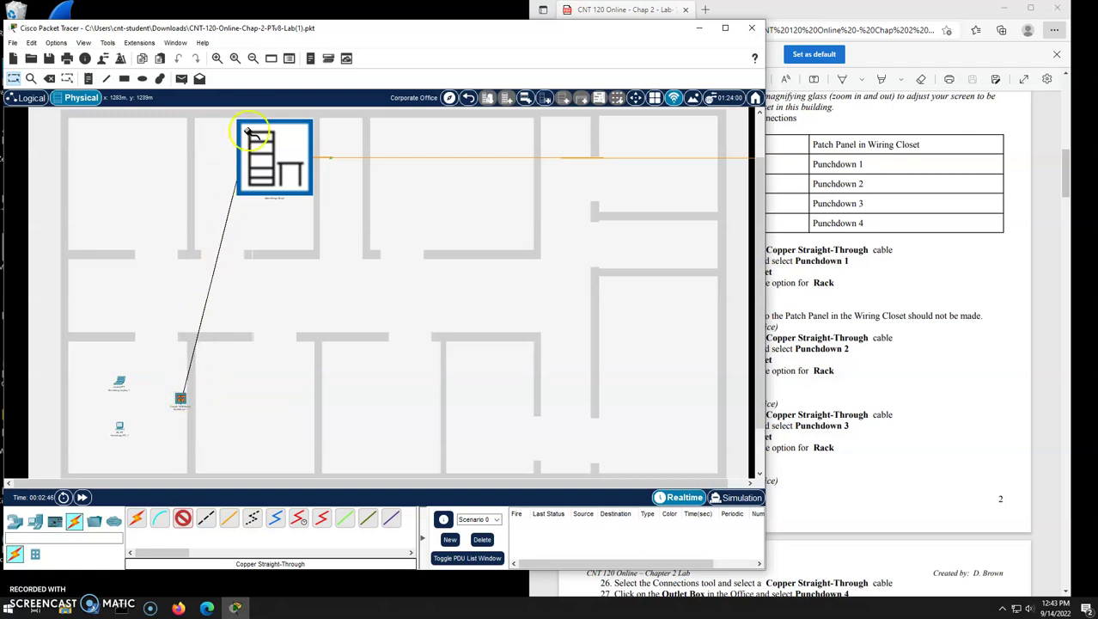
Terminate the cable at PunchDown1 of Patch Panel1 in the Main Wiring Closet rack
left_click(273, 166)
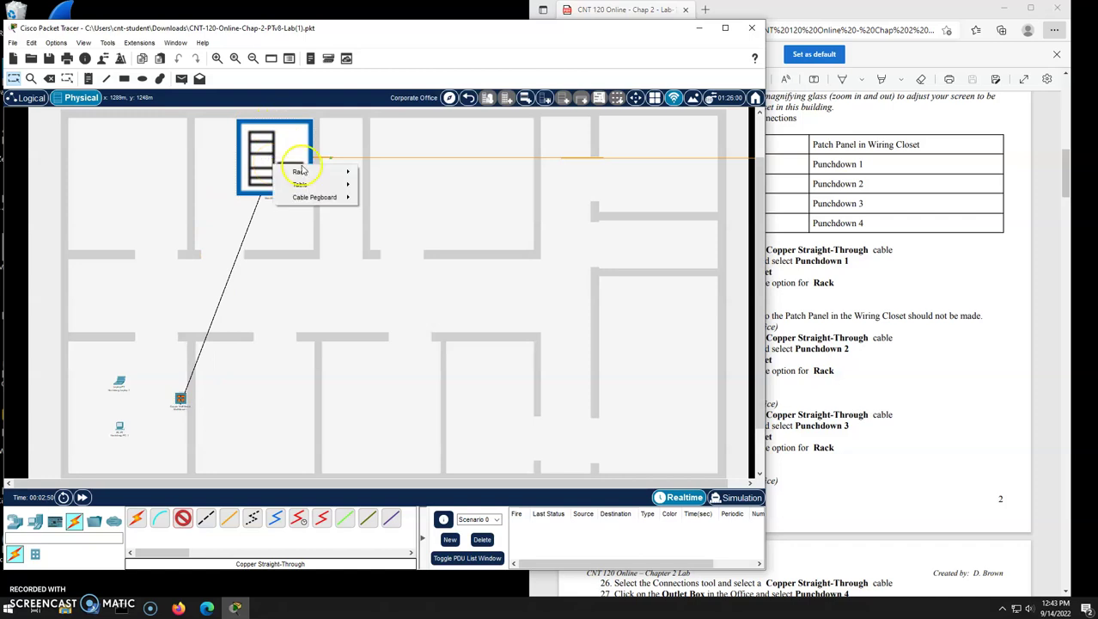
mouse_move(307, 173)
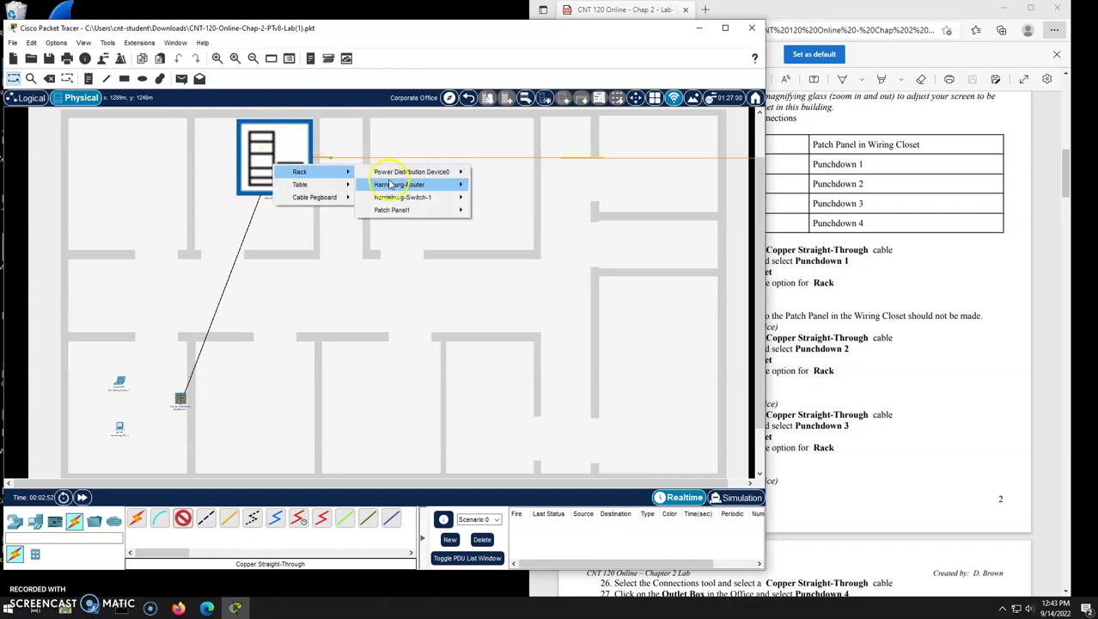
left_click(388, 216)
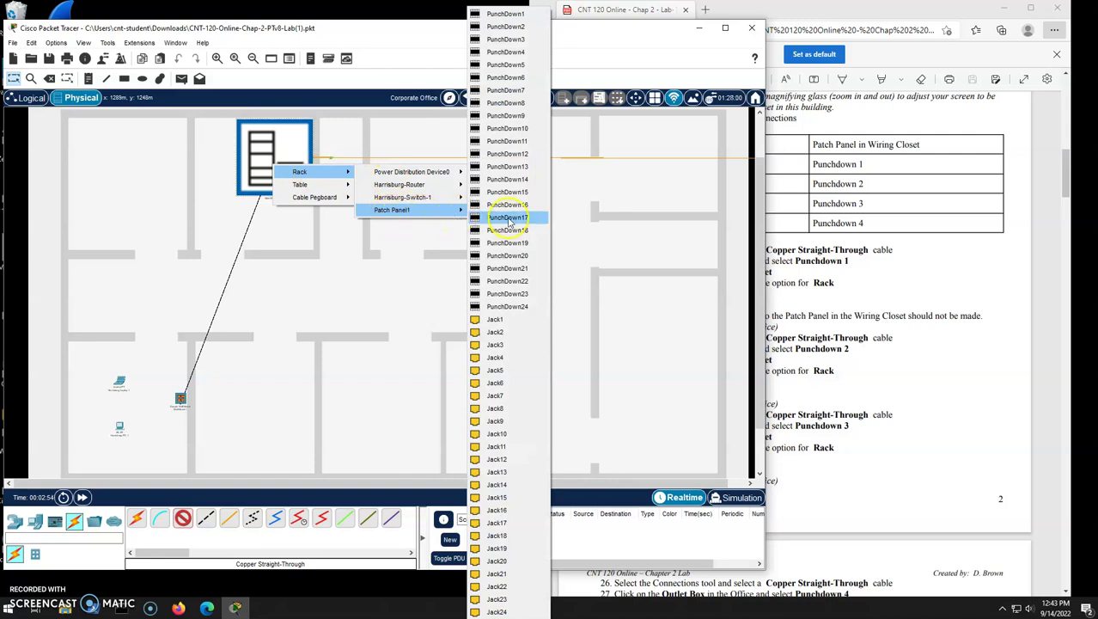
left_click(506, 14)
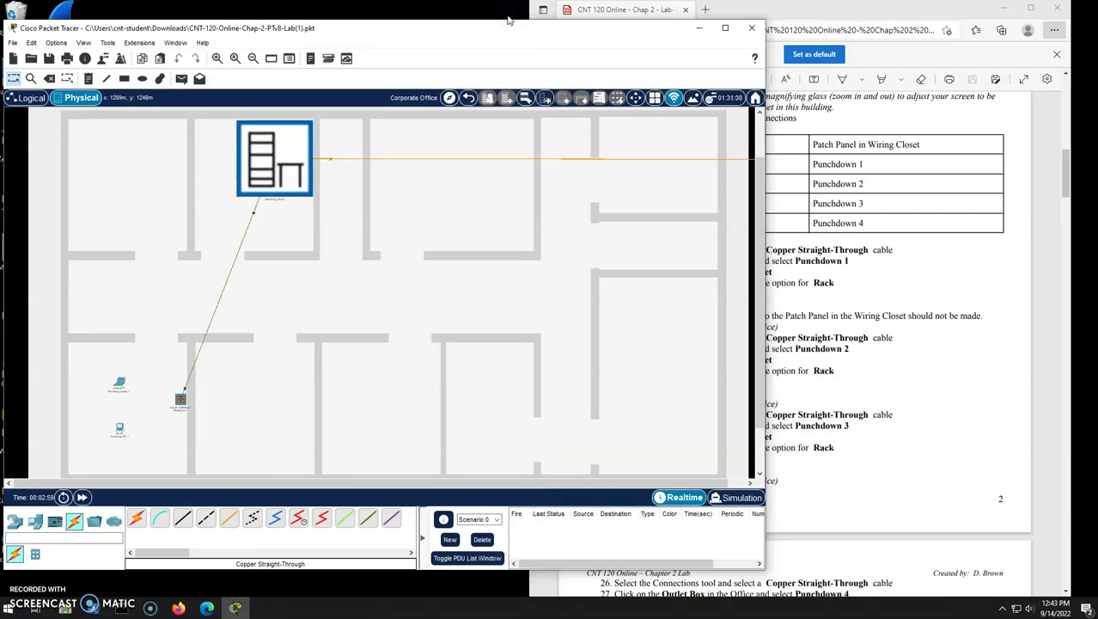
Connect PunchDown2 on the wall outlet box to PunchDown2 of the rack's Patch Panel1 with a Copper Straight-Through cable
left_click(192, 521)
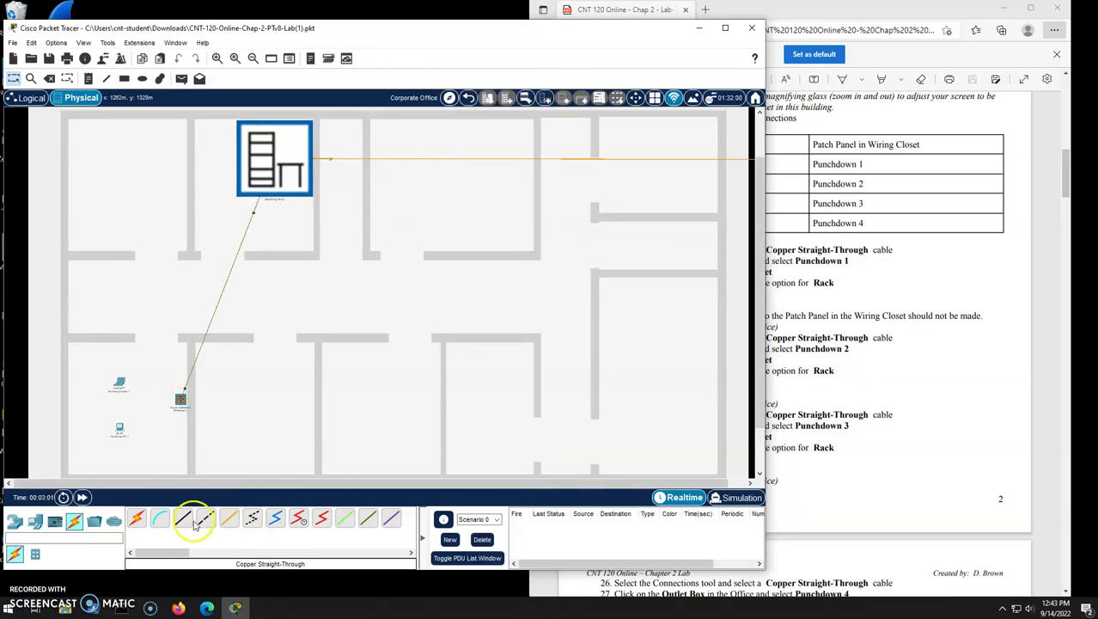
left_click(181, 399)
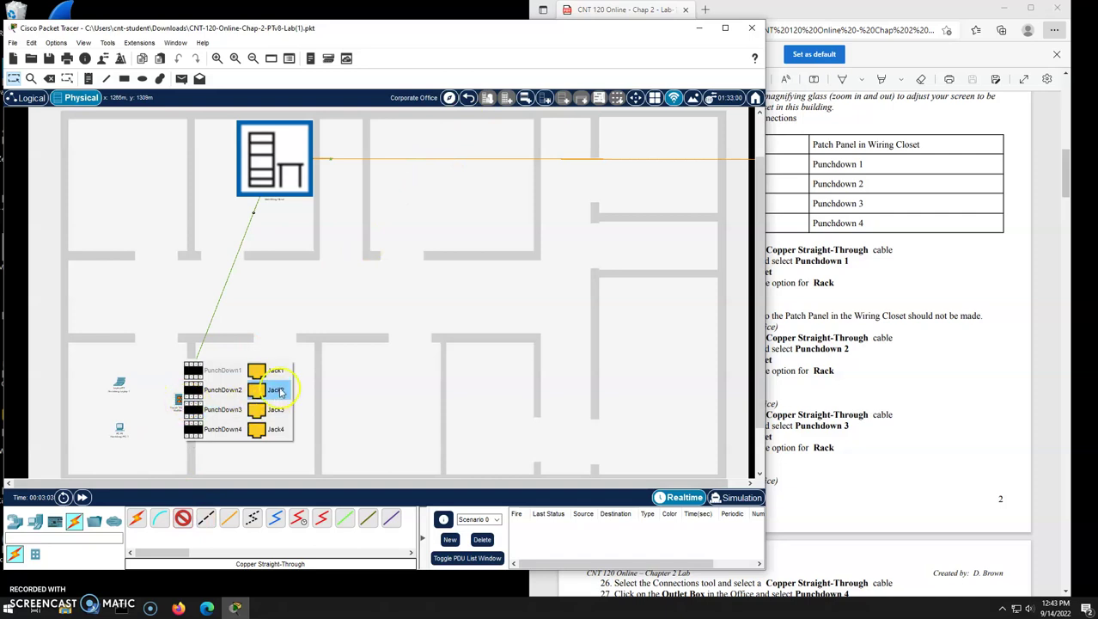
left_click(221, 391)
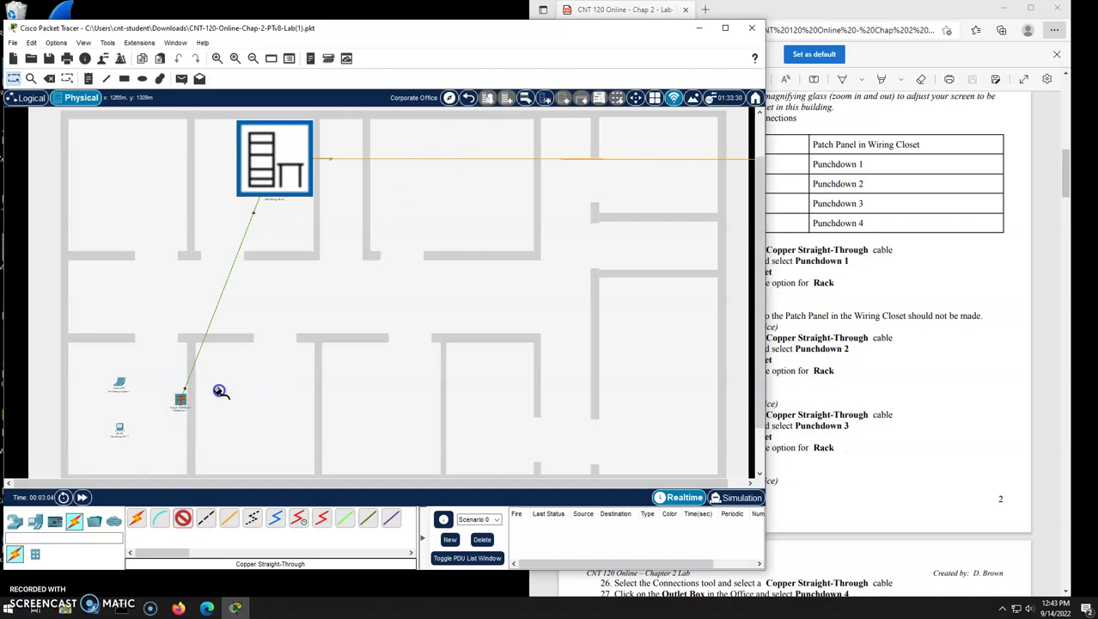
left_click(271, 153)
mouse_move(301, 161)
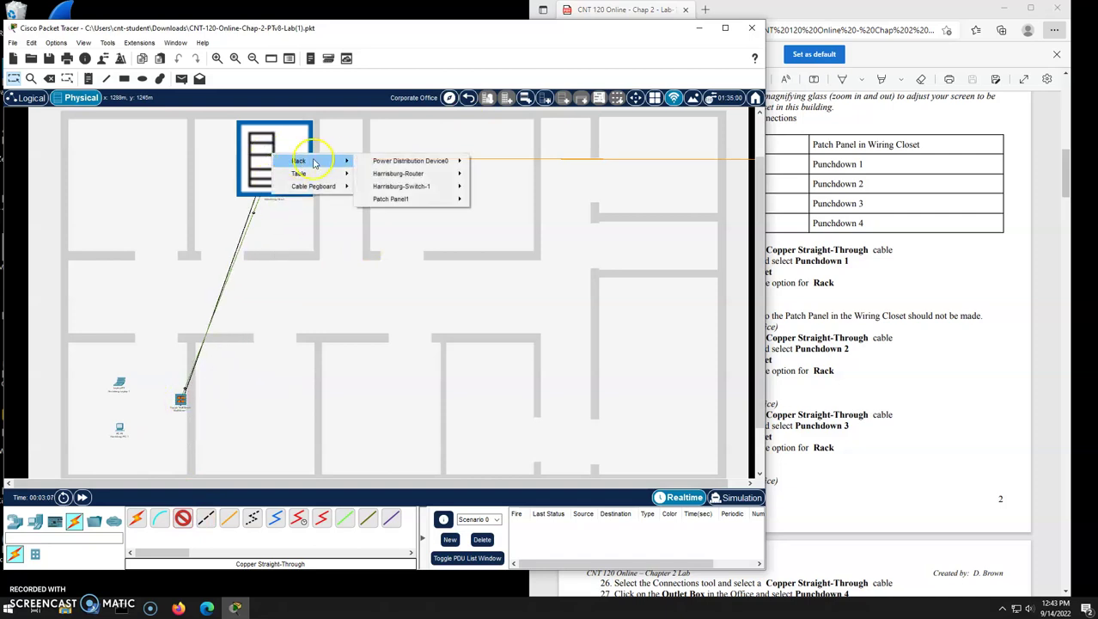
left_click(409, 201)
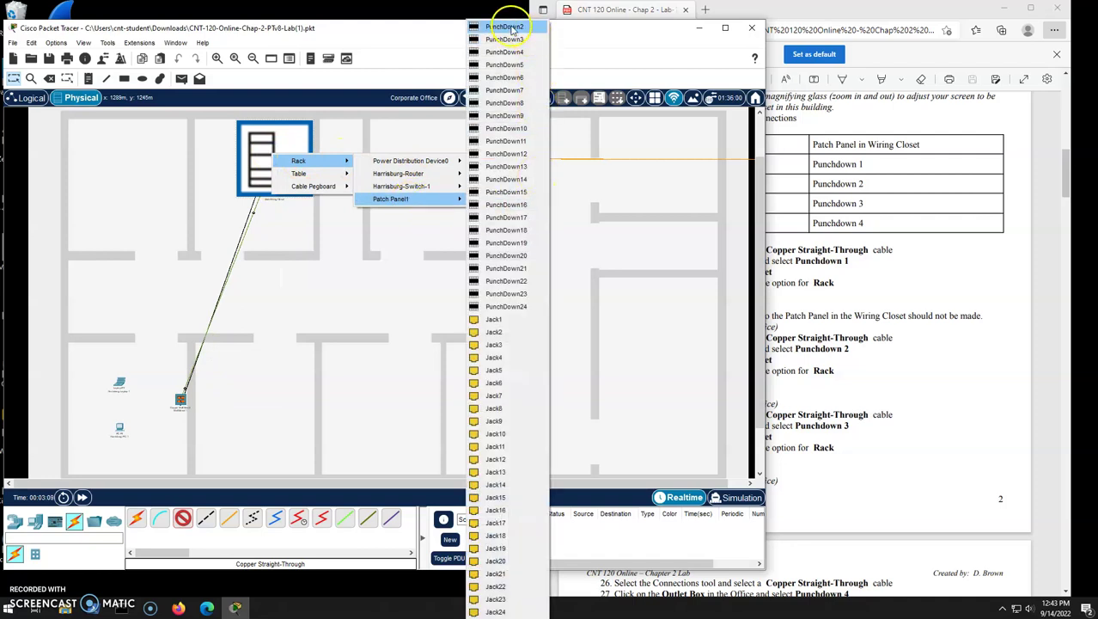
left_click(505, 26)
Connect PunchDown3 on the wall outlet box to PunchDown3 of the rack's Patch Panel1 with a Copper Straight-Through cable
left_click(160, 518)
left_click(187, 402)
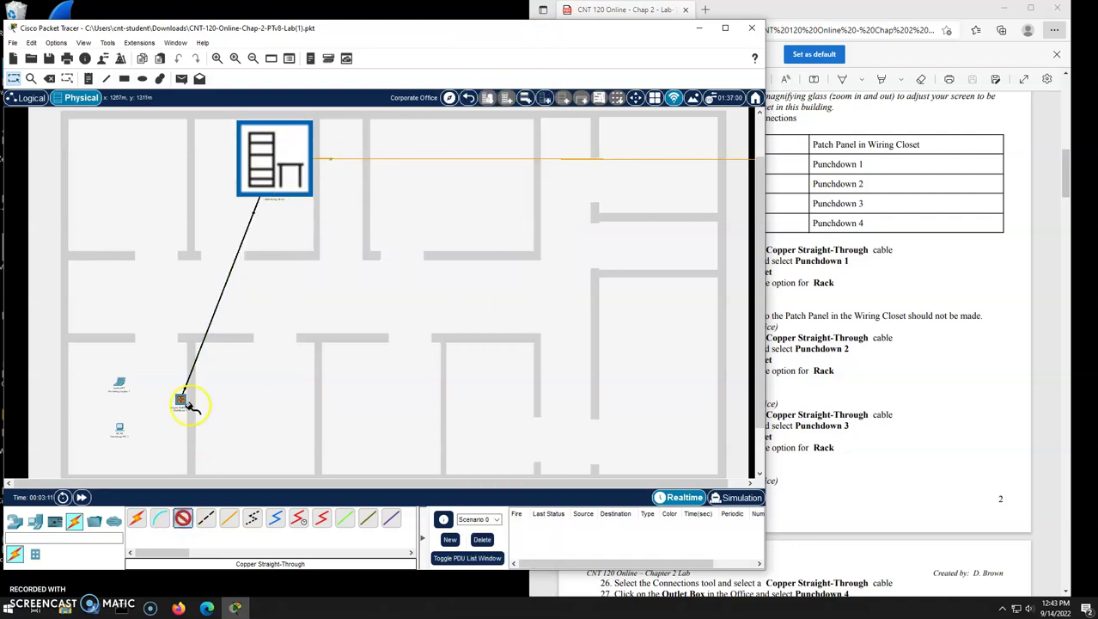
left_click(218, 416)
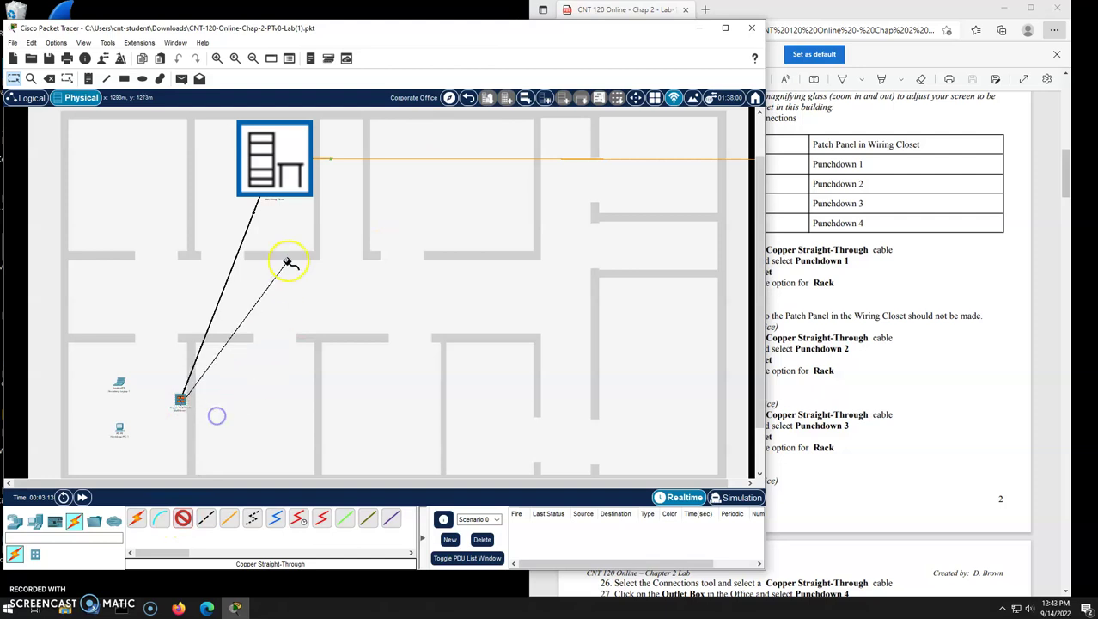
left_click(279, 158)
mouse_move(312, 162)
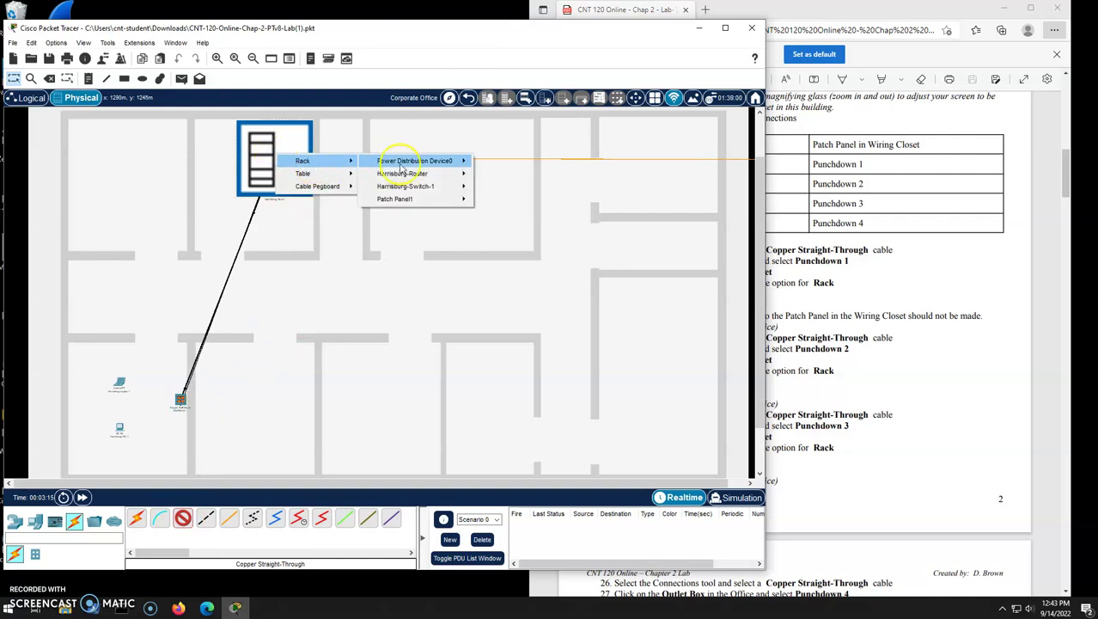
mouse_move(411, 197)
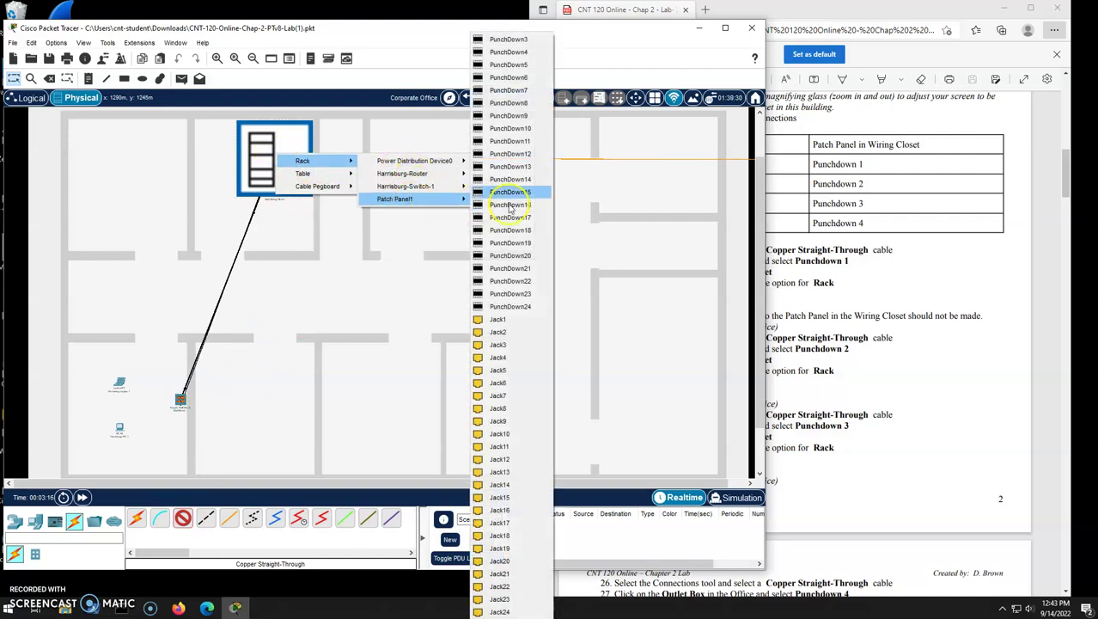
left_click(516, 40)
Connect PunchDown4 on the wall outlet box to PunchDown4 of the rack's Patch Panel1 with a Copper Straight-Through cable
left_click(182, 516)
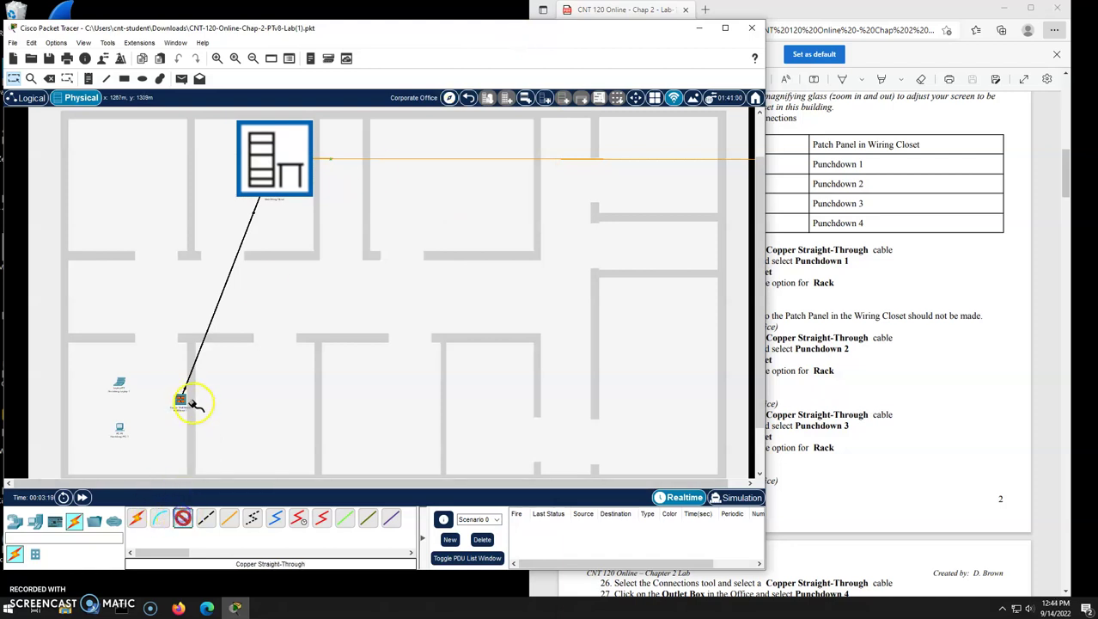
left_click(181, 398)
left_click(215, 428)
left_click(264, 166)
mouse_move(324, 174)
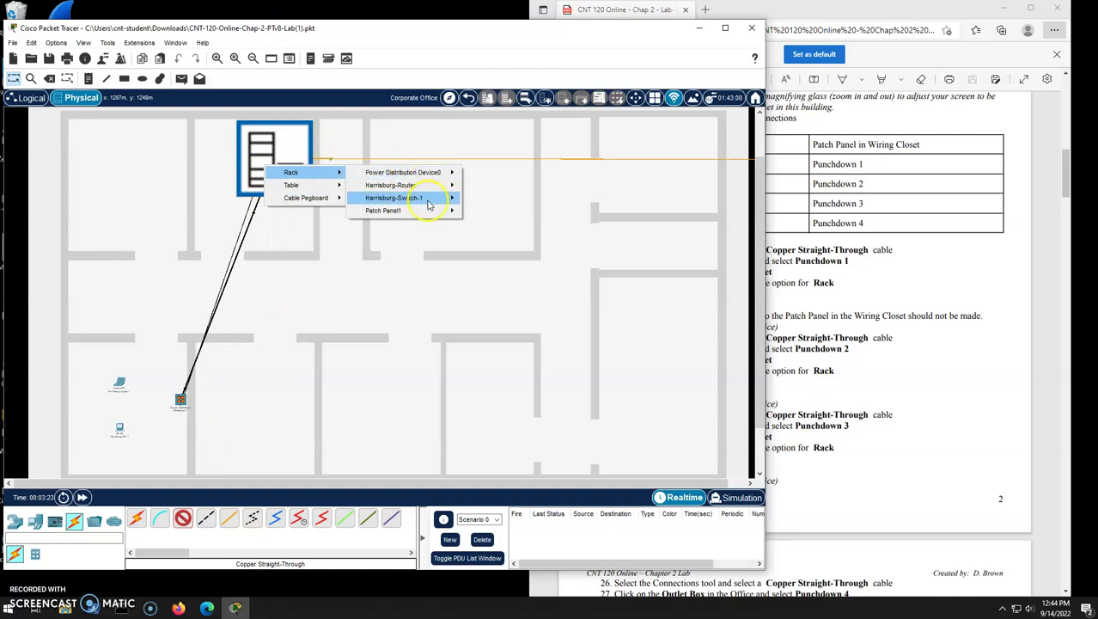
mouse_move(428, 211)
left_click(507, 53)
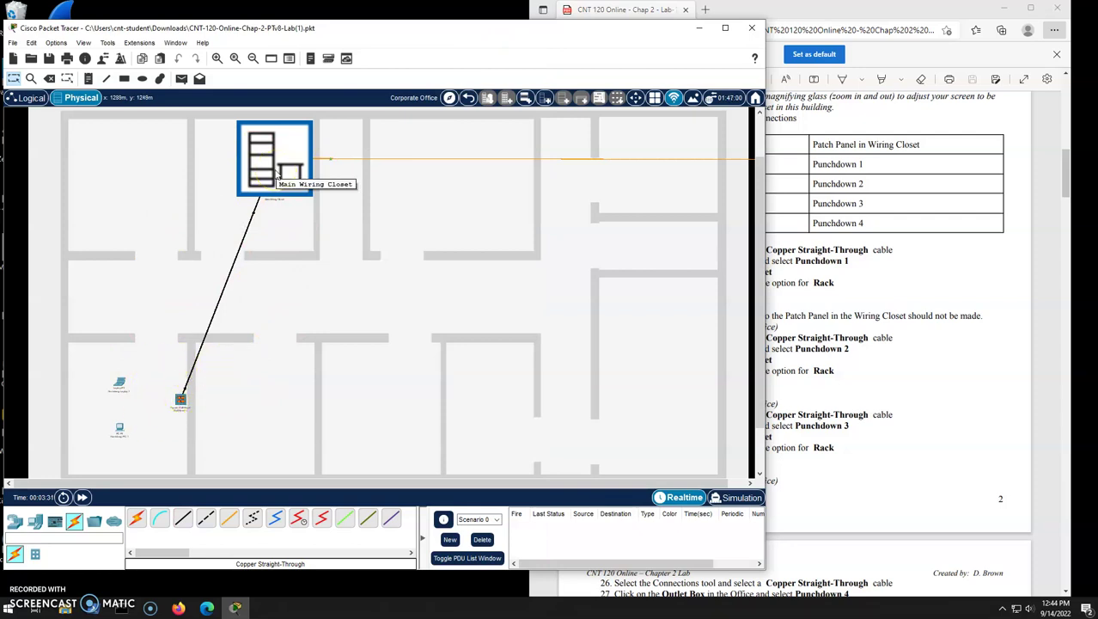
Review the cabling diagram and the Harrisburg Closet Patch Cables instructions in the lab PDF
left_click(1039, 402)
scroll(816, 296, "up", 10)
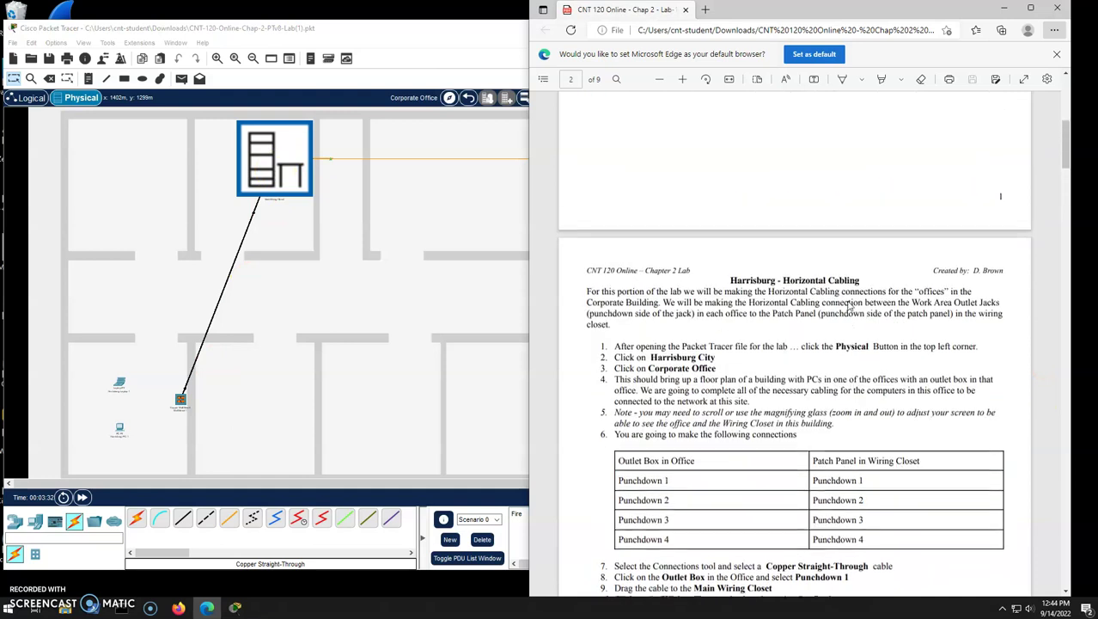
scroll(851, 294, "up", 3)
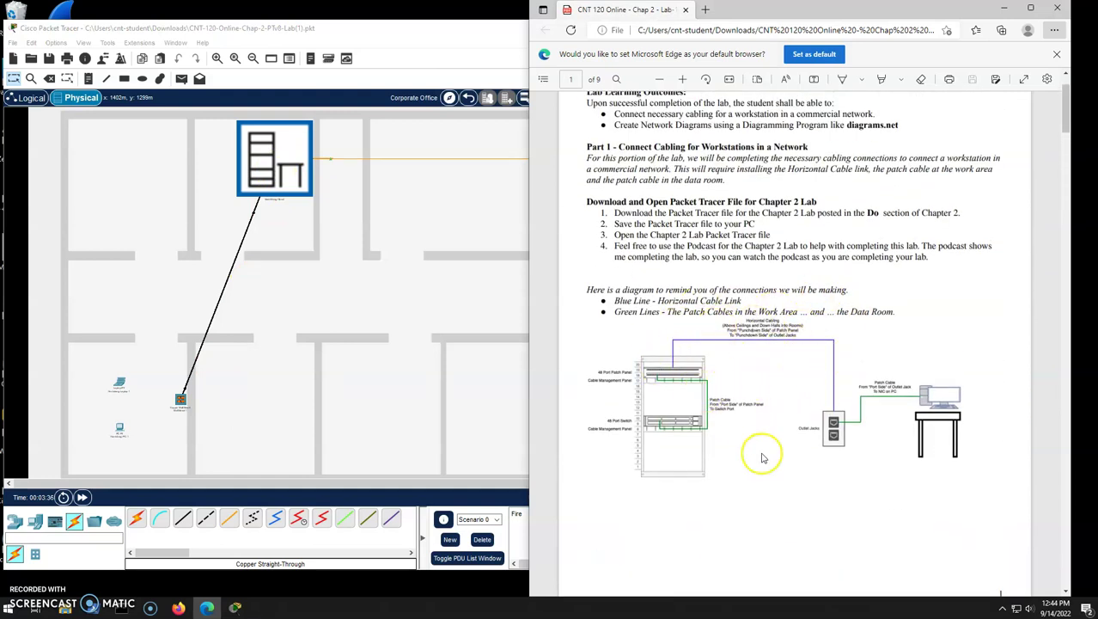
scroll(761, 458, "down", 20)
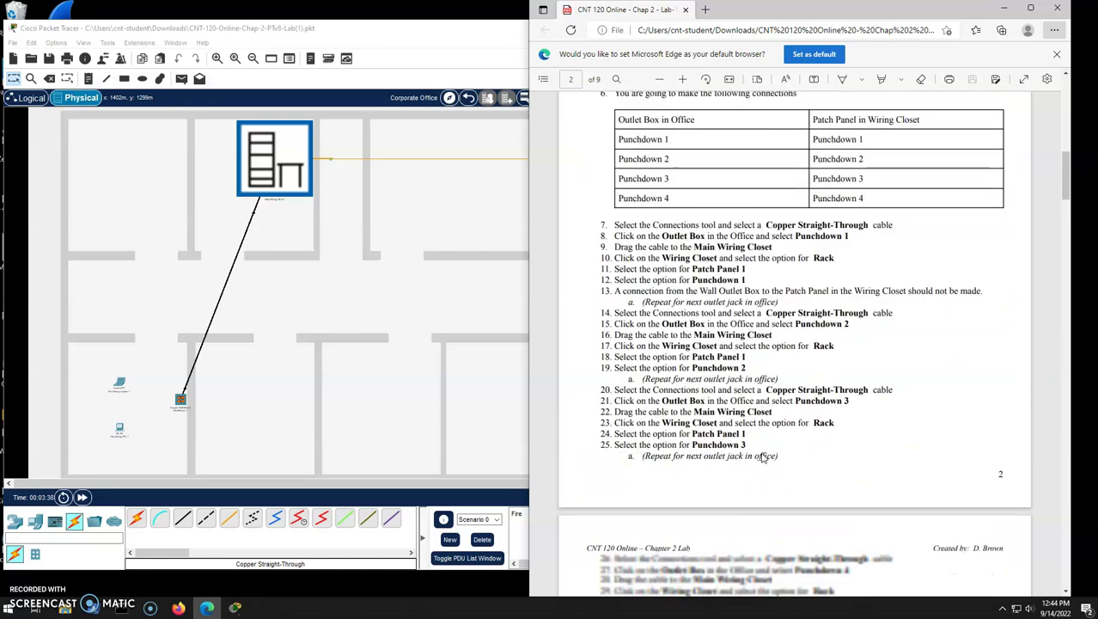
scroll(762, 458, "down", 3)
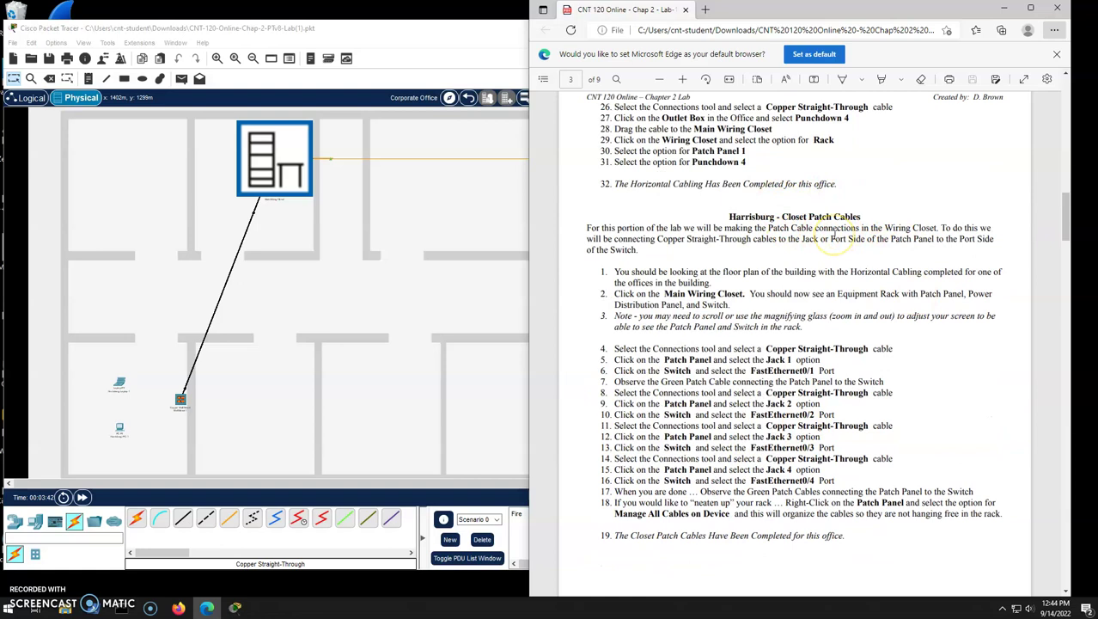
scroll(832, 237, "up", 20)
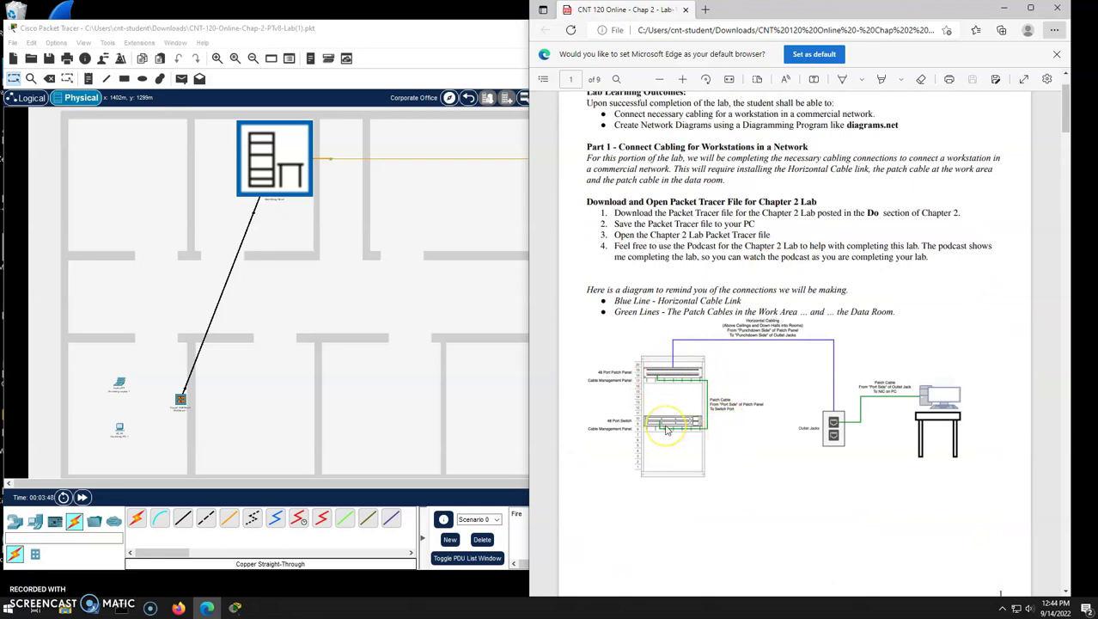
scroll(666, 429, "down", 20)
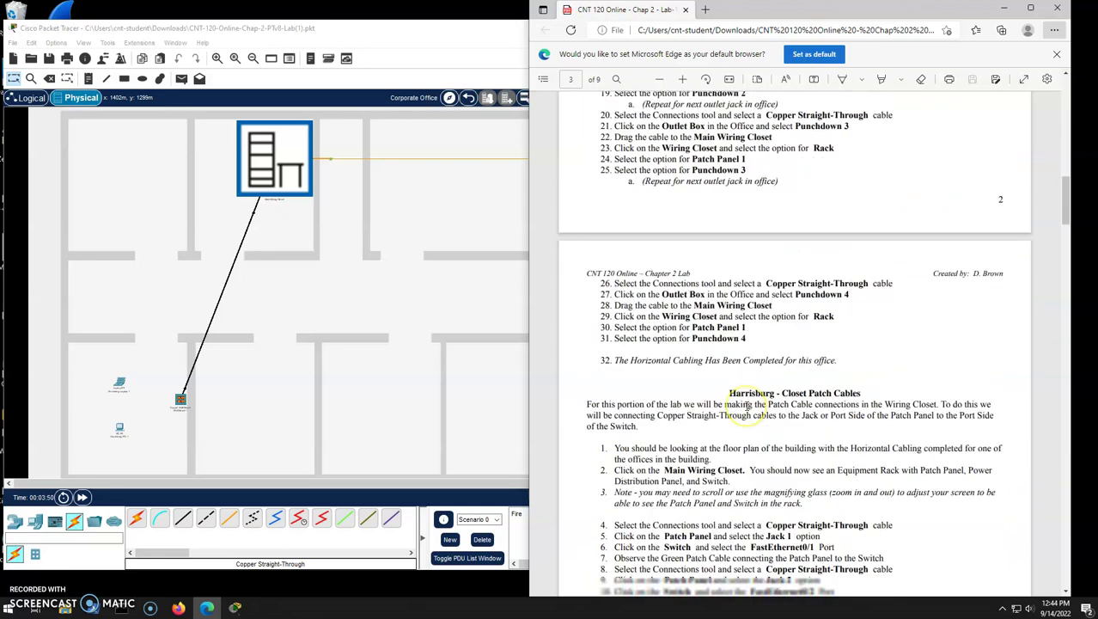
Switch to Packet Tracer and open the Main Wiring Closet from the Corporate Office floor plan
left_click(336, 263)
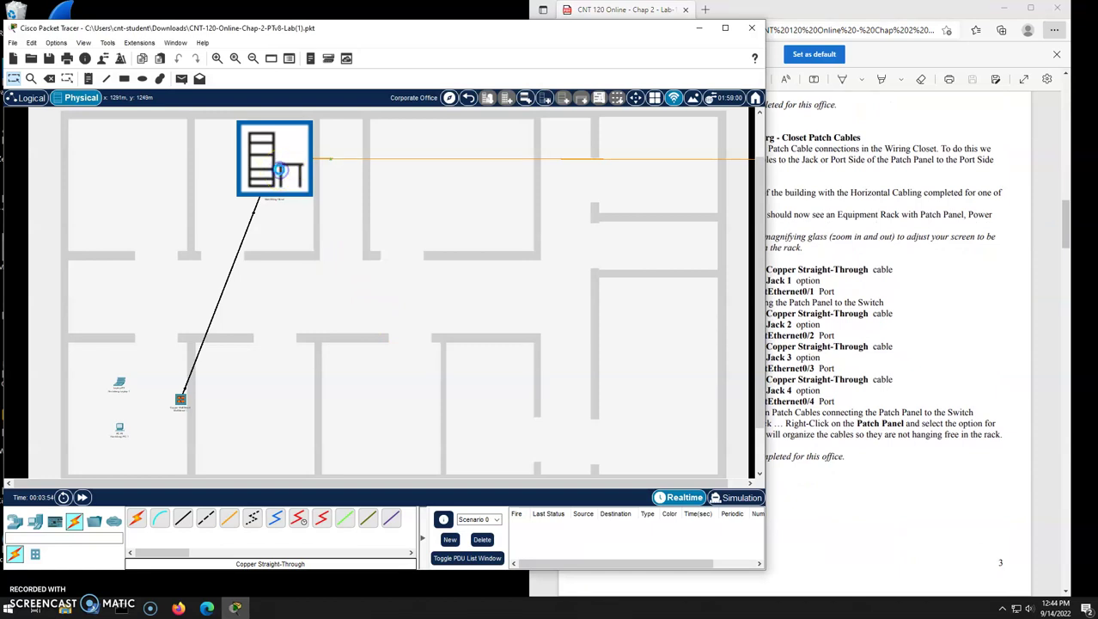
left_click(281, 174)
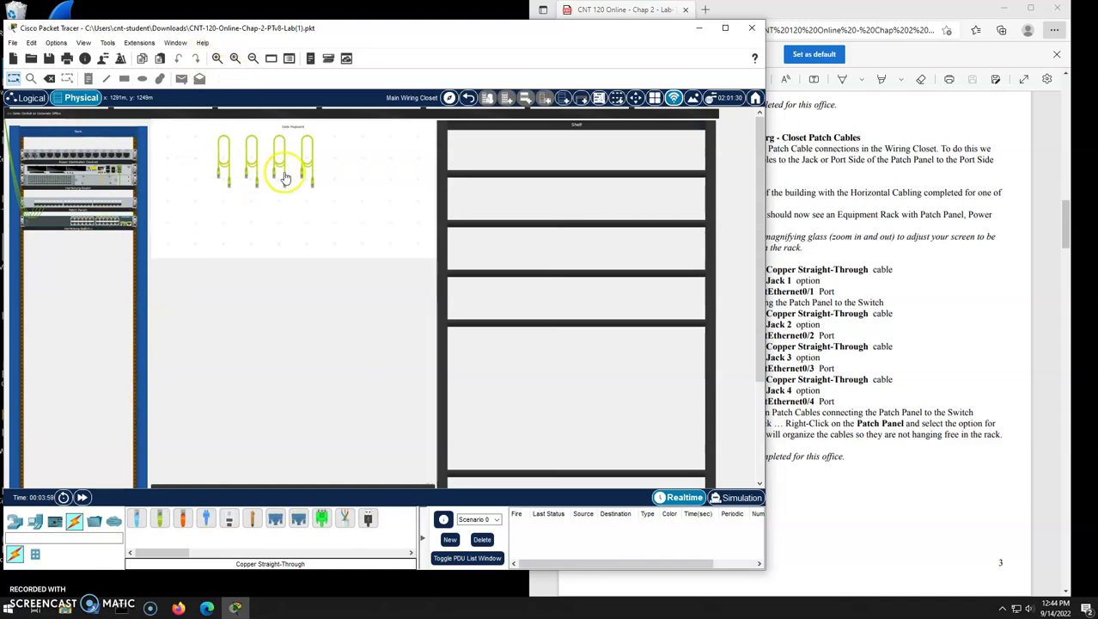
left_click(217, 59)
left_click(216, 58)
scroll(326, 221, "up", 1)
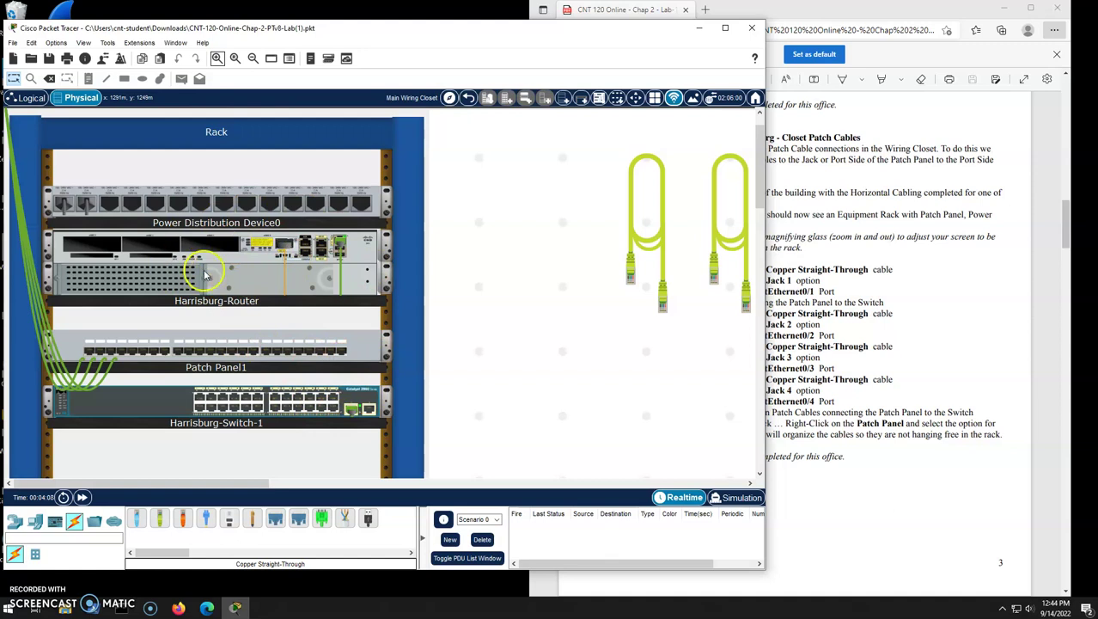
mouse_move(205, 275)
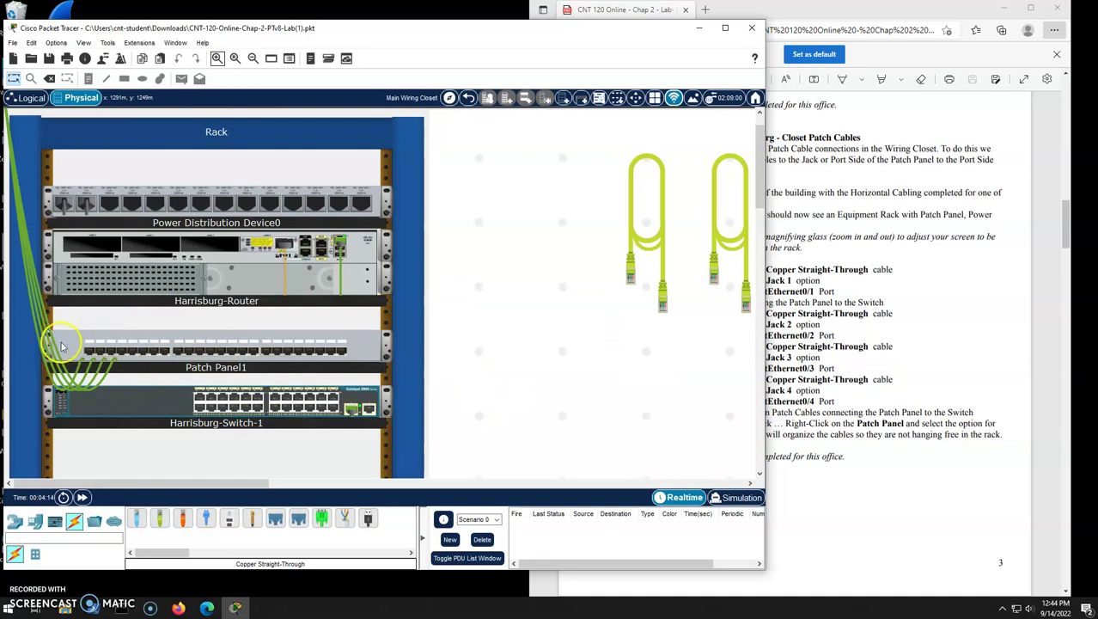
Connect Jack 1 and Jack 2 of Patch Panel1 to FastEthernet0/1 and FastEthernet0/2 on Harrisburg-Switch-1 with Copper Straight-Through cables
left_click(159, 521)
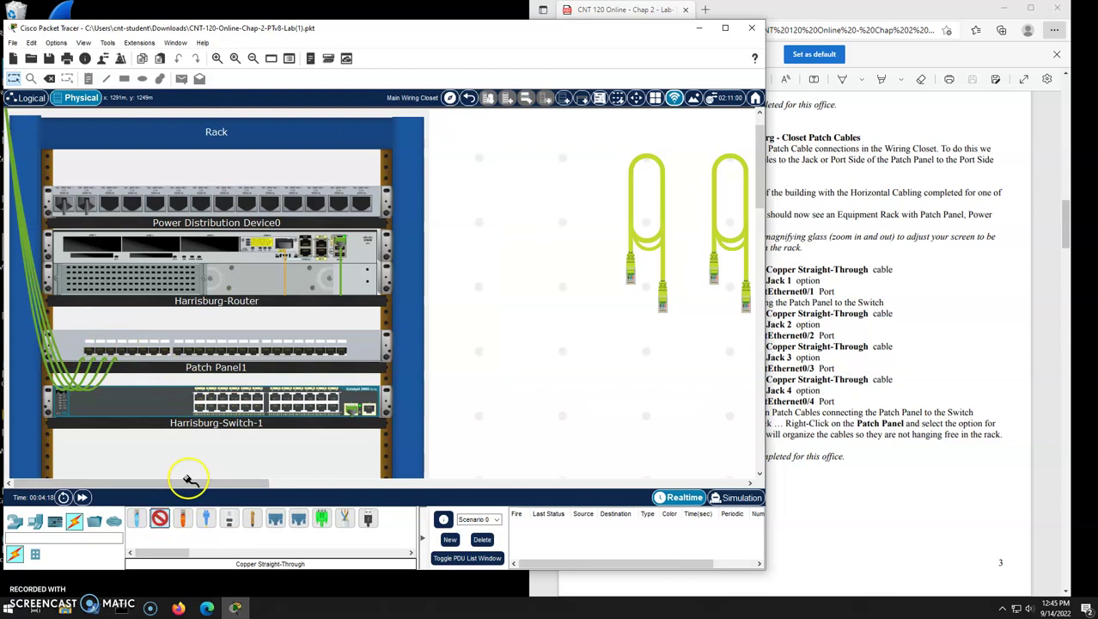
left_click(89, 352)
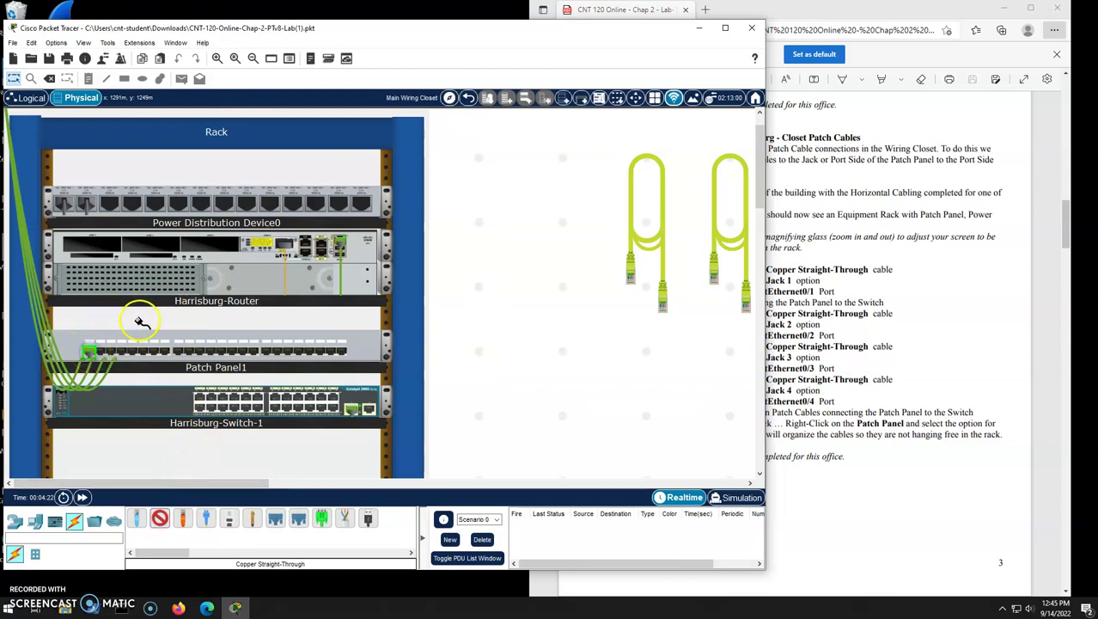
left_click(199, 397)
left_click(156, 520)
left_click(102, 353)
left_click(198, 402)
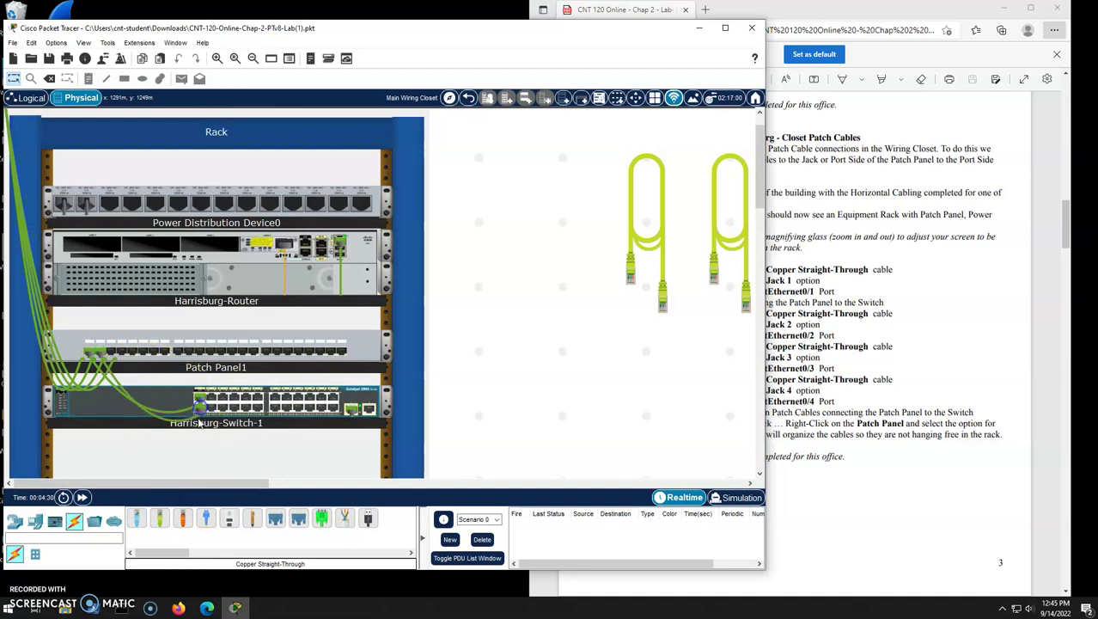
Connect Jack 3 and Jack 4 of Patch Panel1 to FastEthernet0/3 and FastEthernet0/4 on Harrisburg-Switch-1 with Copper Straight-Through cables
left_click(159, 518)
left_click(111, 353)
left_click(207, 400)
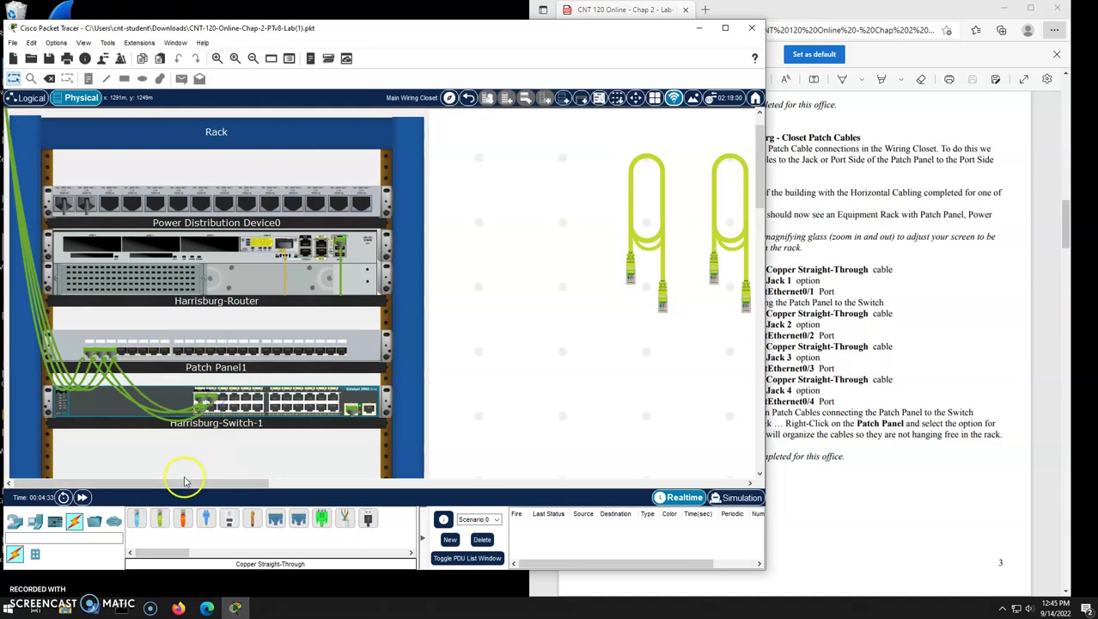
left_click(159, 518)
left_click(123, 352)
left_click(212, 401)
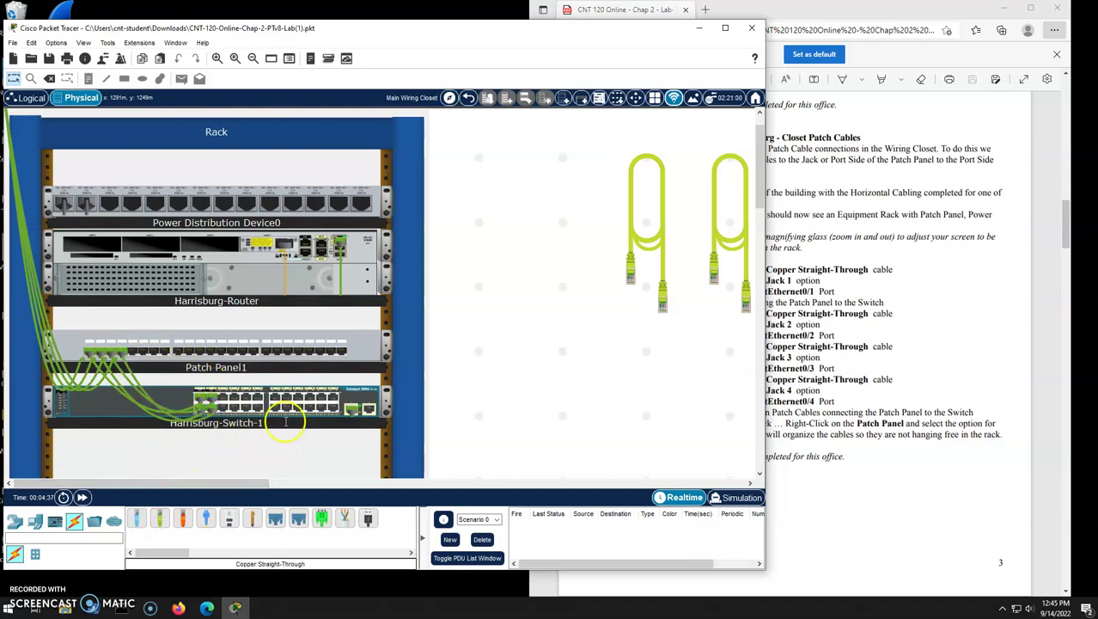
Check the PDF's diagram and closet instructions, and apply Manage All Cables on Device to Patch Panel1 in Packet Tracer
left_click(890, 291)
scroll(891, 290, "up", 20)
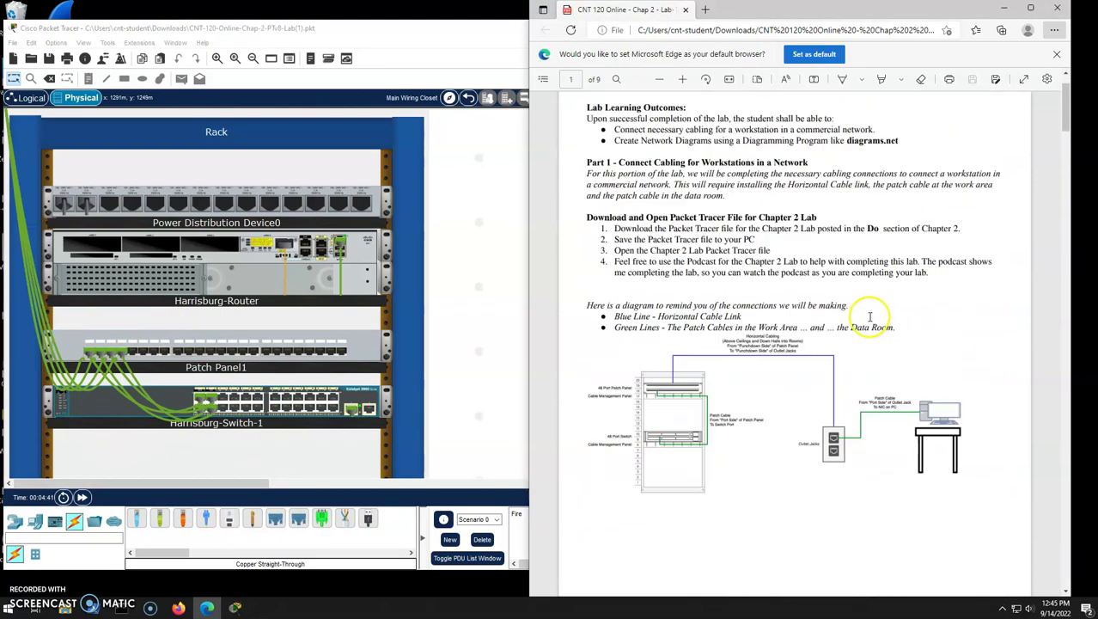
scroll(870, 316, "down", 1)
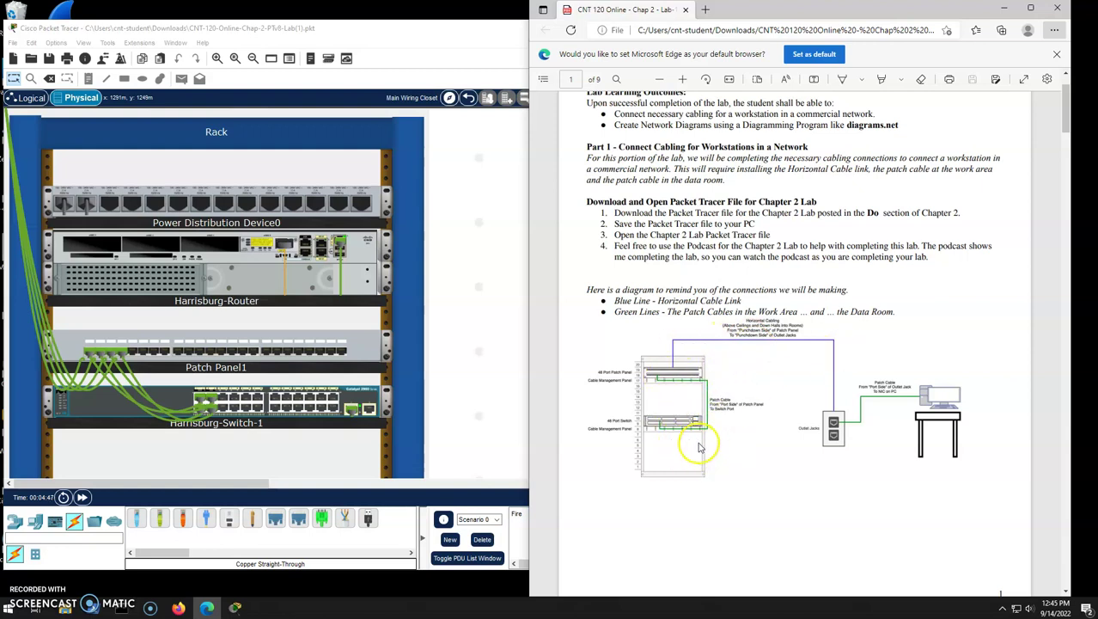
scroll(698, 447, "down", 15)
scroll(708, 421, "down", 3)
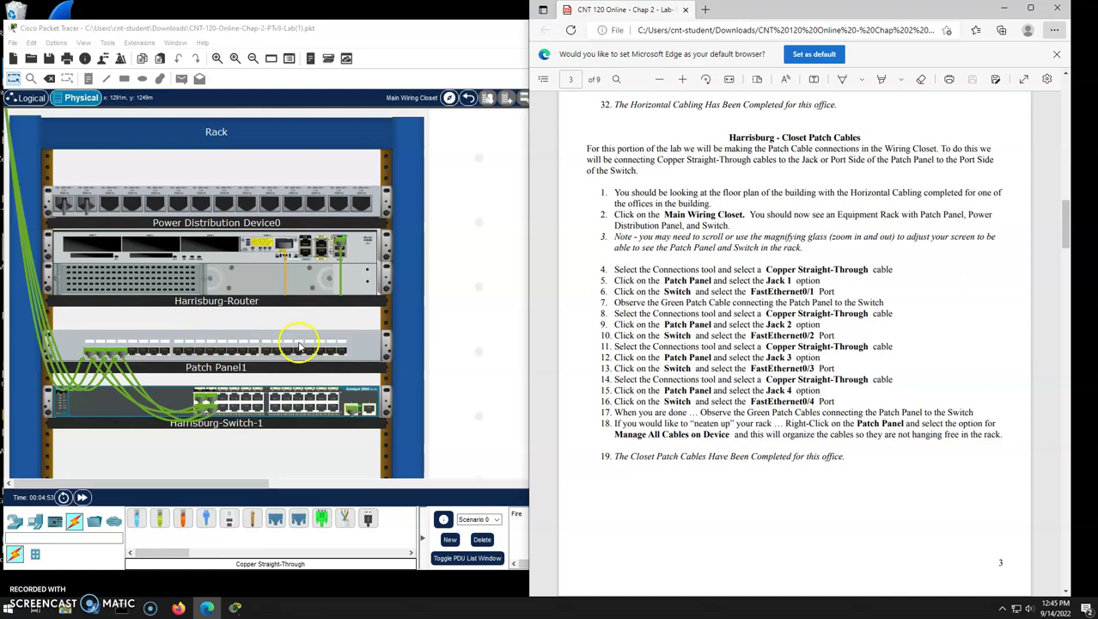
left_click(448, 427)
right_click(344, 346)
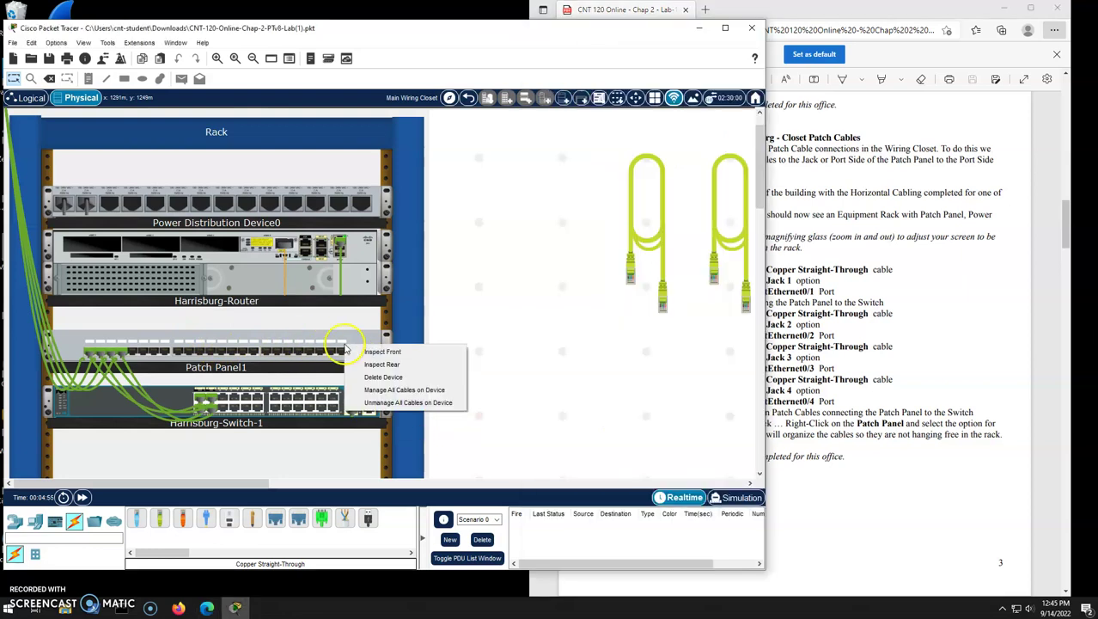
left_click(405, 390)
mouse_move(325, 418)
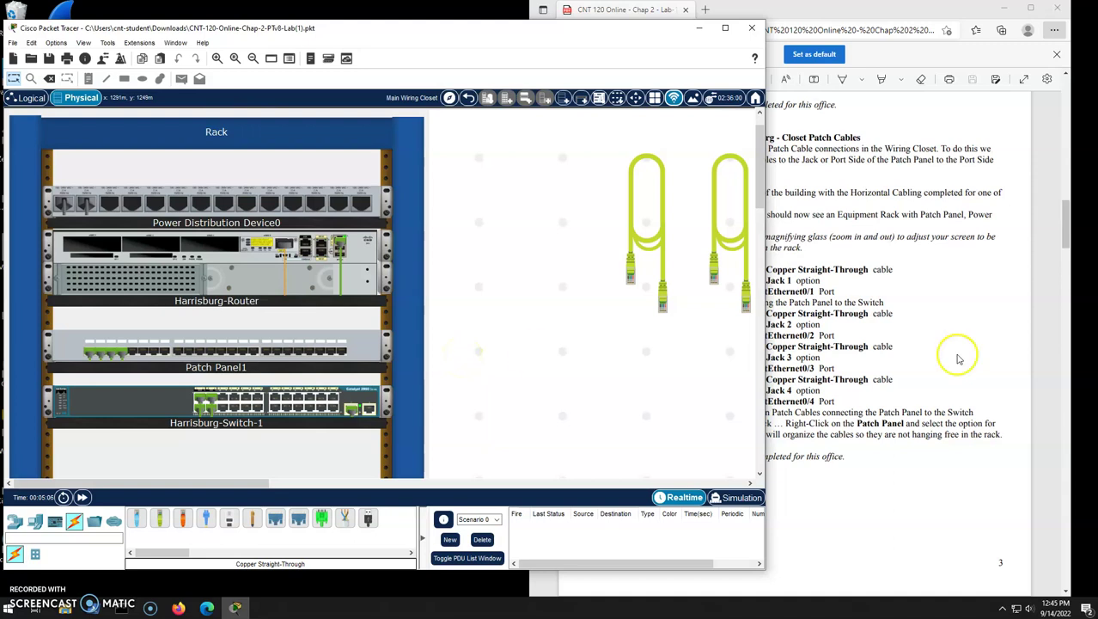
Read the PDF's Work Area Patch Cables instructions and return Packet Tracer to the Corporate Office floor plan
left_click(874, 416)
scroll(876, 417, "down", 3)
scroll(876, 416, "down", 3)
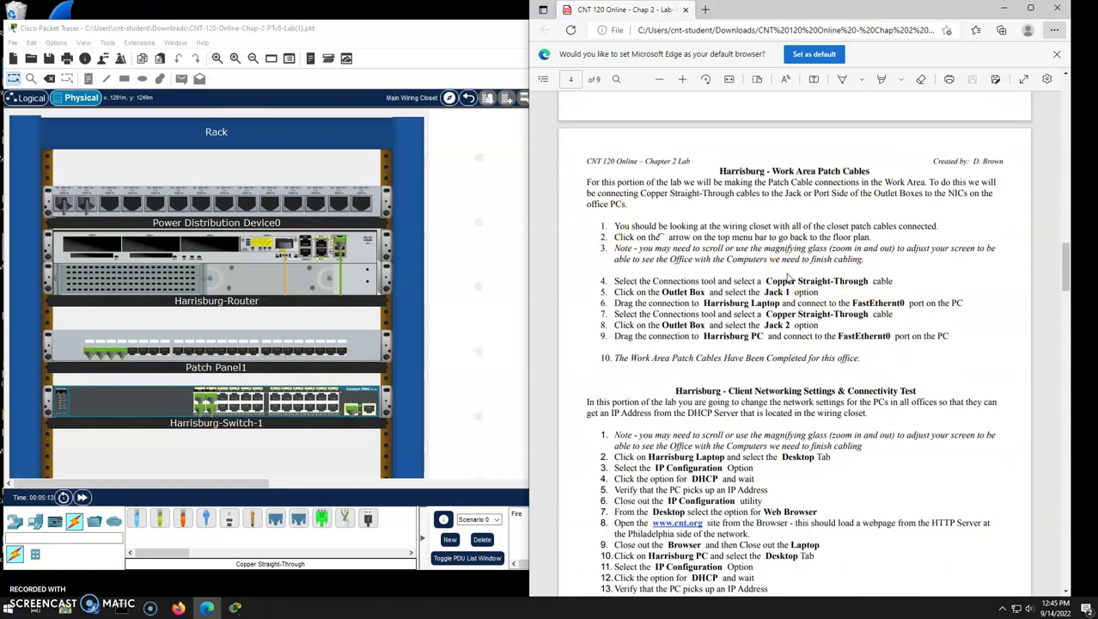
left_click(467, 69)
left_click(469, 99)
left_click(469, 99)
left_click(468, 99)
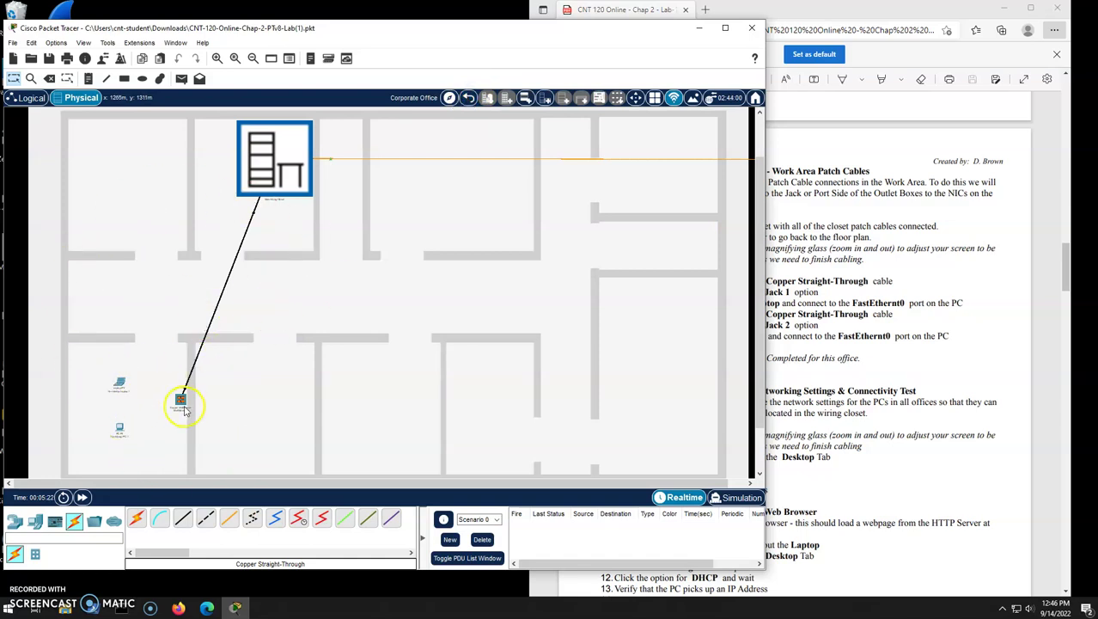
Connect FastEthernet0 on Harrisburg-Laptop-1 to Jack1 of the office's wall outlet box with a Copper Straight-Through cable
left_click(217, 58)
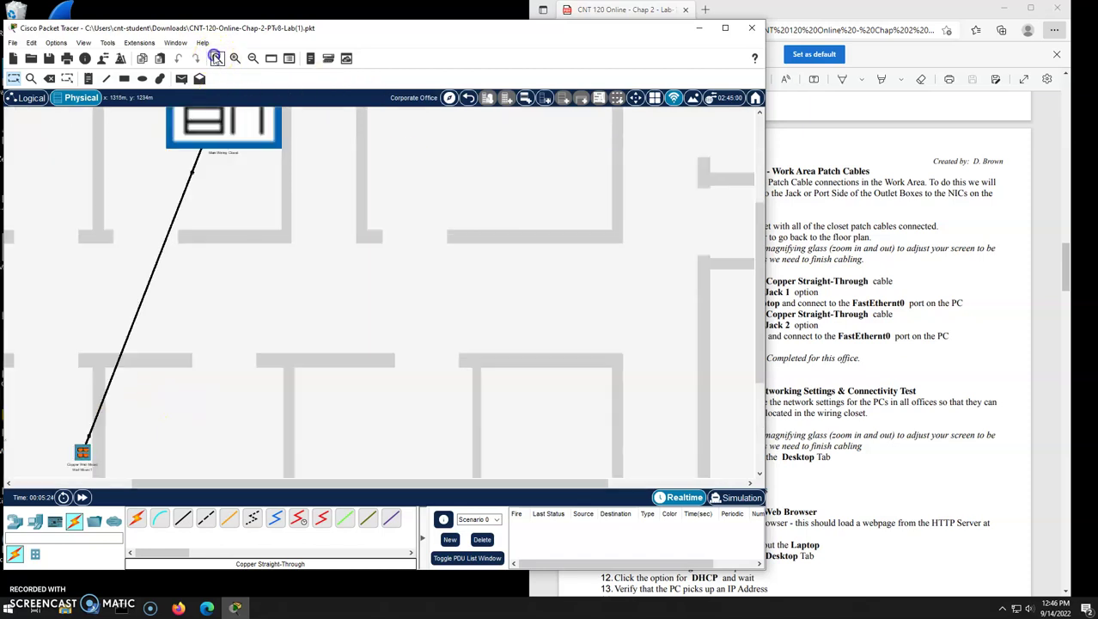
left_click(201, 158)
left_click_drag(255, 483, 81, 481)
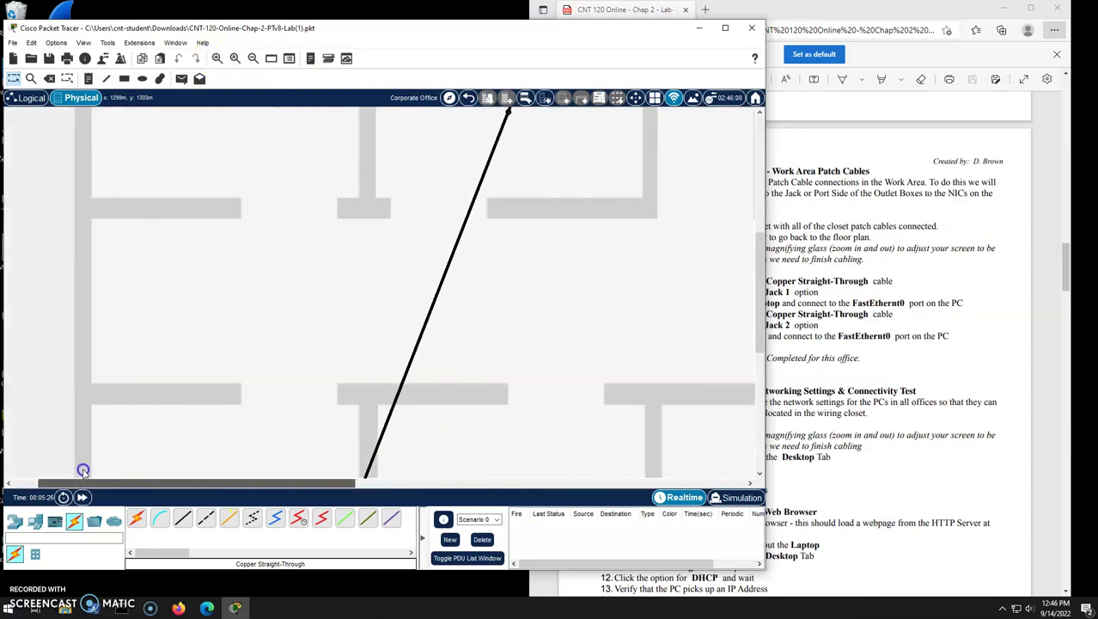
scroll(299, 306, "down", 5)
scroll(301, 311, "down", 3)
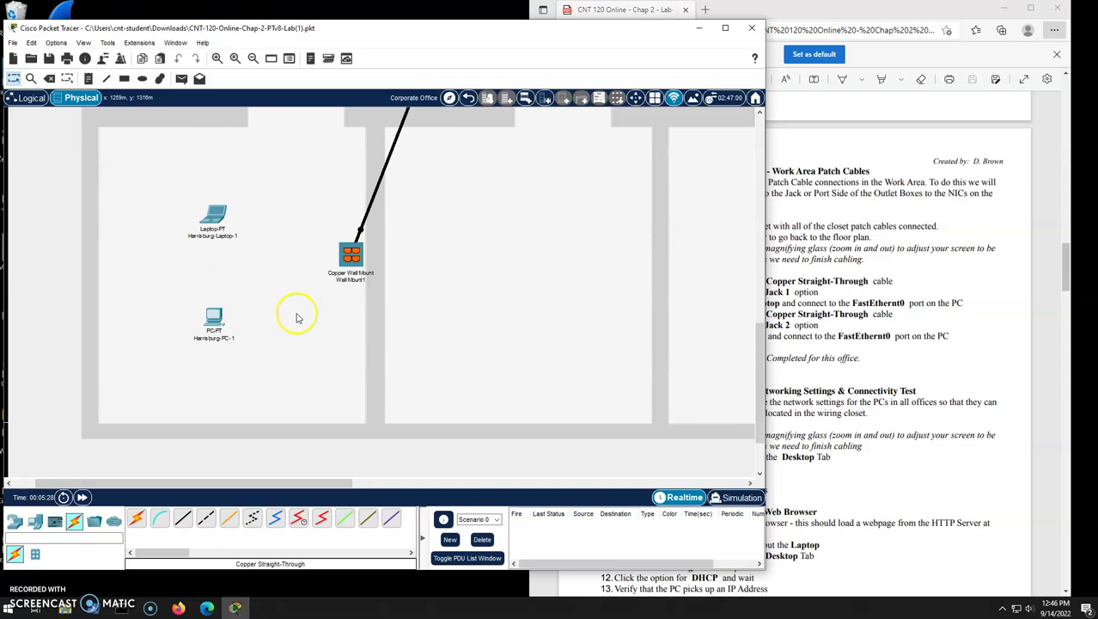
left_click(183, 520)
left_click(214, 214)
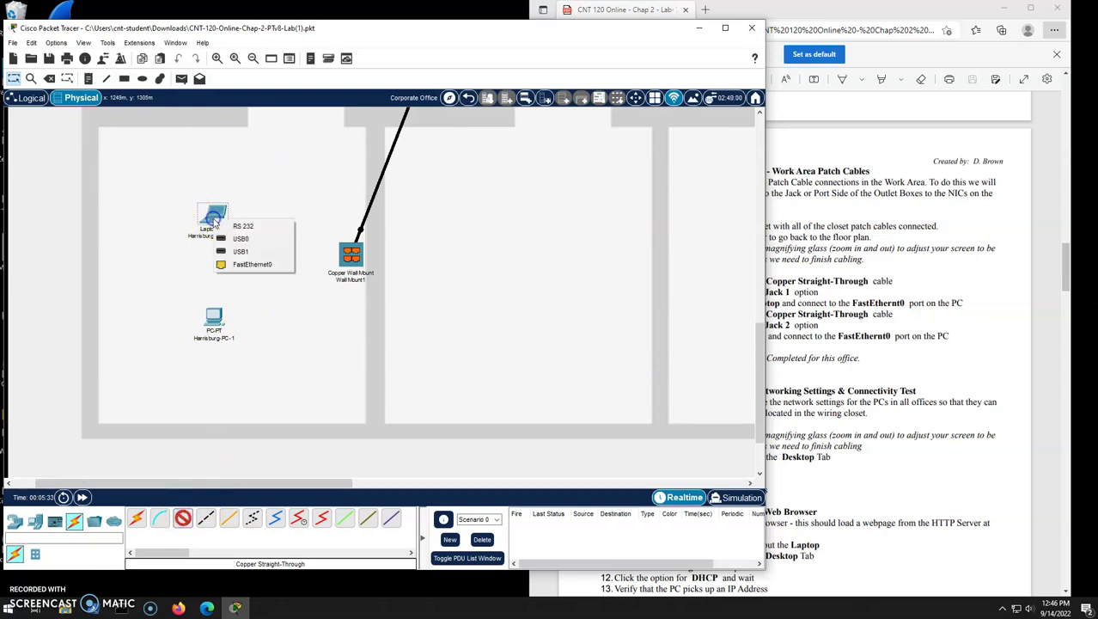
left_click(245, 265)
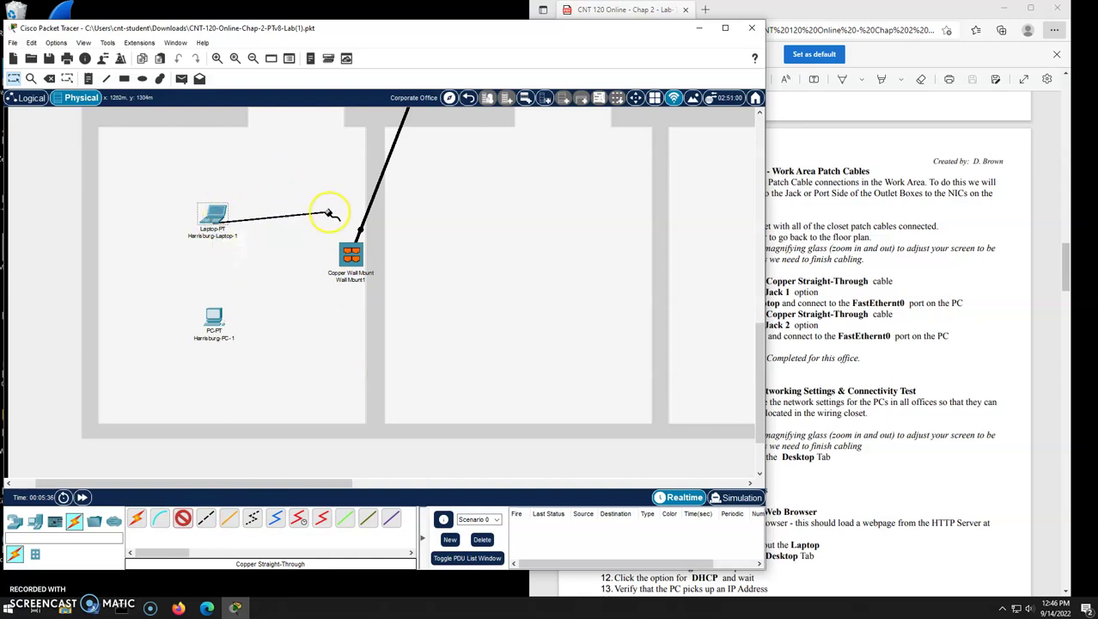
left_click(351, 253)
left_click(448, 225)
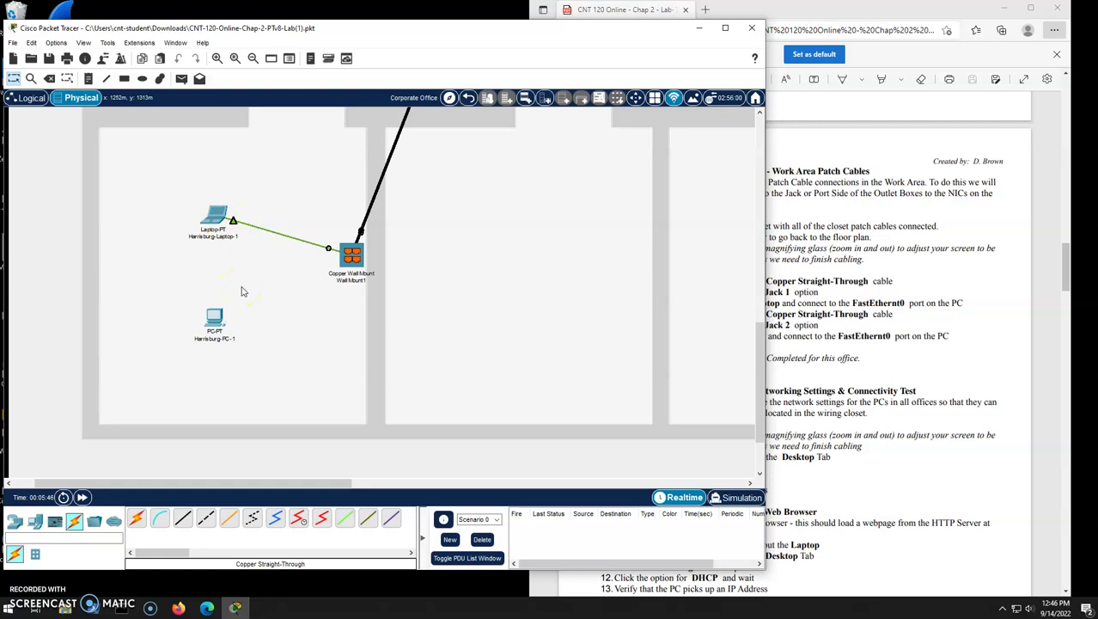
Connect FastEthernet0 on Harrisburg-PC-1 to Jack2 of the office's wall outlet box with a Copper Straight-Through cable
left_click(182, 518)
left_click(214, 325)
left_click(252, 366)
left_click(350, 254)
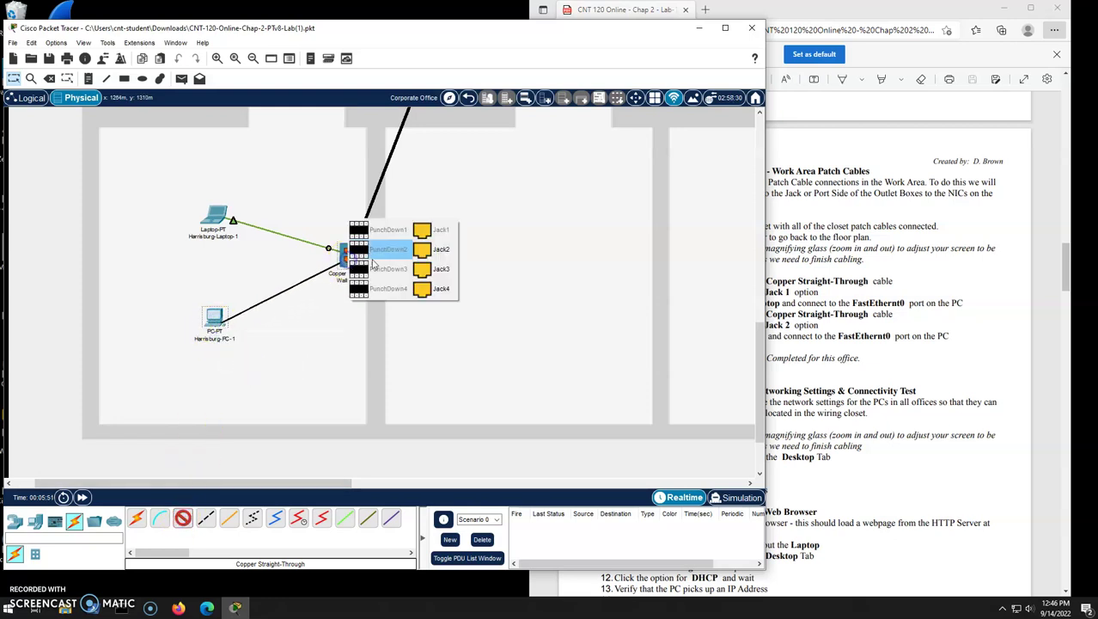
left_click(437, 250)
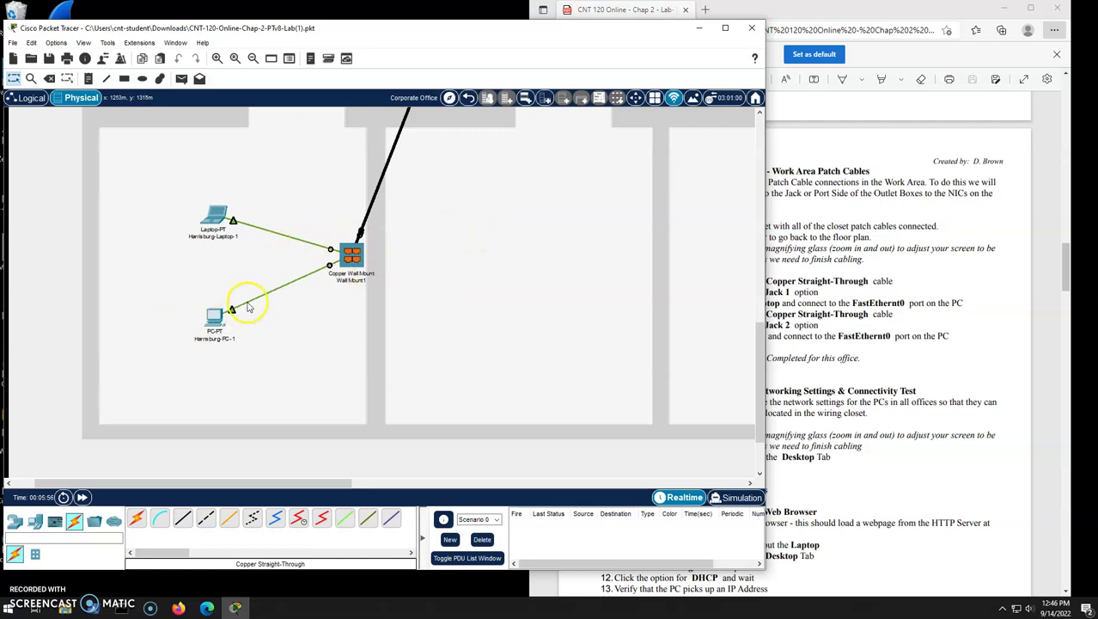
mouse_move(240, 312)
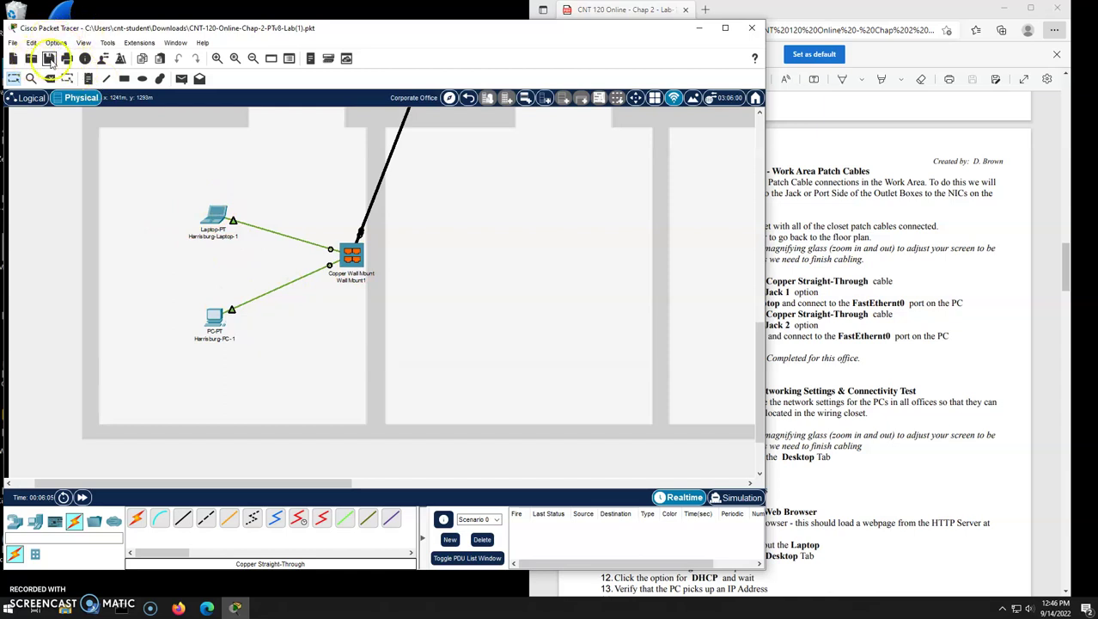
Save the Packet Tracer file under the new name CNT-120-Online-Chap-2-PTv8-Lab-DONE in the Downloads folder
left_click(14, 43)
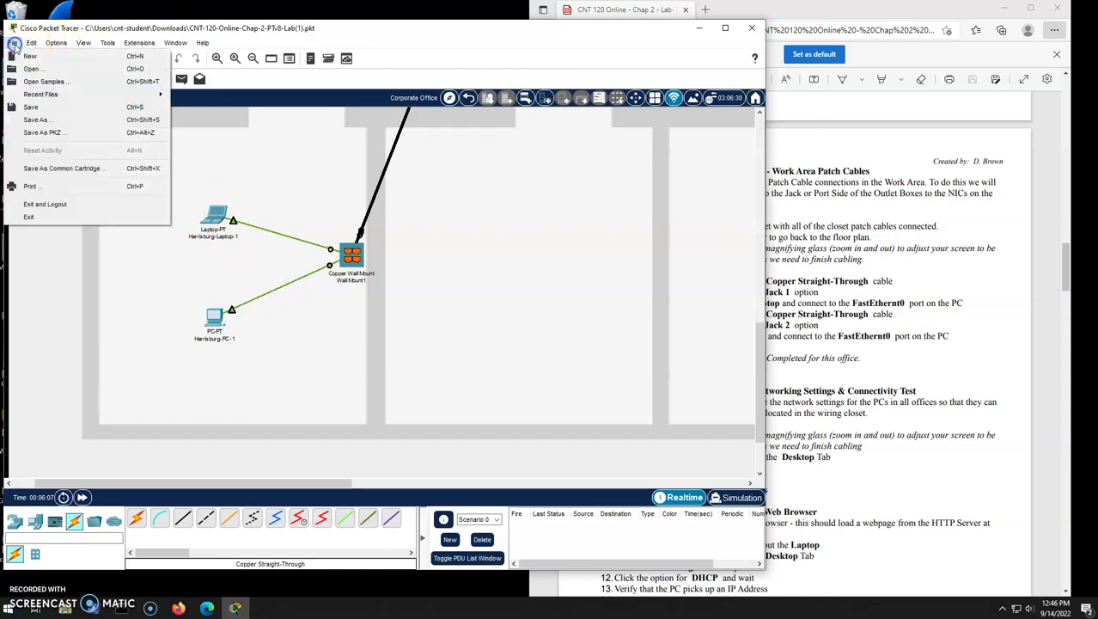
left_click(34, 121)
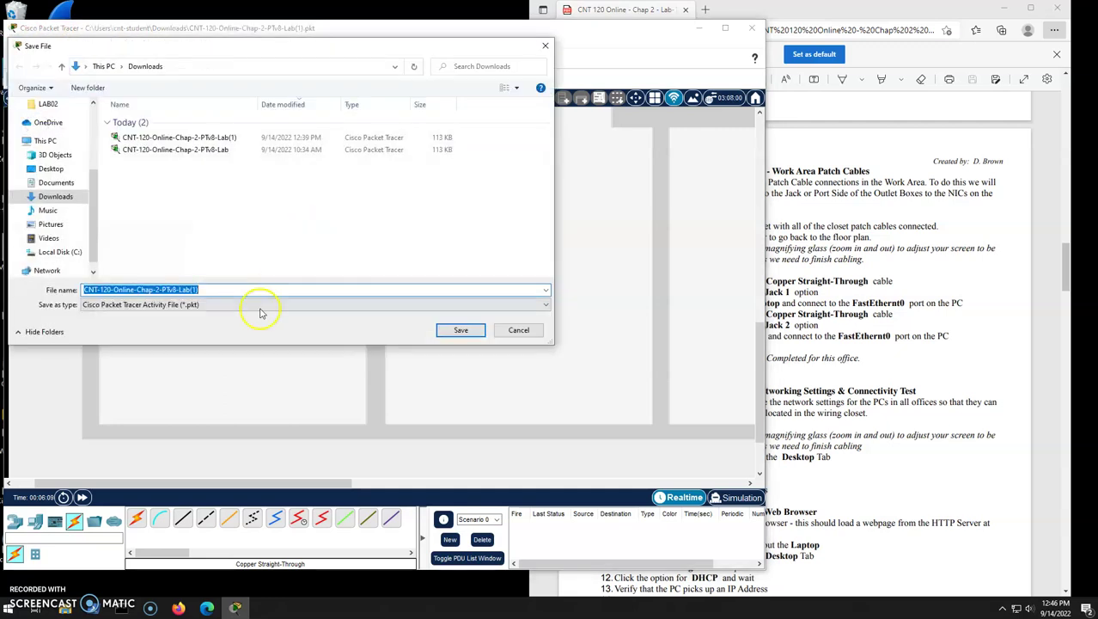
left_click(200, 289)
key("BackSpace")
key("BackSpace")
key("BackSpace")
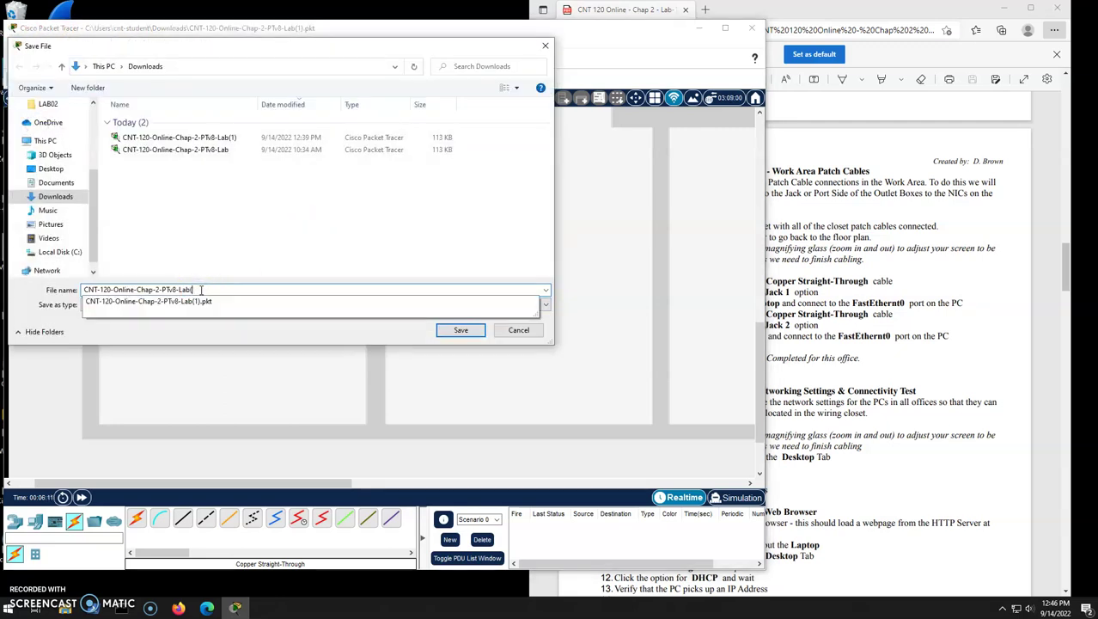
key("BackSpace")
type("-")
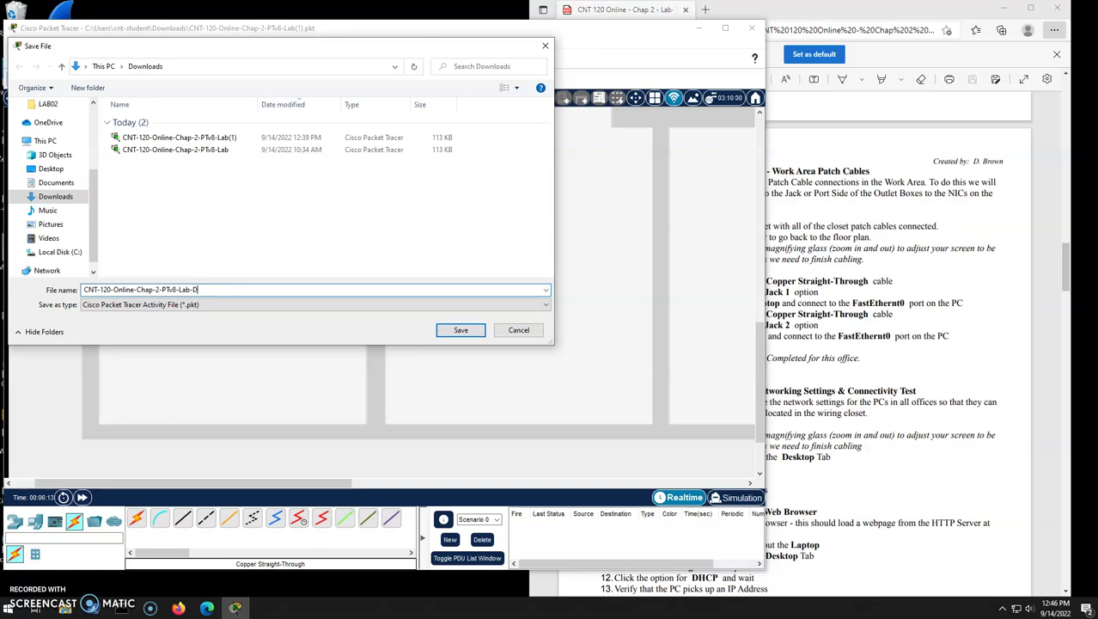
type("DONE")
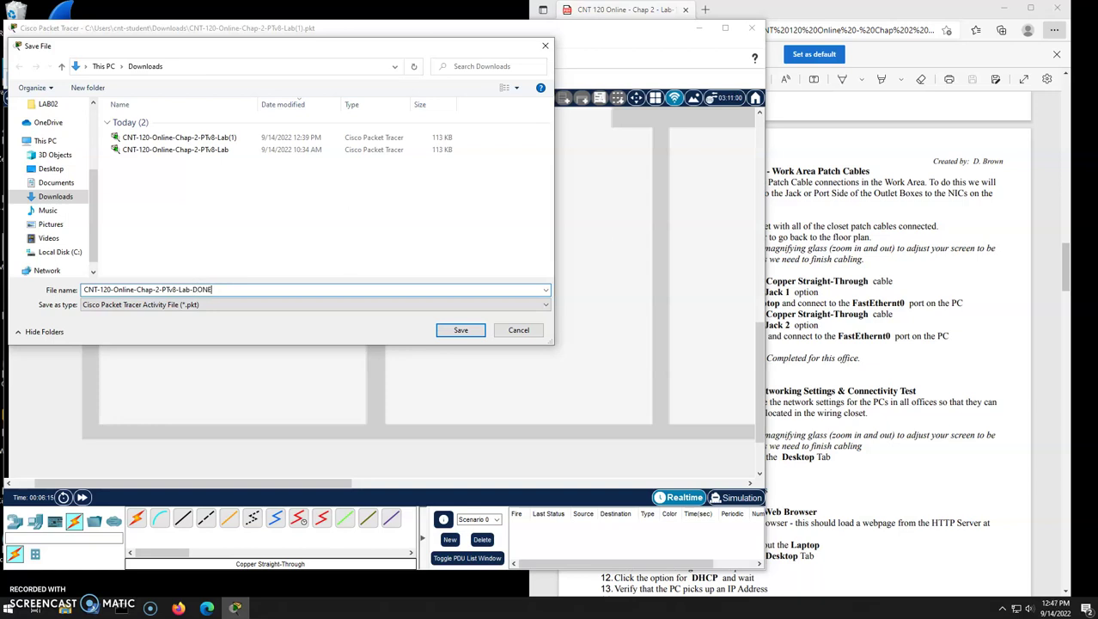
left_click(461, 332)
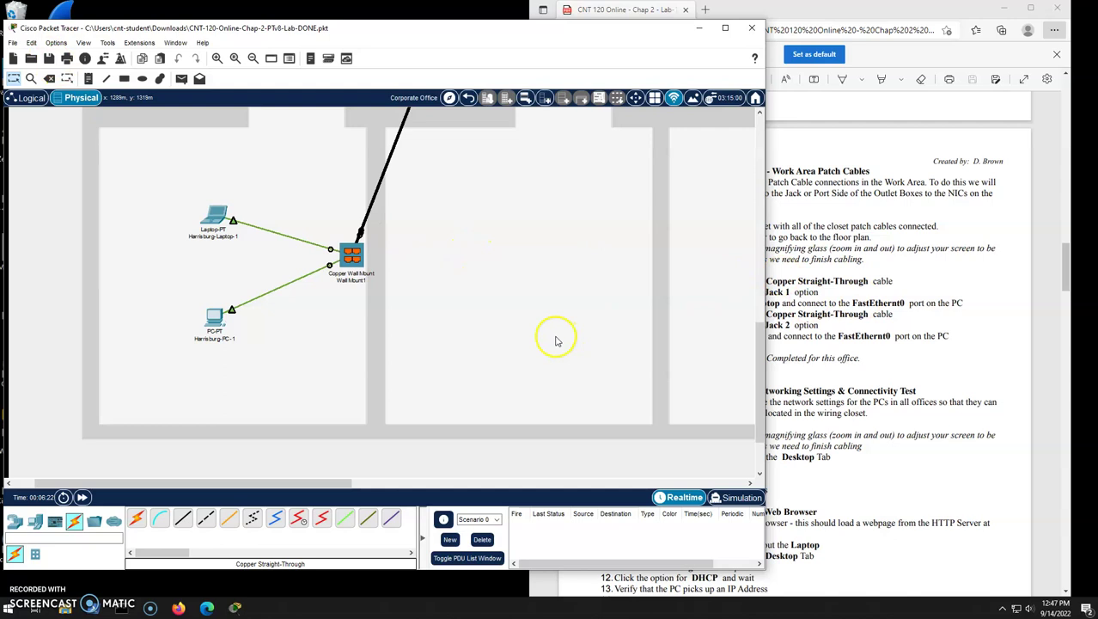
Read the PDF's Client Networking Settings instructions and set Harrisburg-Laptop-1's FastEthernet0 IPv4 configuration to DHCP in Packet Tracer
left_click(902, 336)
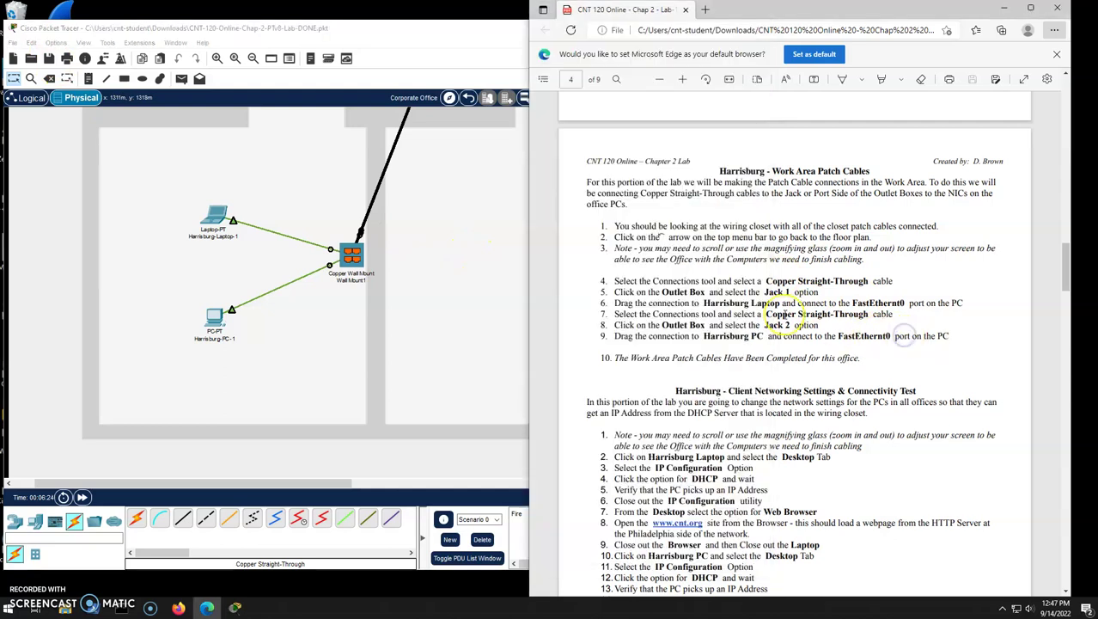
scroll(784, 314, "down", 3)
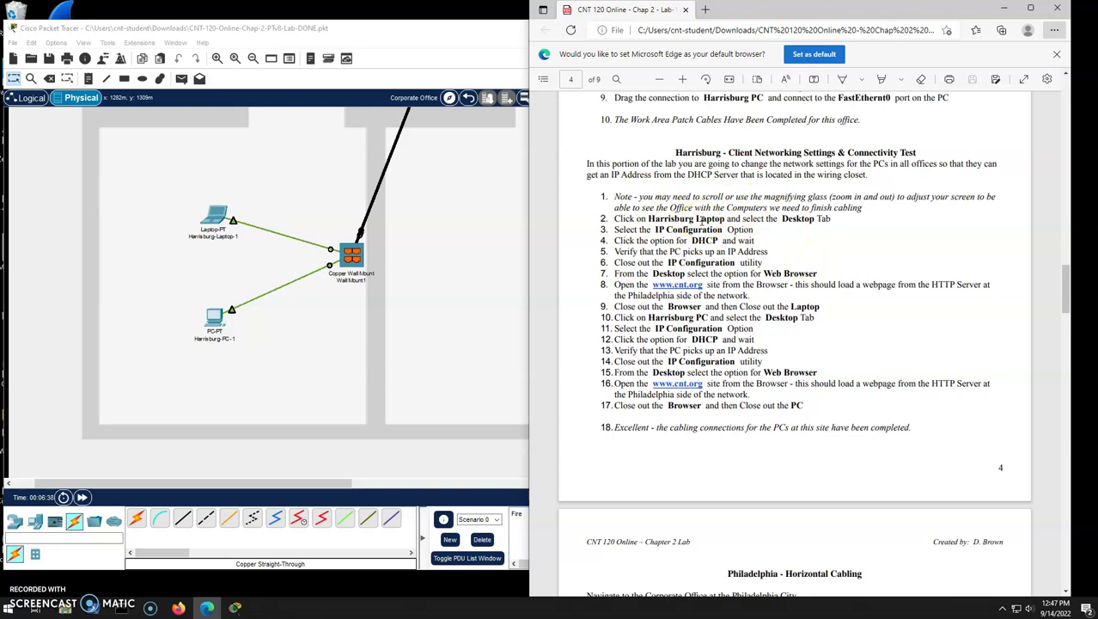
left_click(206, 217)
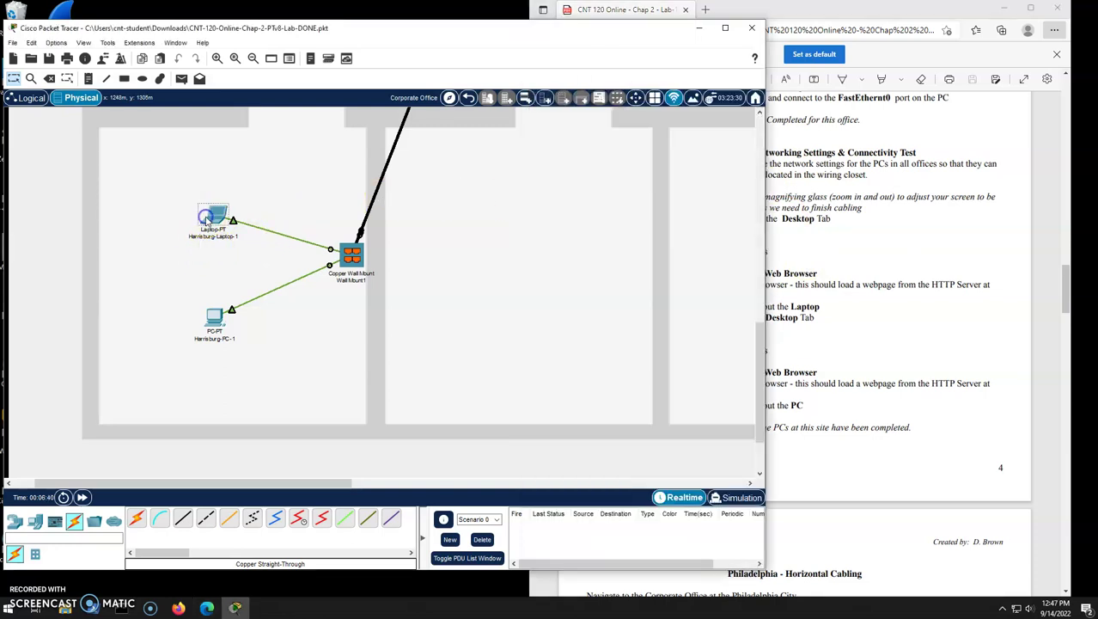
left_click_drag(510, 98, 301, 44)
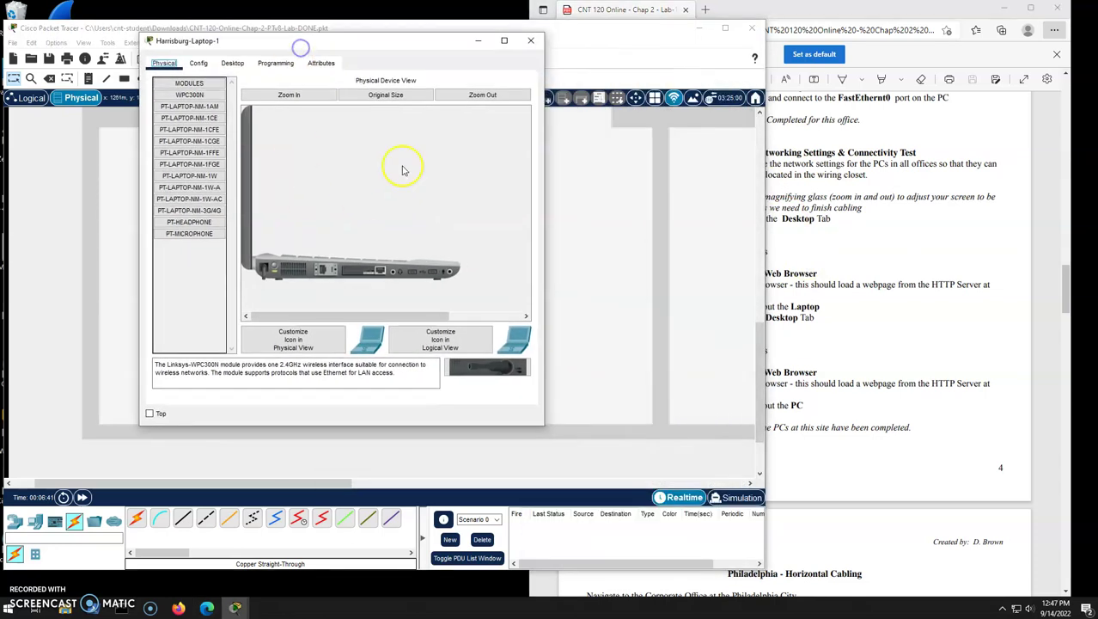
left_click(234, 64)
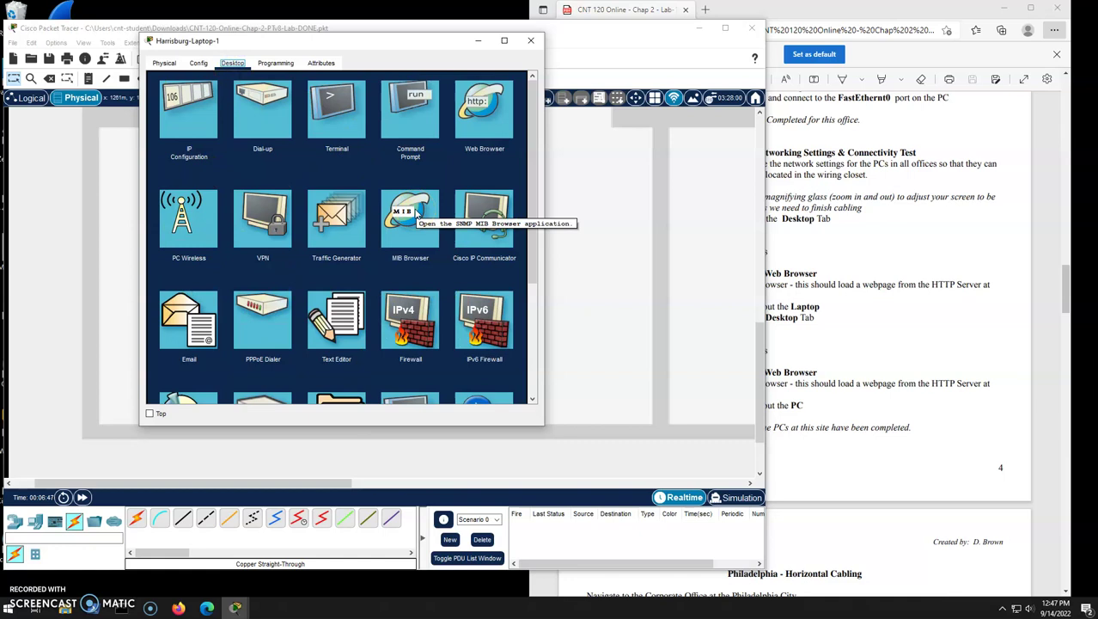
left_click(795, 254)
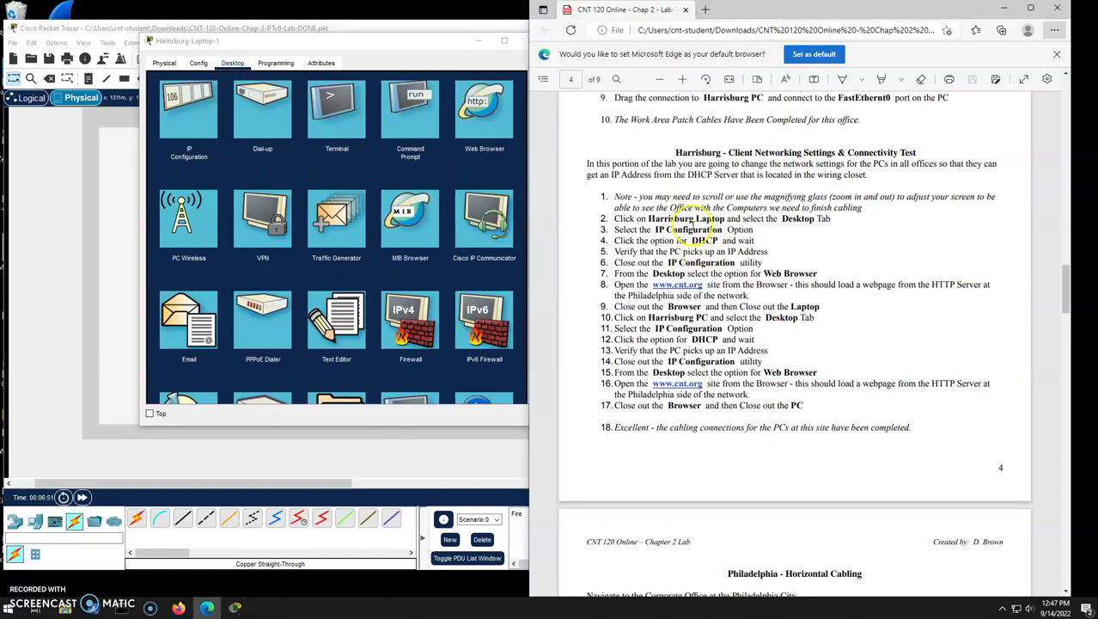
left_click(185, 112)
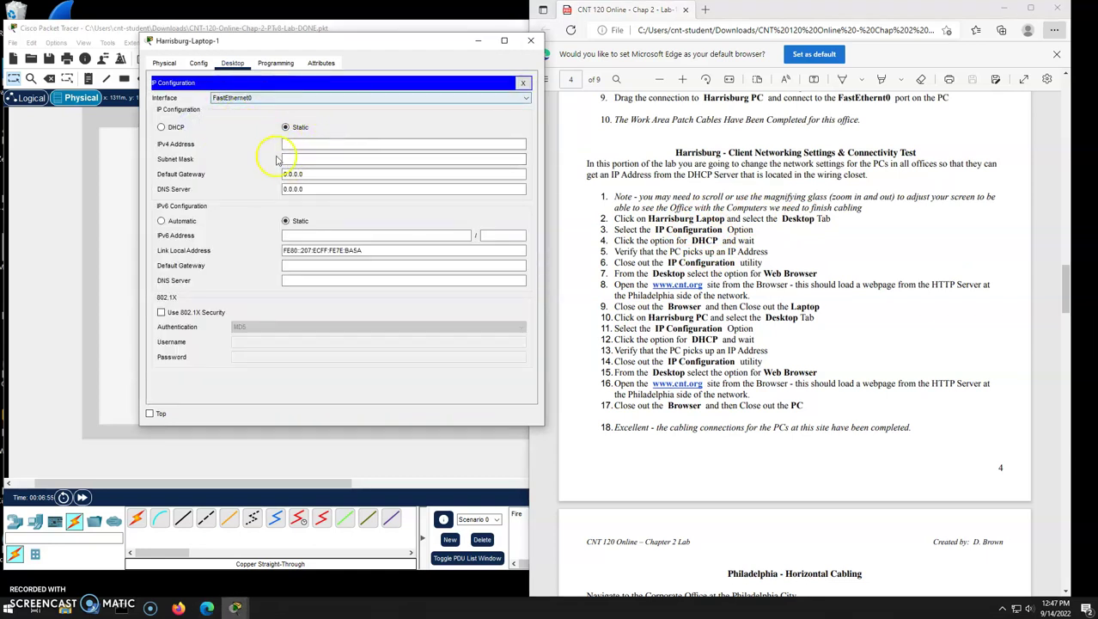
left_click(160, 127)
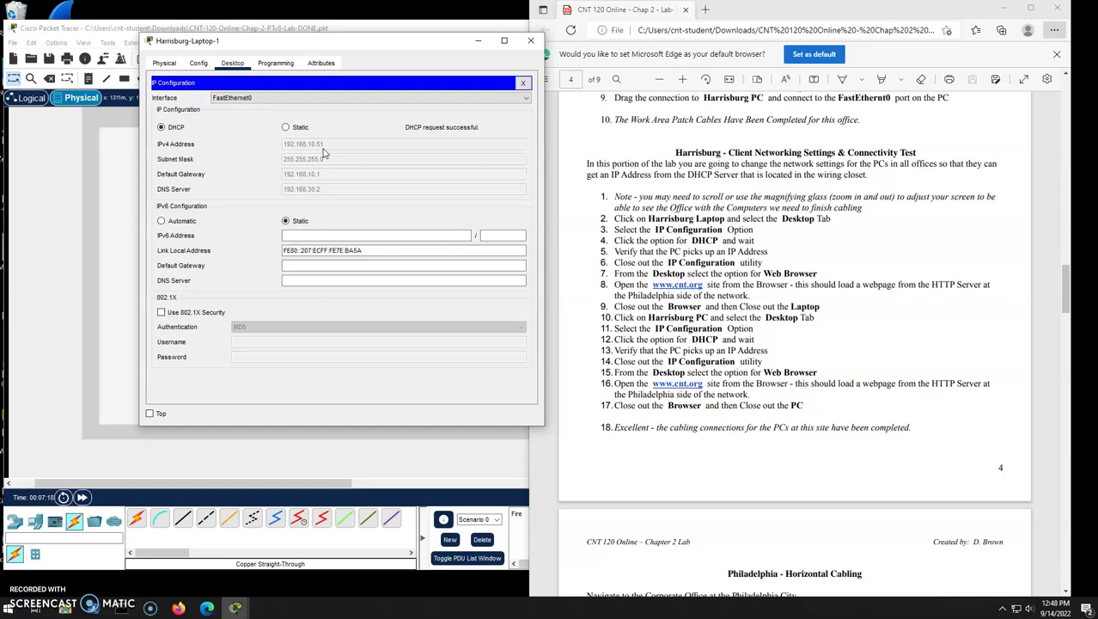
left_click(524, 84)
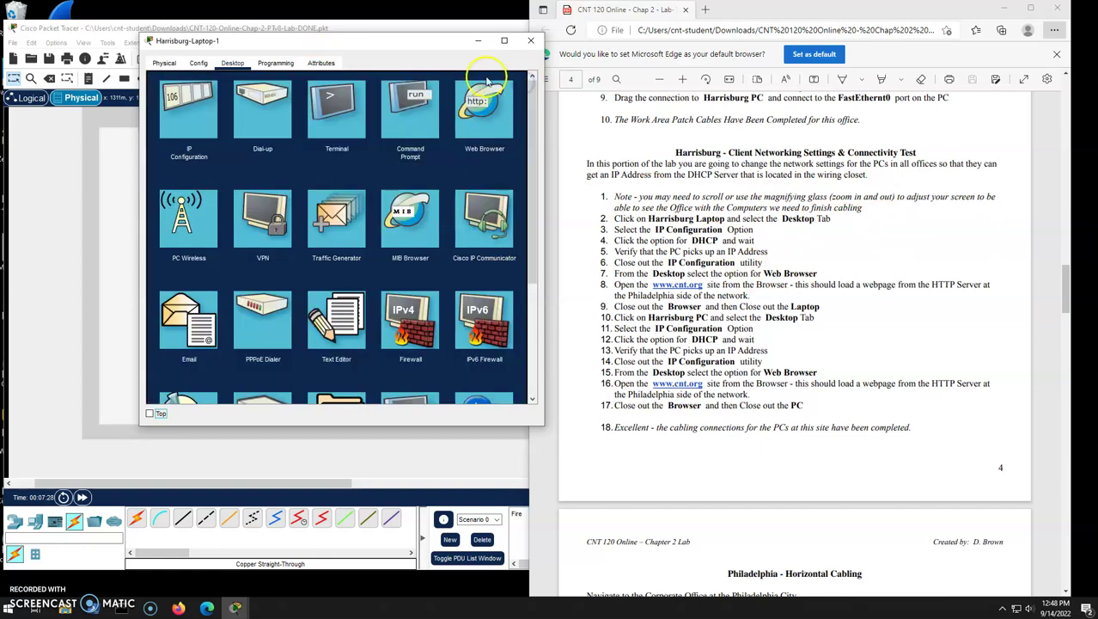
left_click(484, 110)
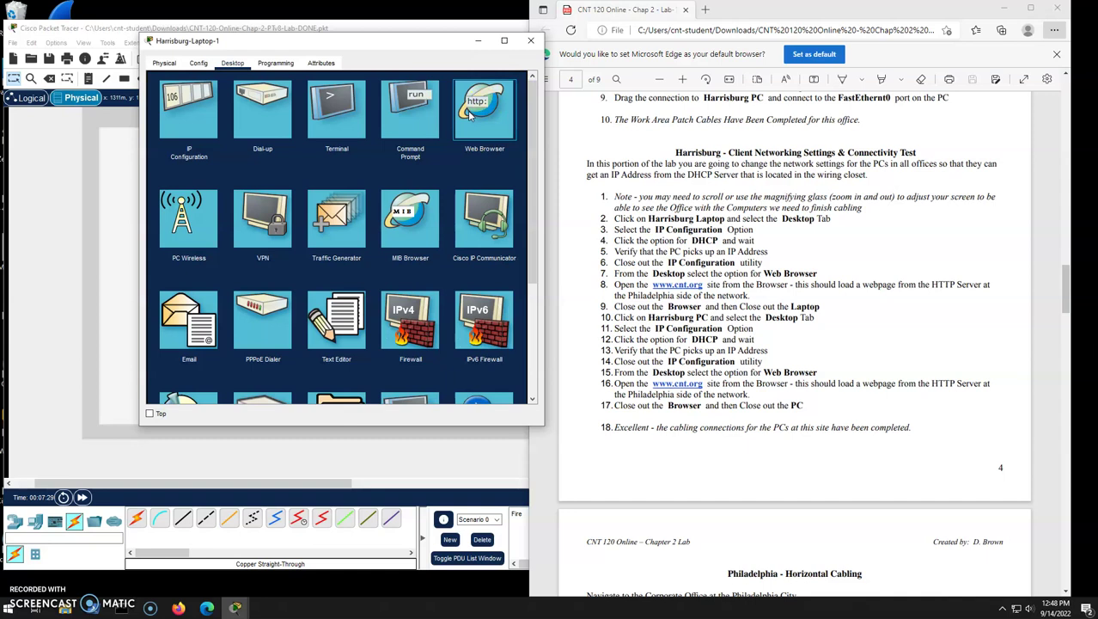
left_click(274, 99)
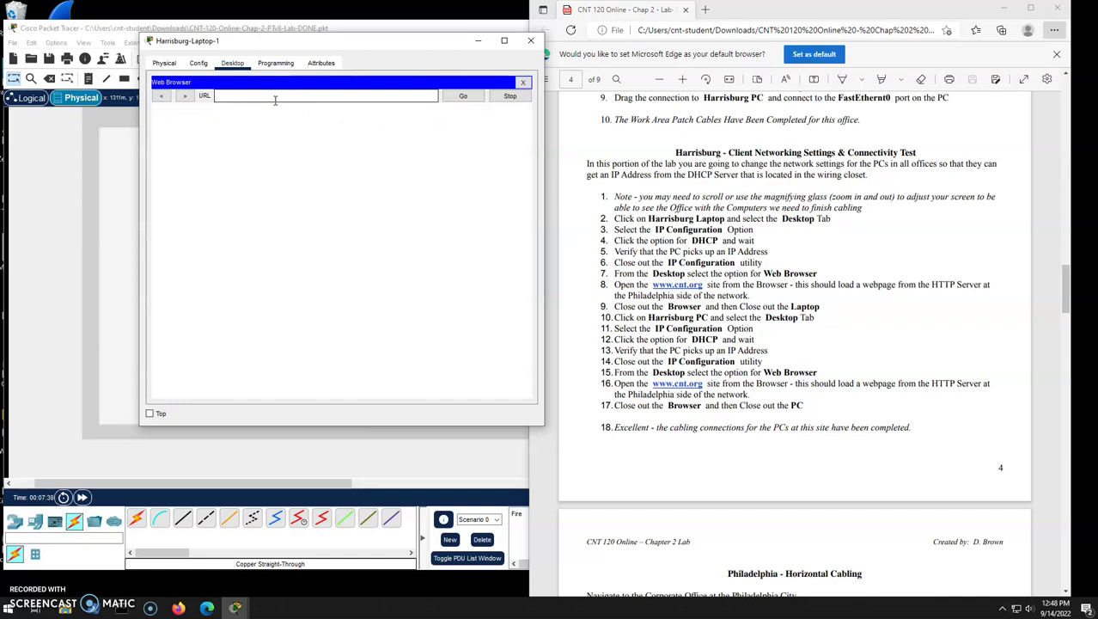
type("www.cnt.org")
left_click(216, 97)
type("http://")
key("End")
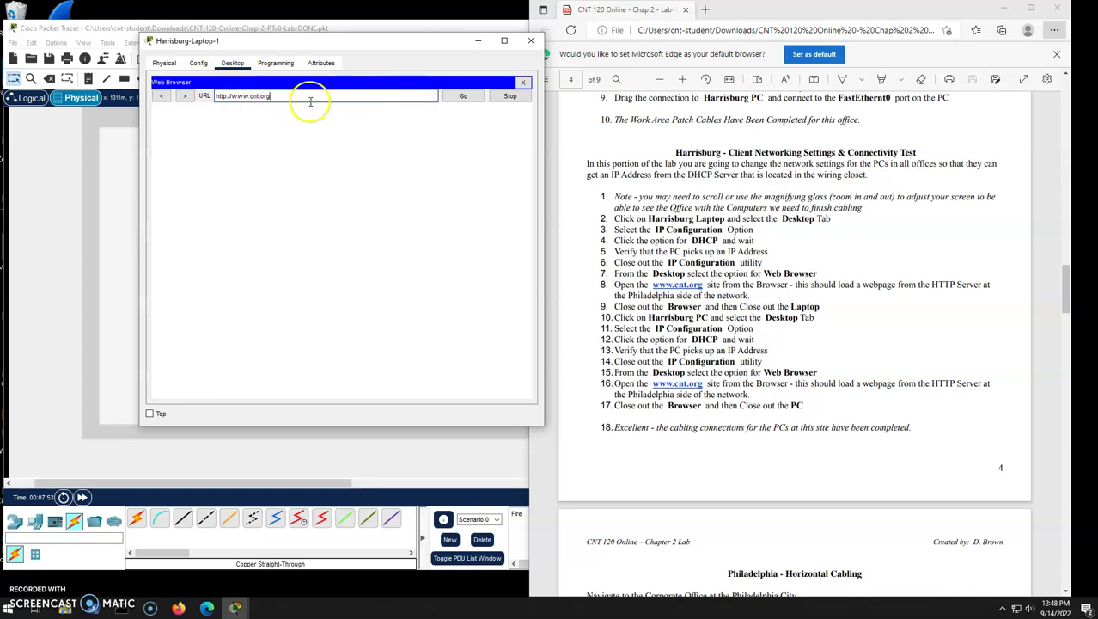
left_click(462, 97)
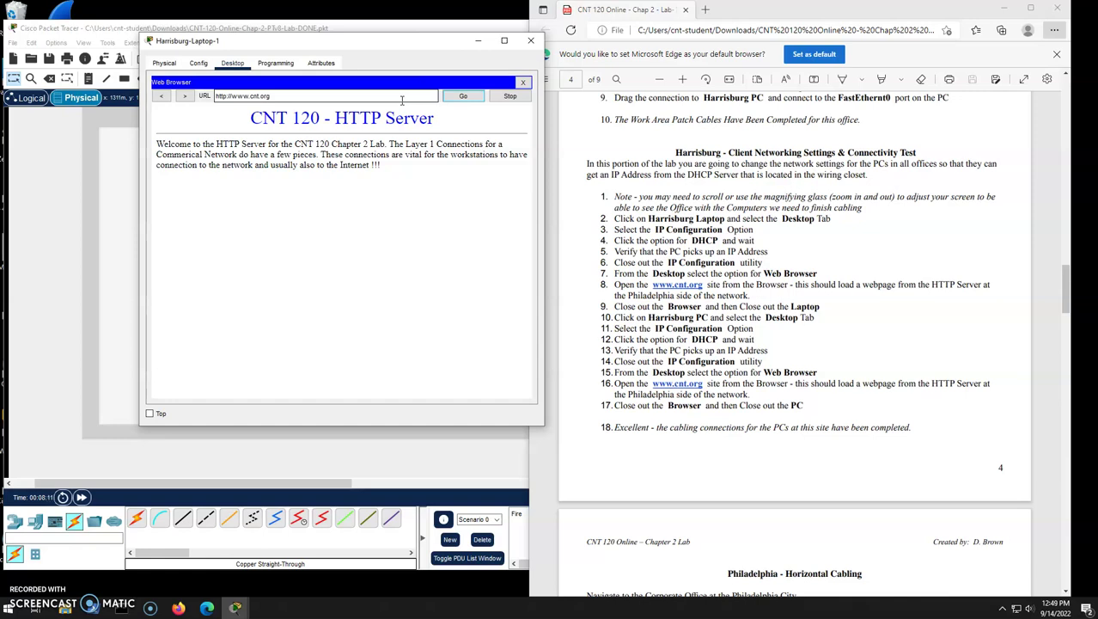
left_click(539, 52)
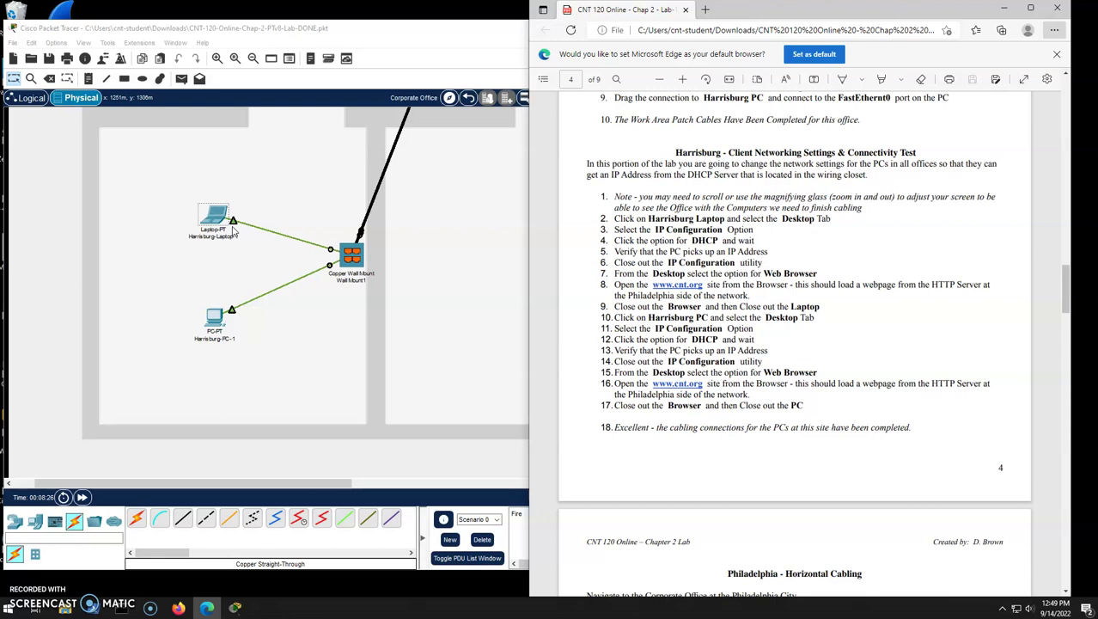
Set the FastEthernet0 IPv4 configuration of Harrisburg-PC-1 to DHCP and close its IP Configuration utility
left_click(211, 320)
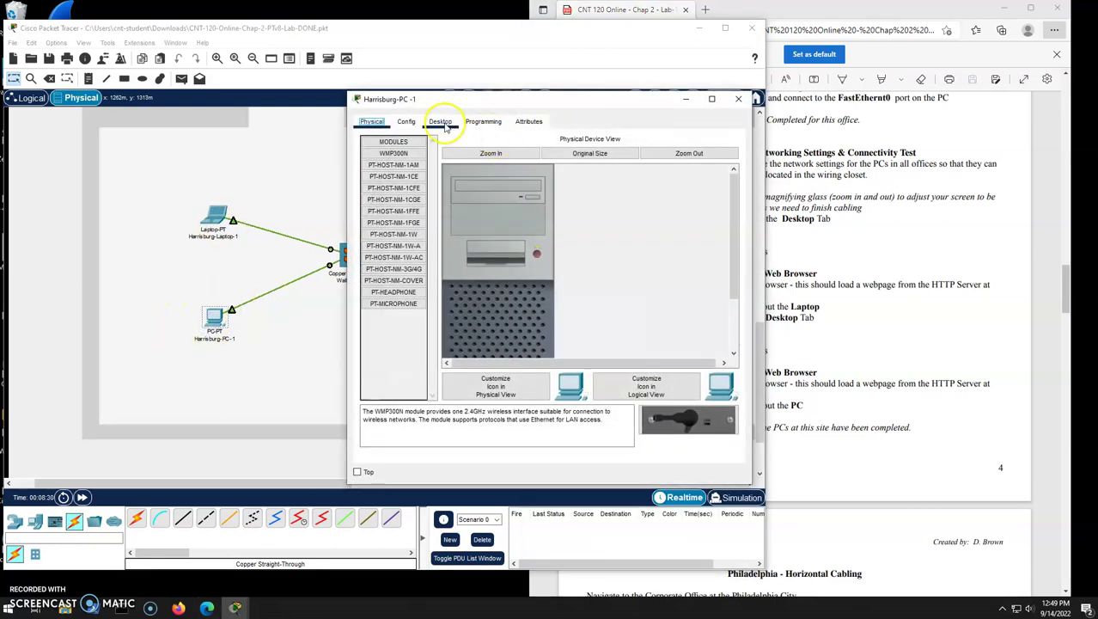
left_click(443, 123)
left_click(397, 168)
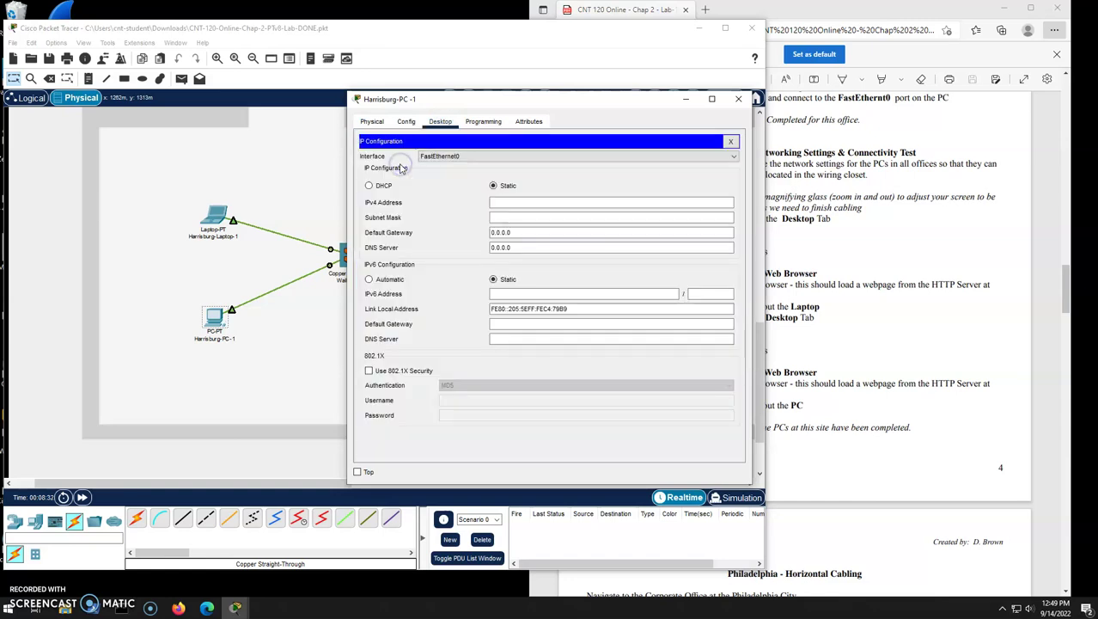
left_click(370, 186)
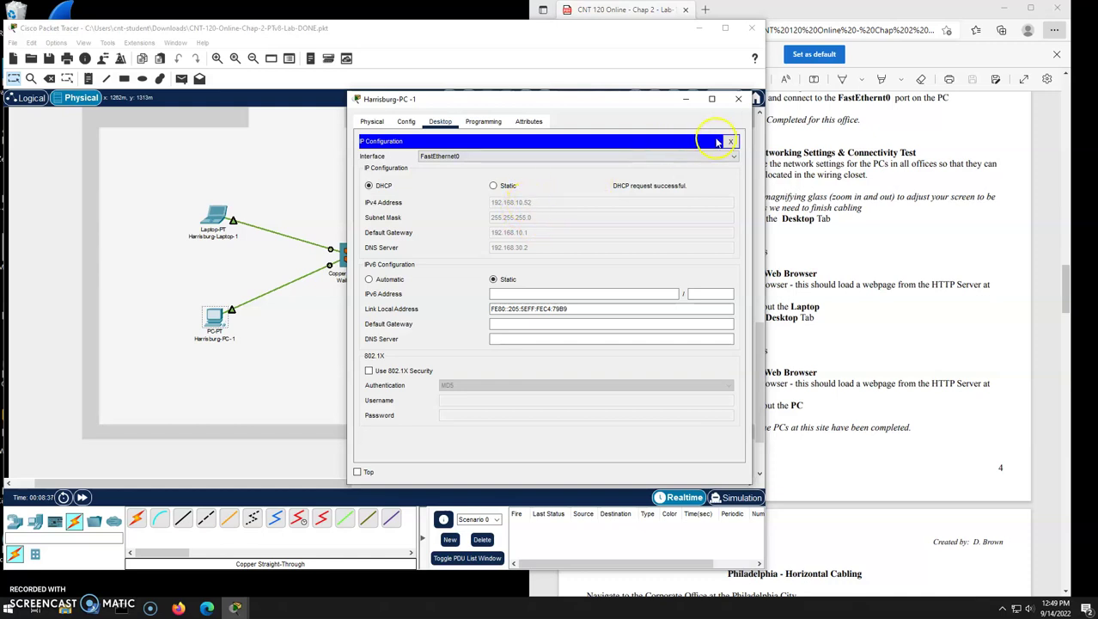
left_click(730, 141)
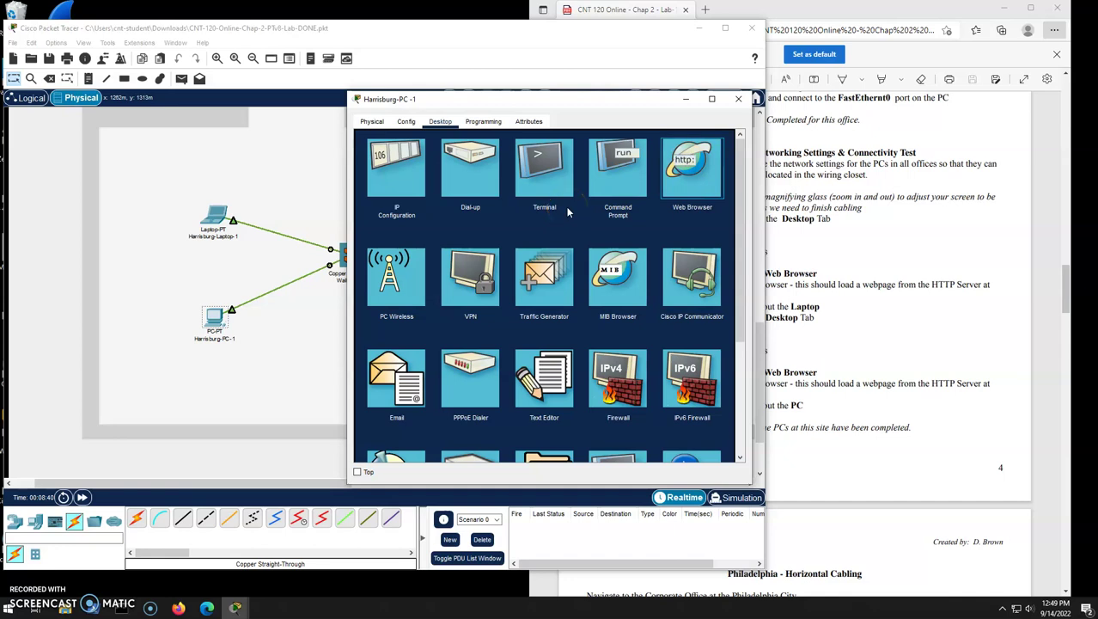
left_click(685, 179)
left_click(596, 155)
type("www.cnt.org")
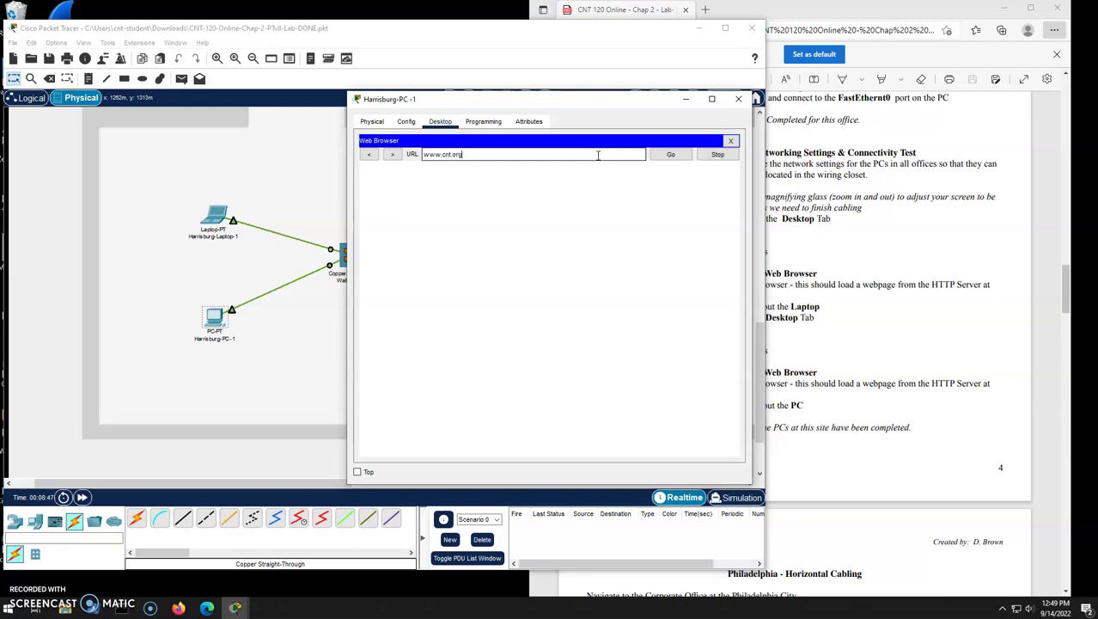
key("Return")
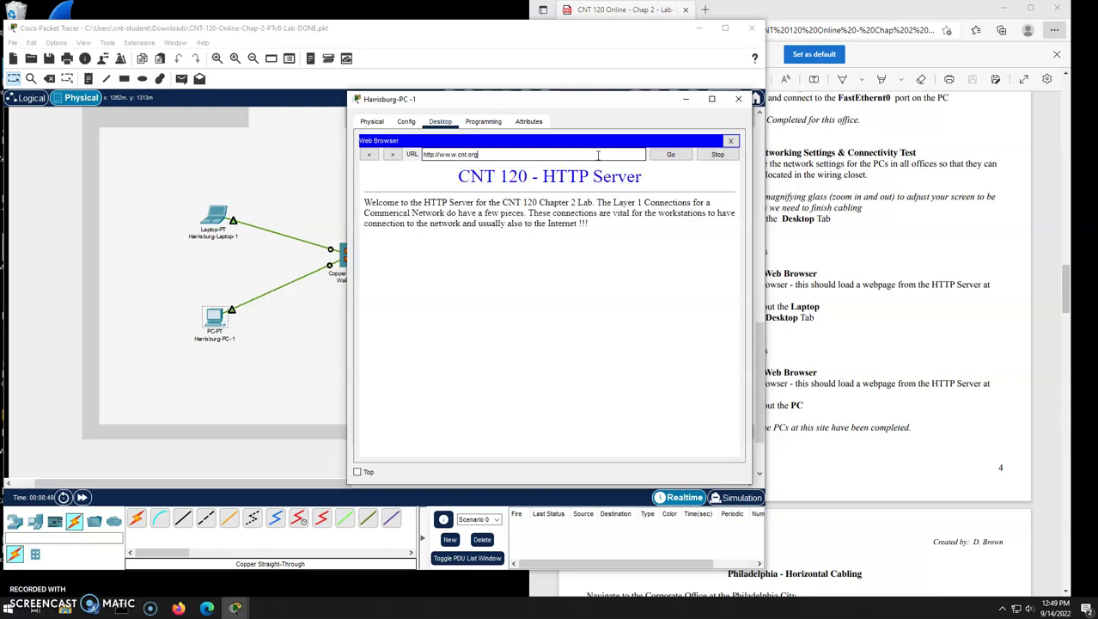
left_click(610, 146)
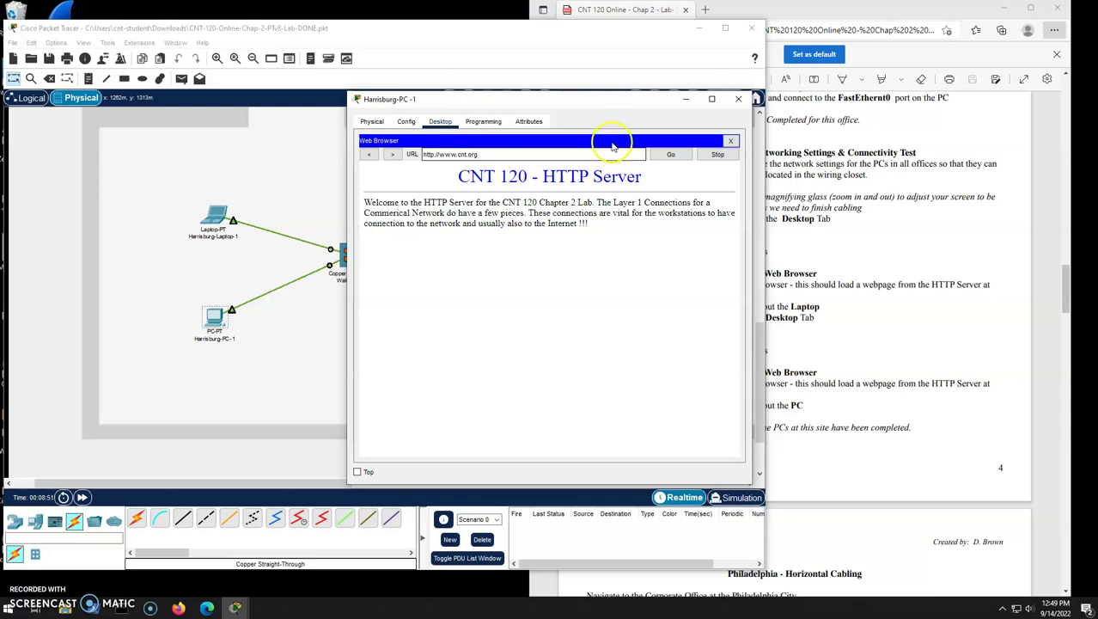
left_click(738, 99)
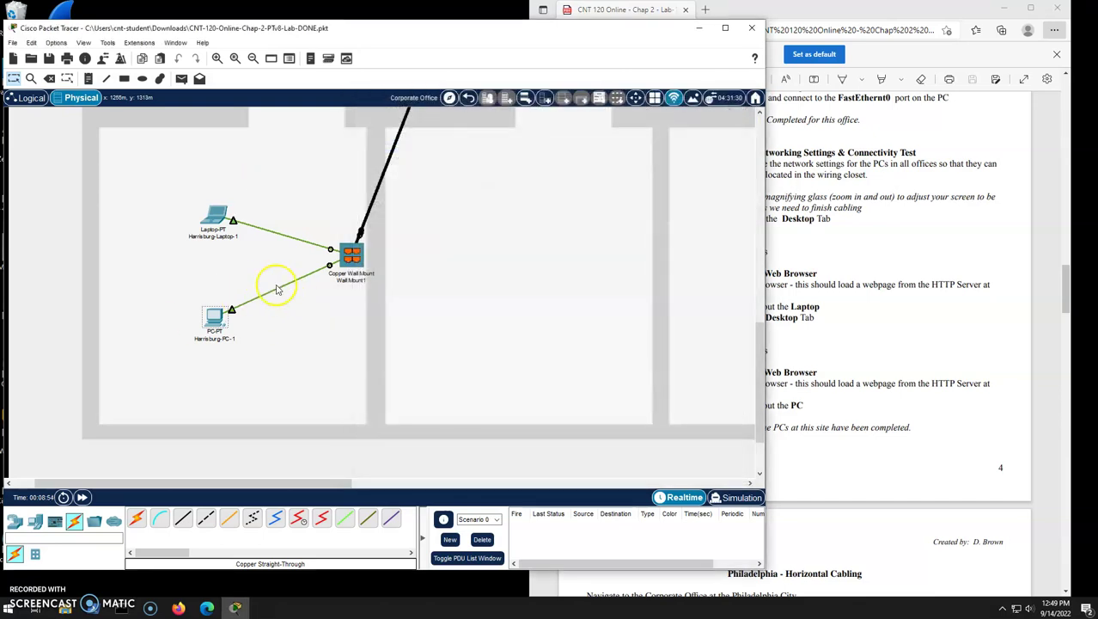
Save the Packet Tracer lab file with both Harrisburg computers' network settings
left_click(896, 324)
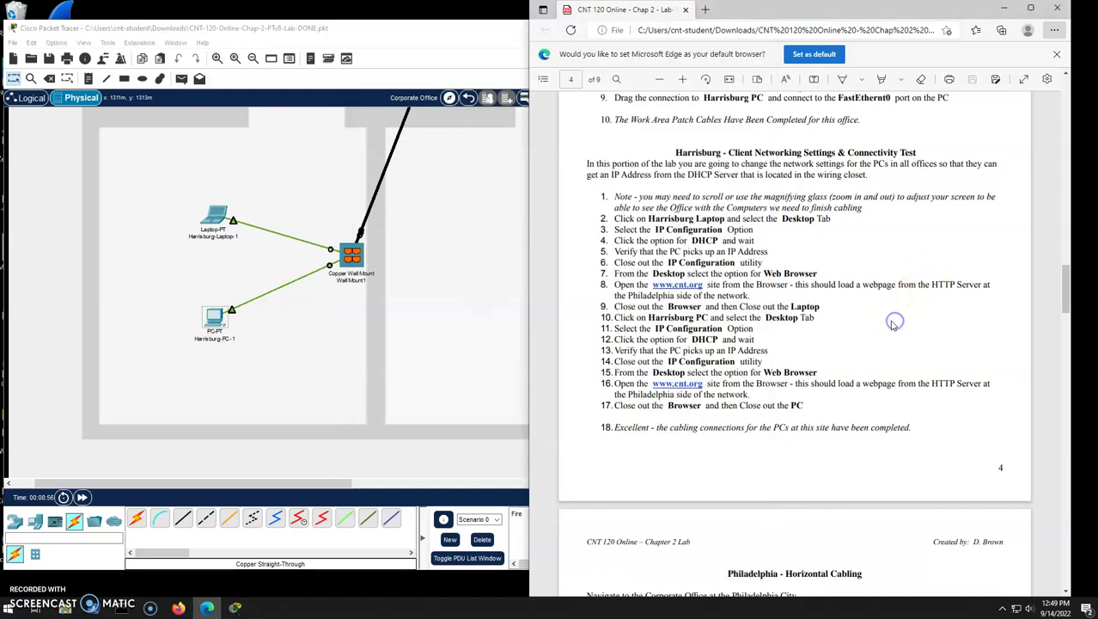
left_click(266, 394)
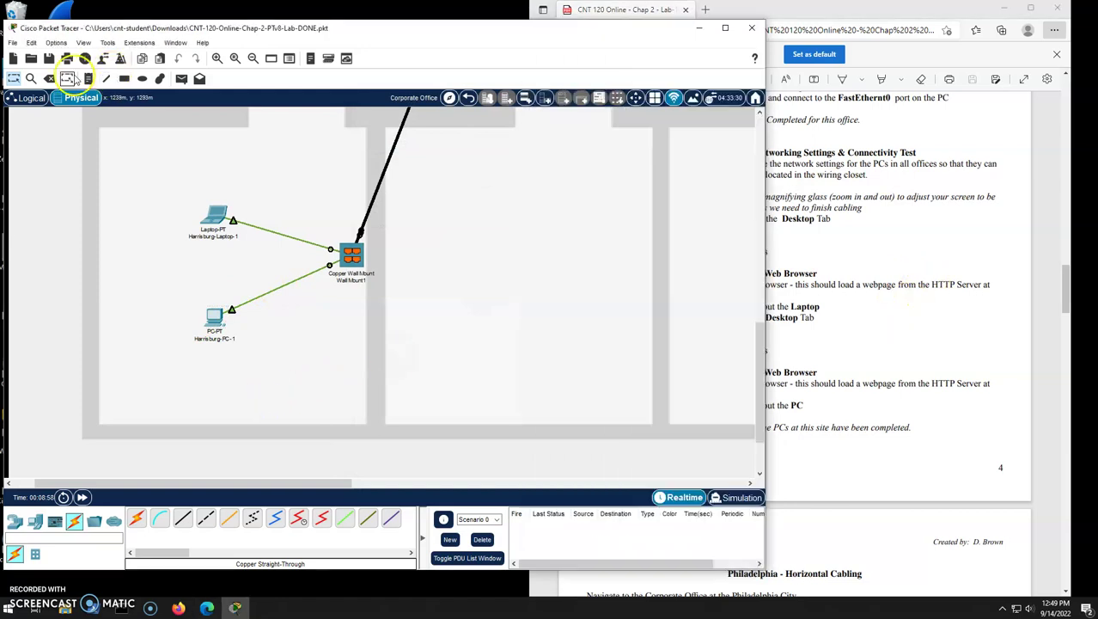
left_click(49, 57)
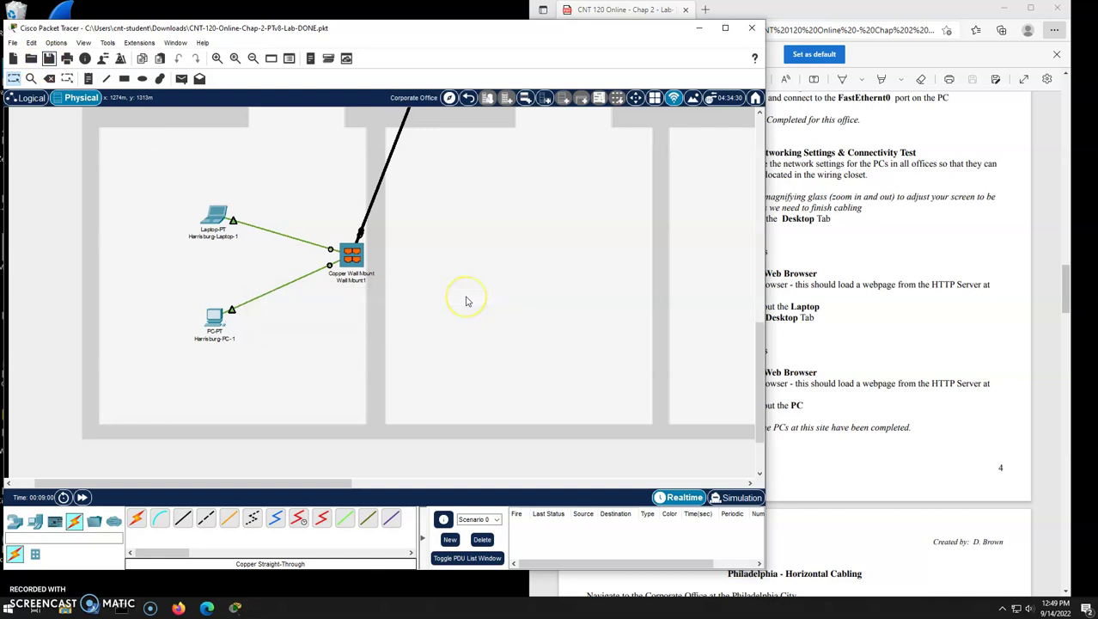
Read the PDF's Philadelphia instructions for horizontal cabling, closet and work-area patch cables, and client networking settings
left_click(809, 302)
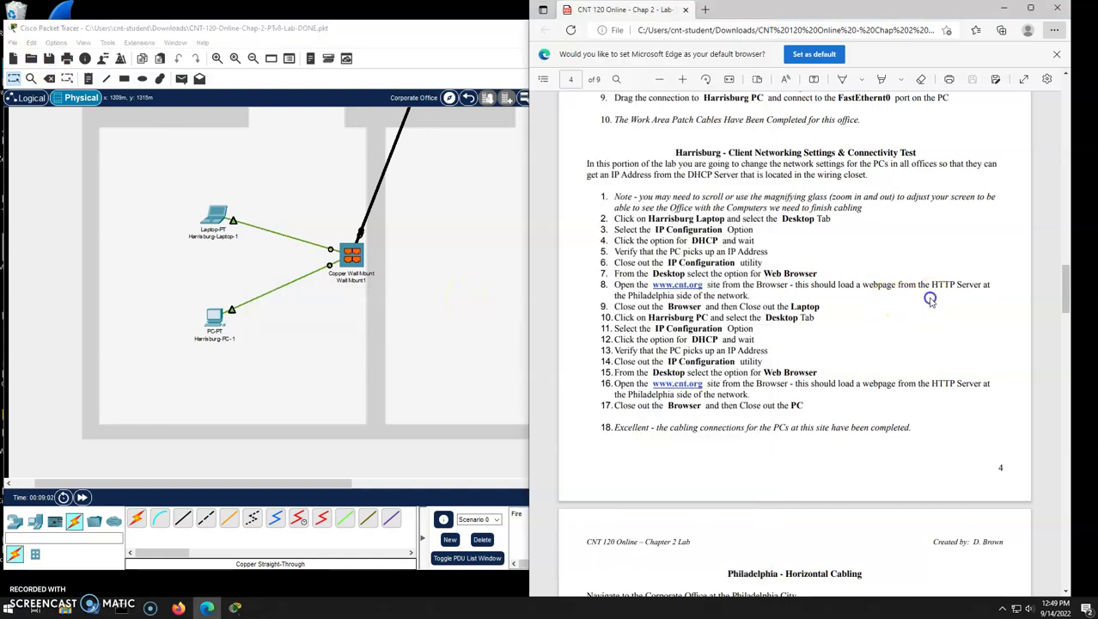
scroll(863, 311, "down", 5)
scroll(863, 314, "down", 3)
scroll(862, 289, "up", 1)
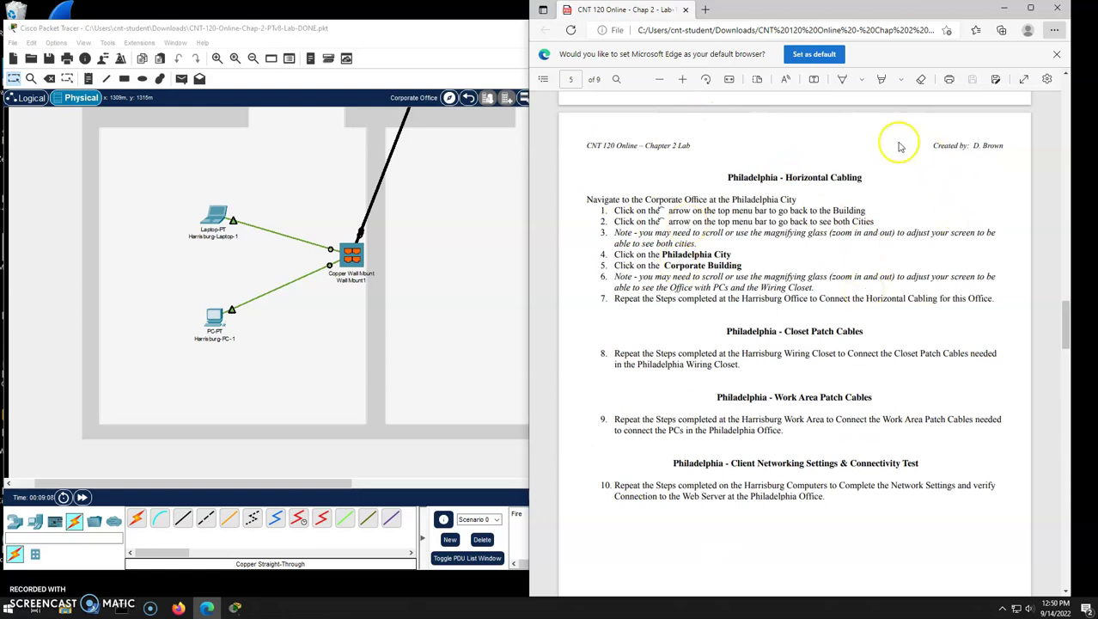
scroll(792, 282, "down", 5)
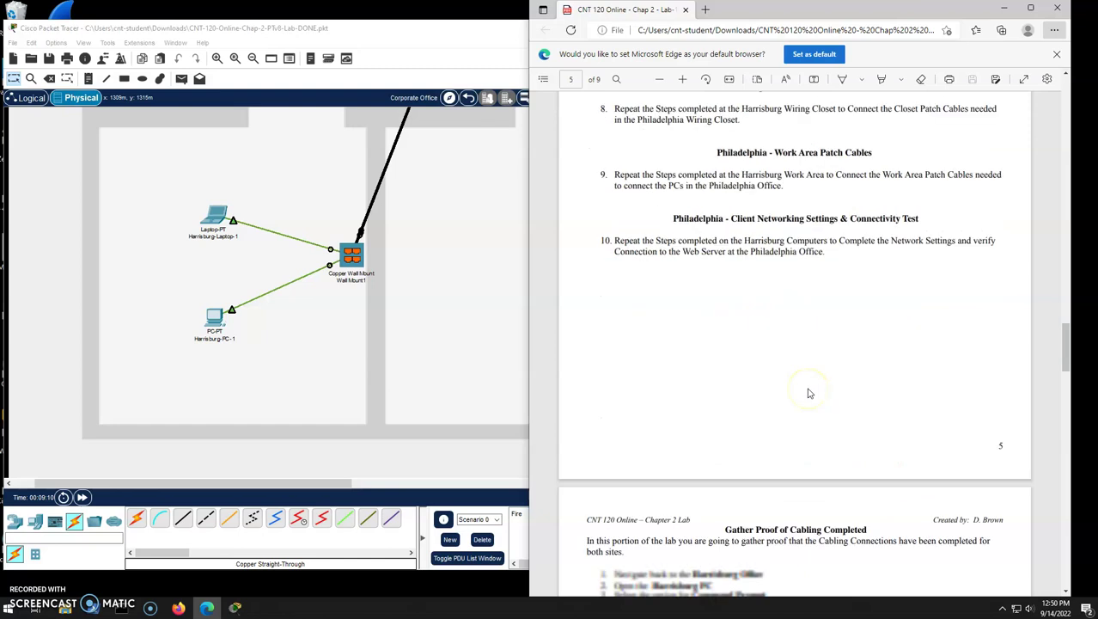
scroll(790, 314, "up", 5)
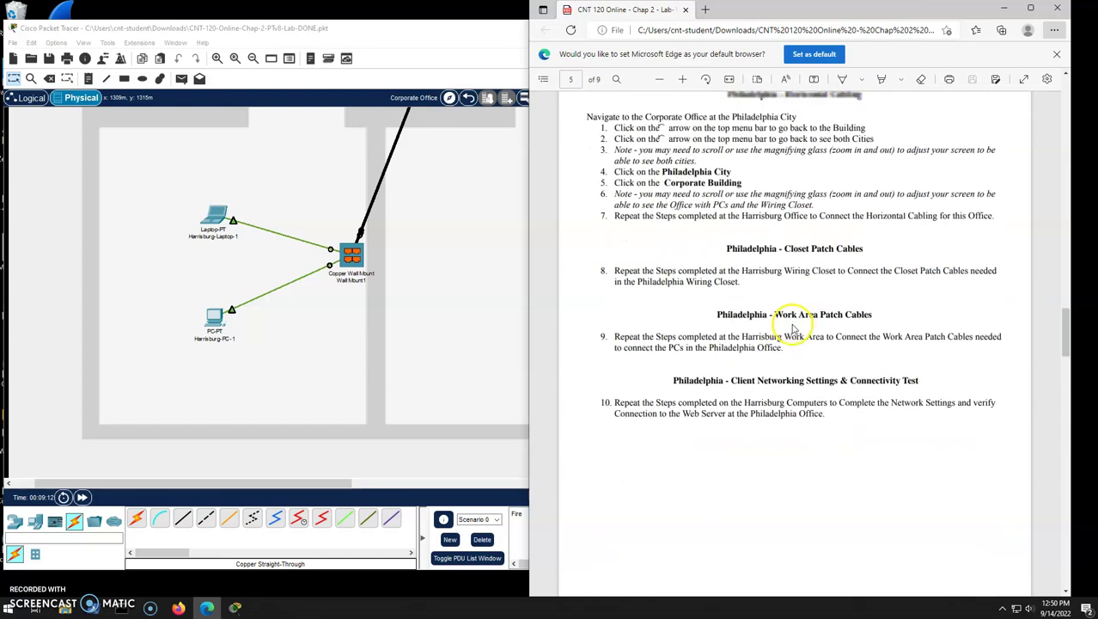